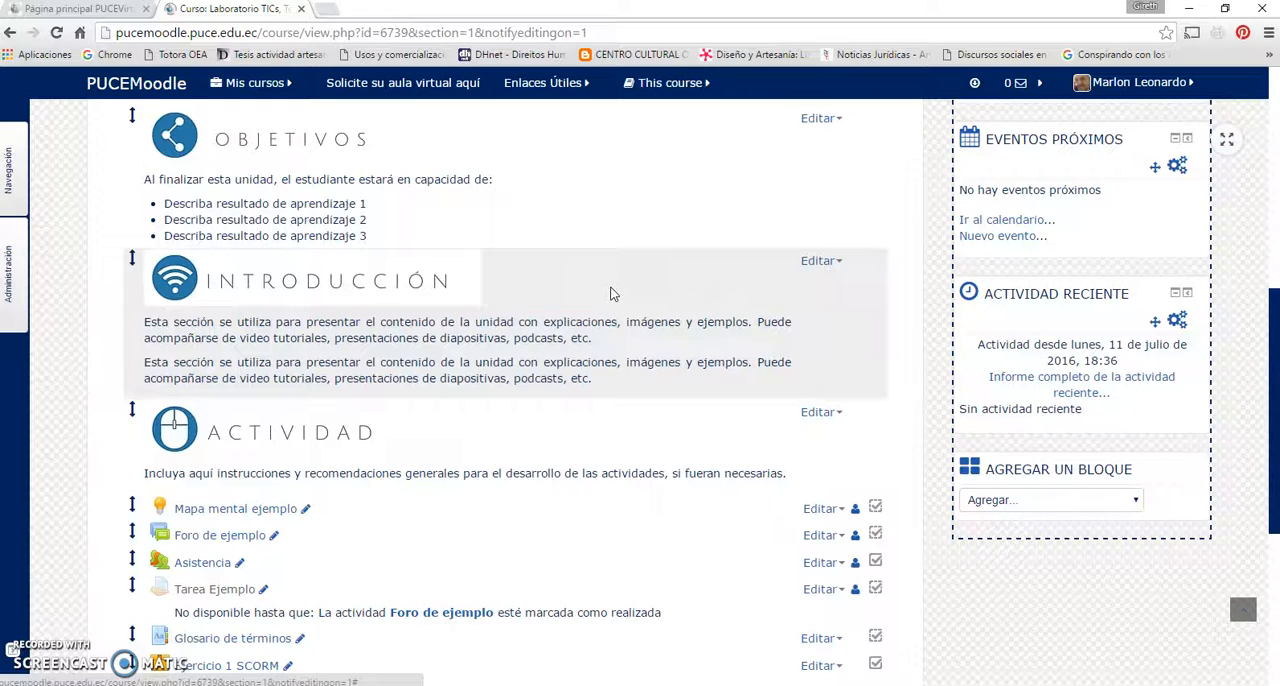
Add a Lección activity to Unidad 1 of the course
scroll(613, 291, "down", 2)
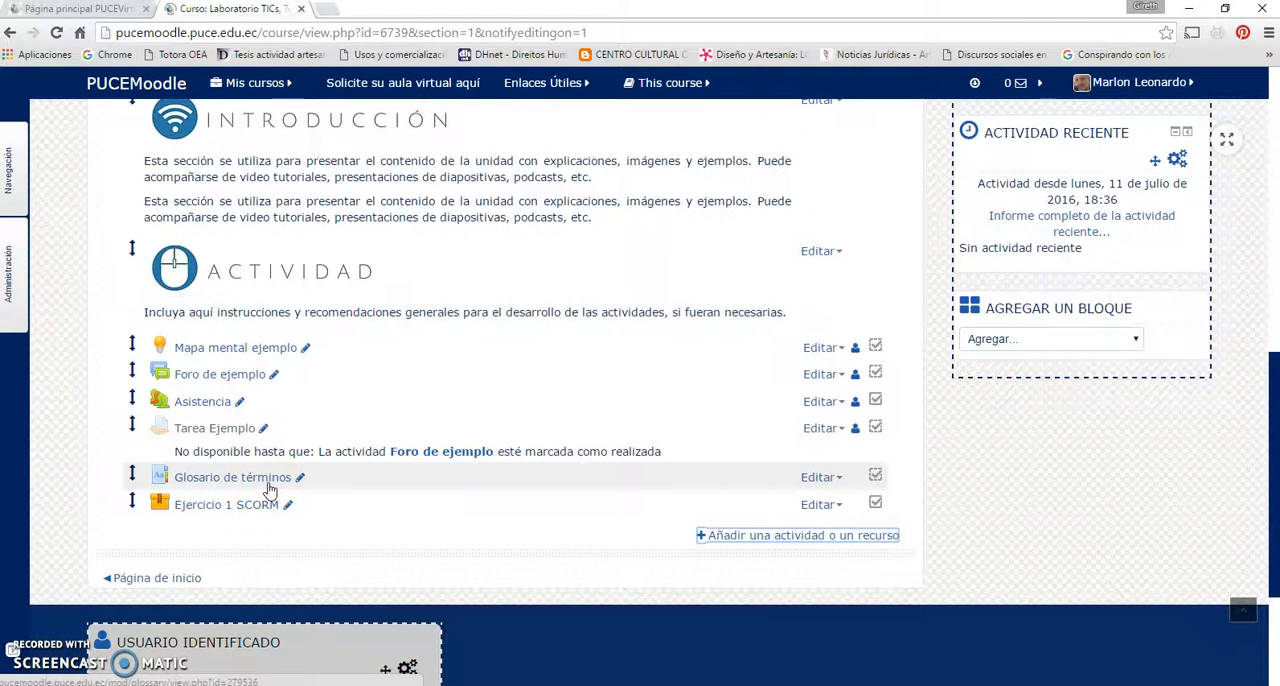
left_click(727, 540)
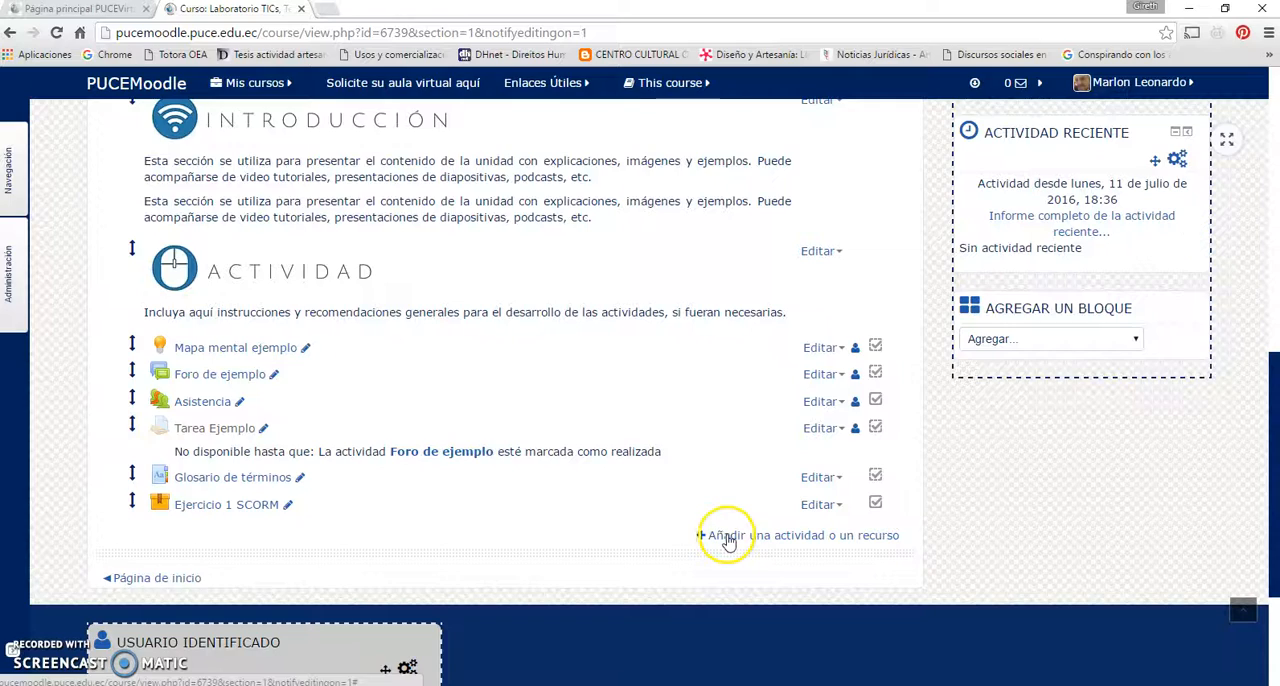
left_click_drag(606, 366, 606, 436)
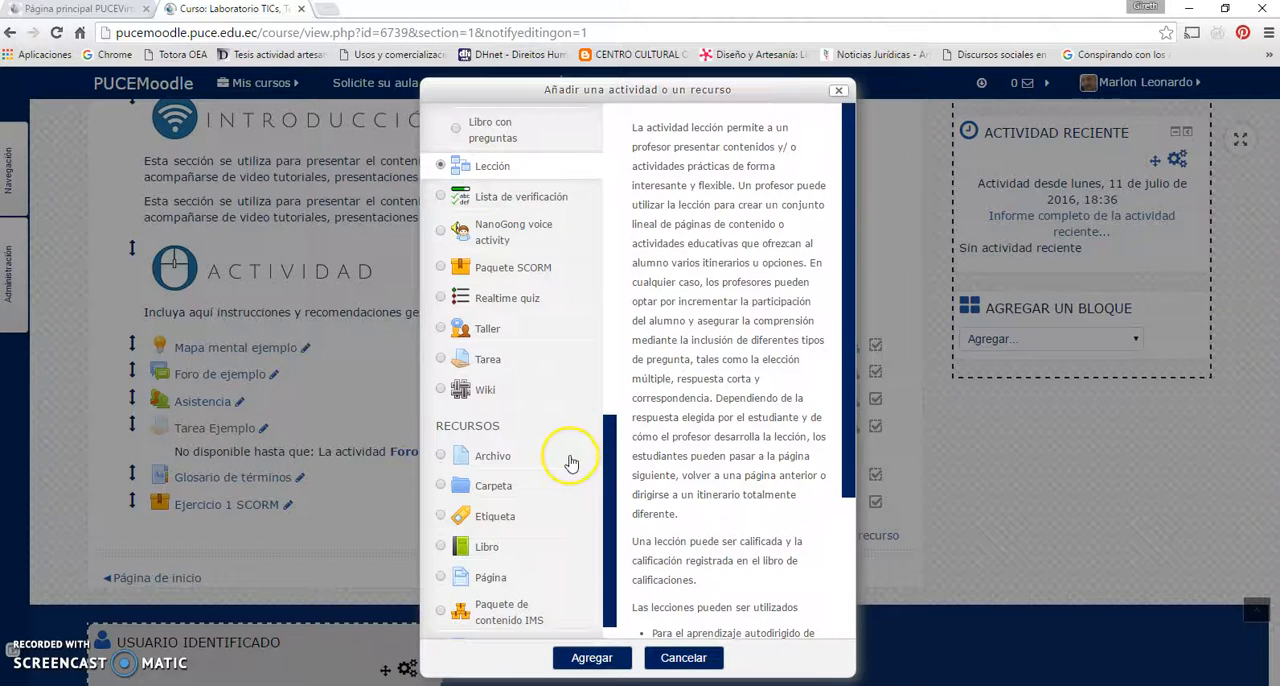
left_click_drag(609, 460, 608, 483)
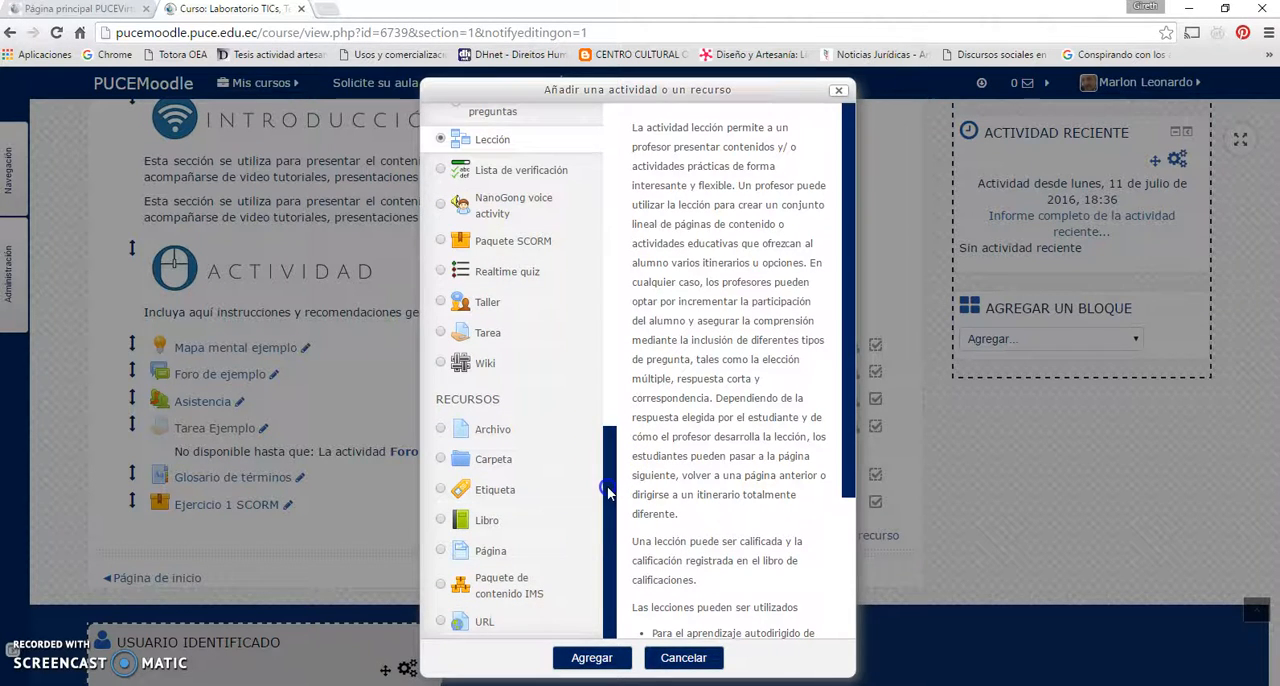
left_click(597, 292)
scroll(605, 440, "up", 3)
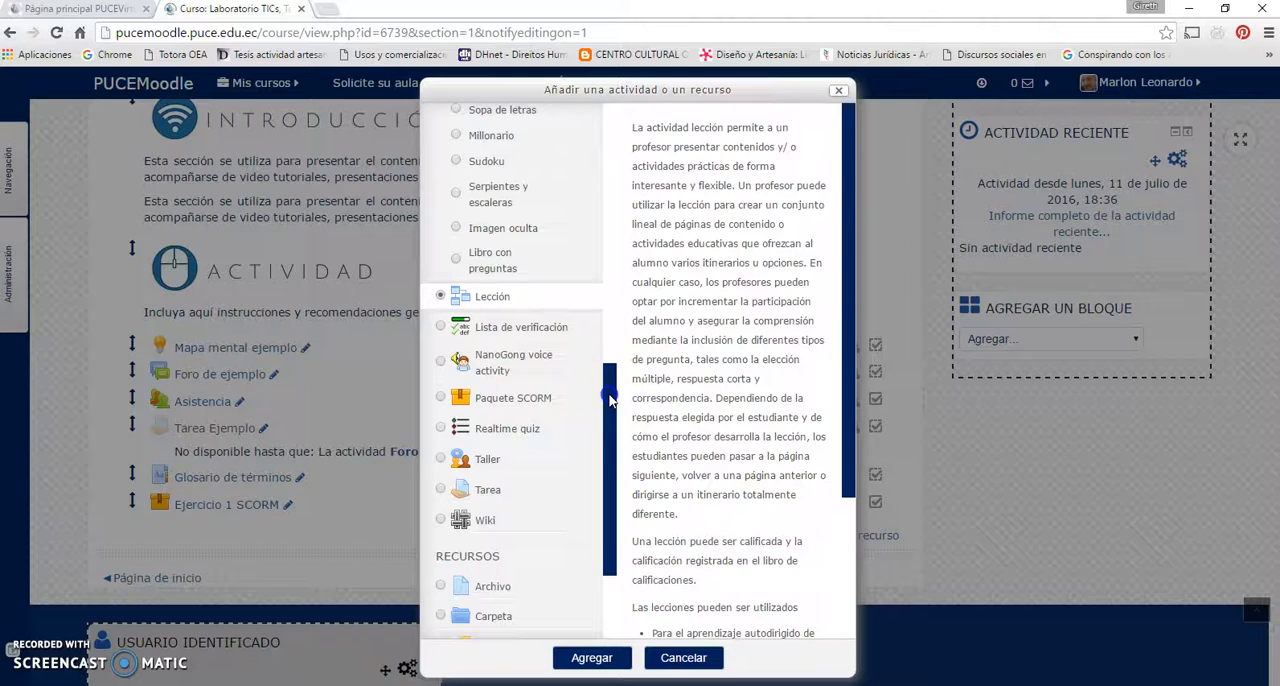
left_click_drag(605, 386, 610, 425)
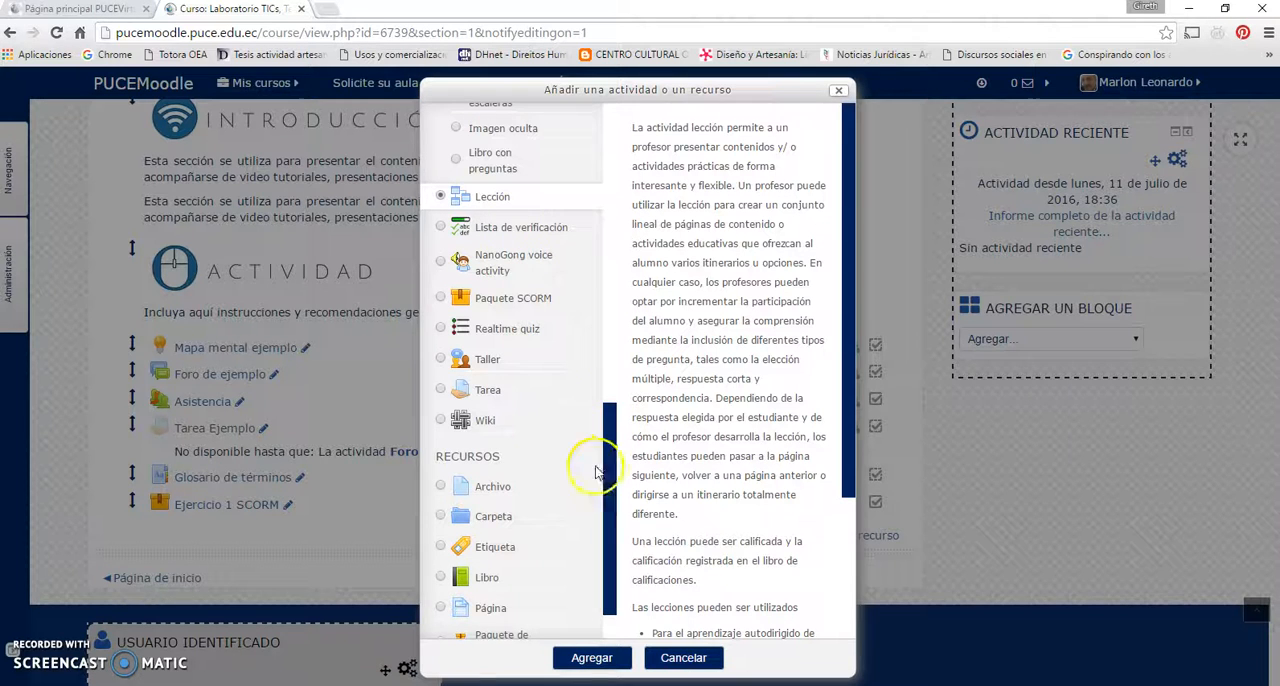
left_click_drag(612, 427, 612, 455)
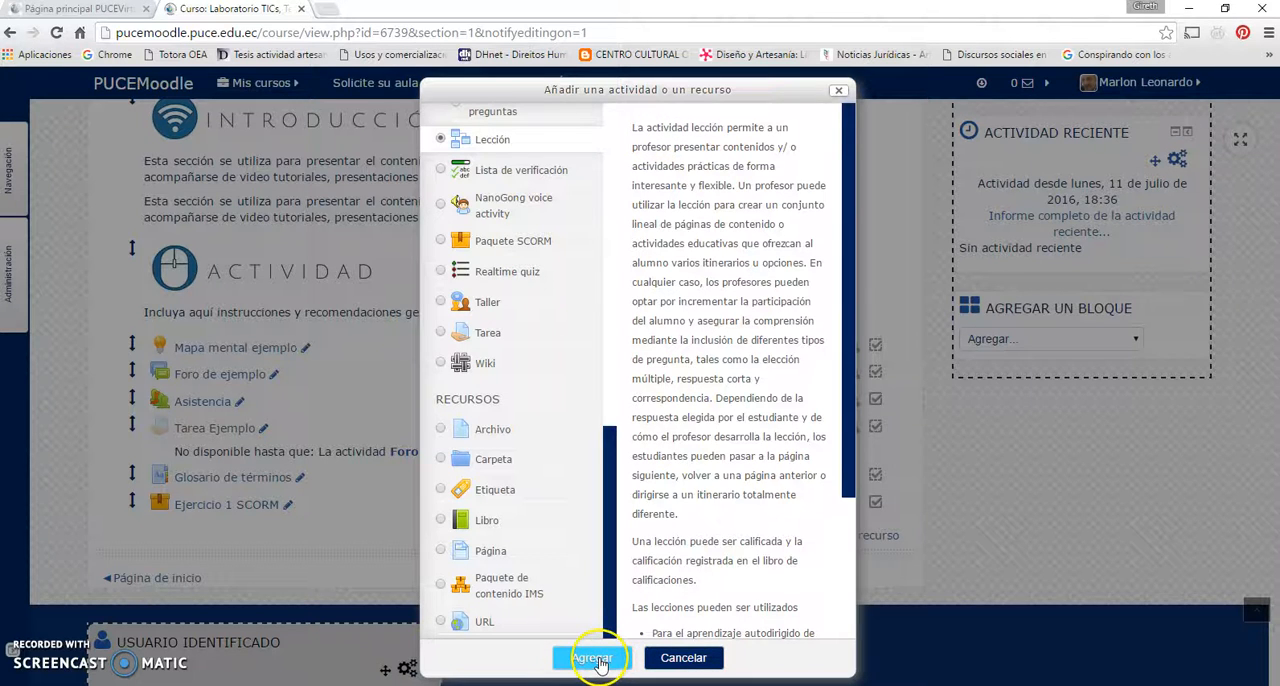
left_click(598, 662)
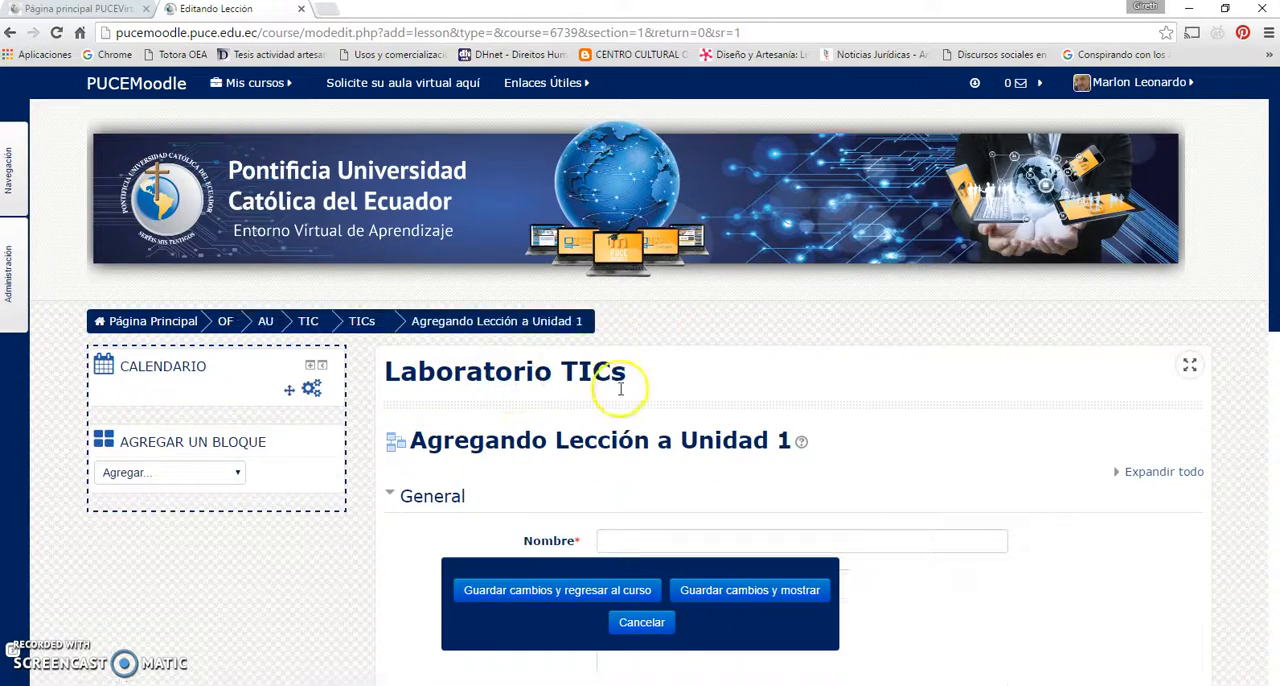
Collapse the General section and review the list of settings sections in the new lesson's form
scroll(621, 388, "down", 3)
scroll(622, 388, "down", 2)
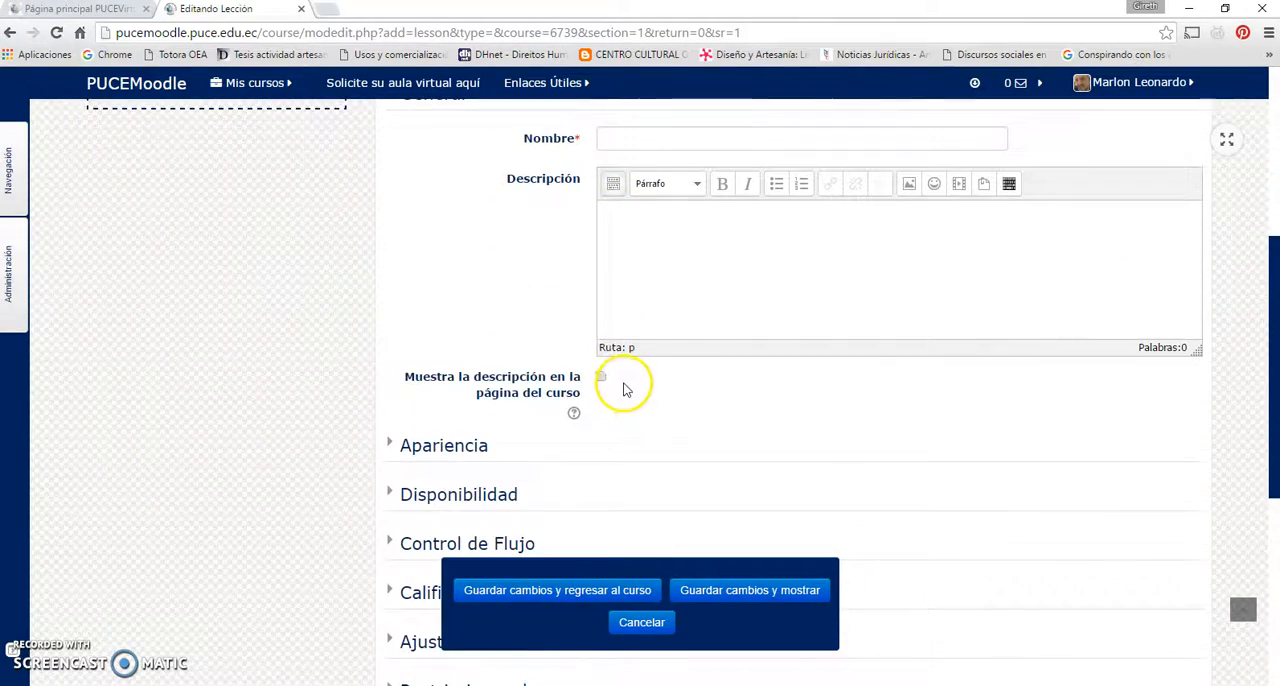
scroll(623, 388, "up", 2)
left_click(424, 252)
scroll(558, 266, "down", 1)
scroll(565, 262, "down", 2)
scroll(585, 252, "up", 3)
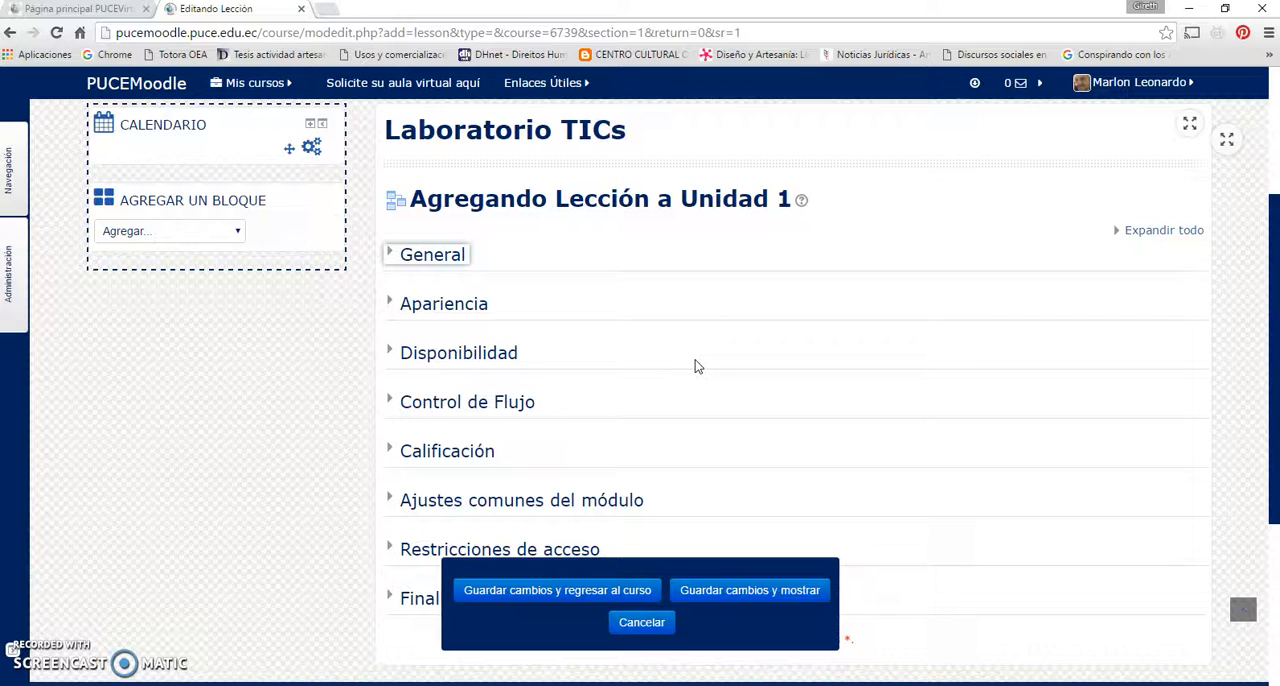
scroll(586, 263, "down", 1)
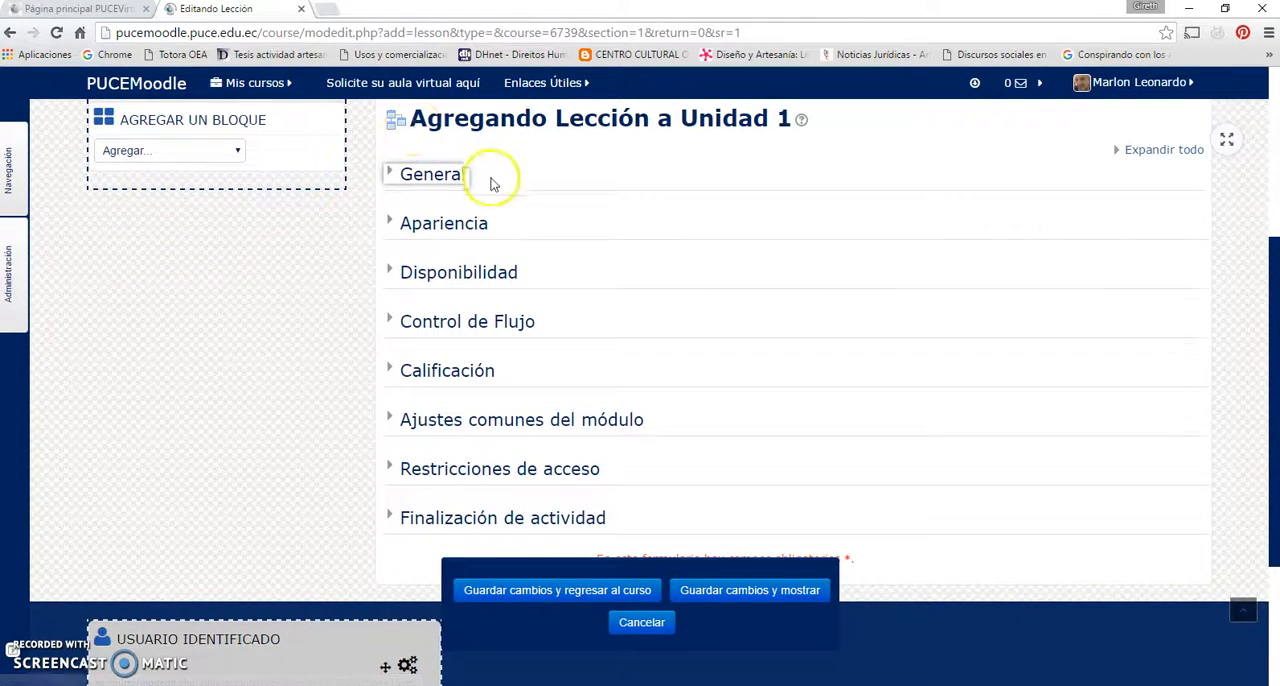
scroll(480, 180, "up", 2)
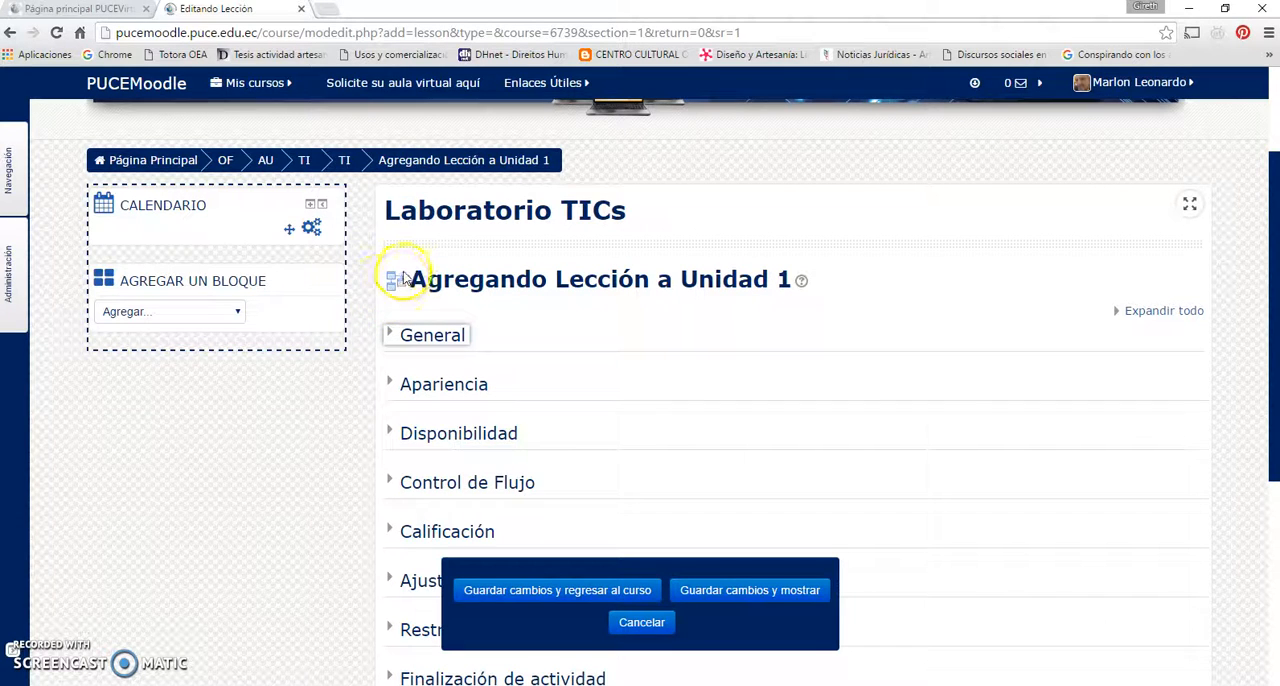
scroll(549, 322, "down", 1)
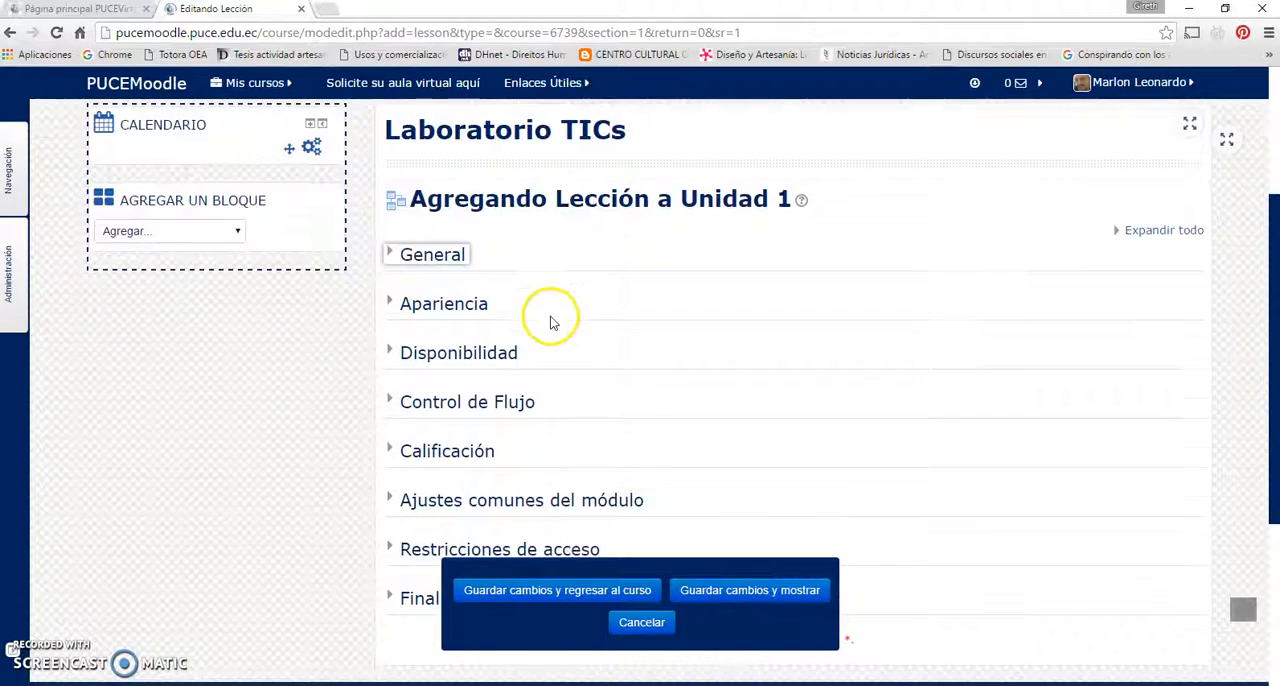
scroll(551, 320, "down", 1)
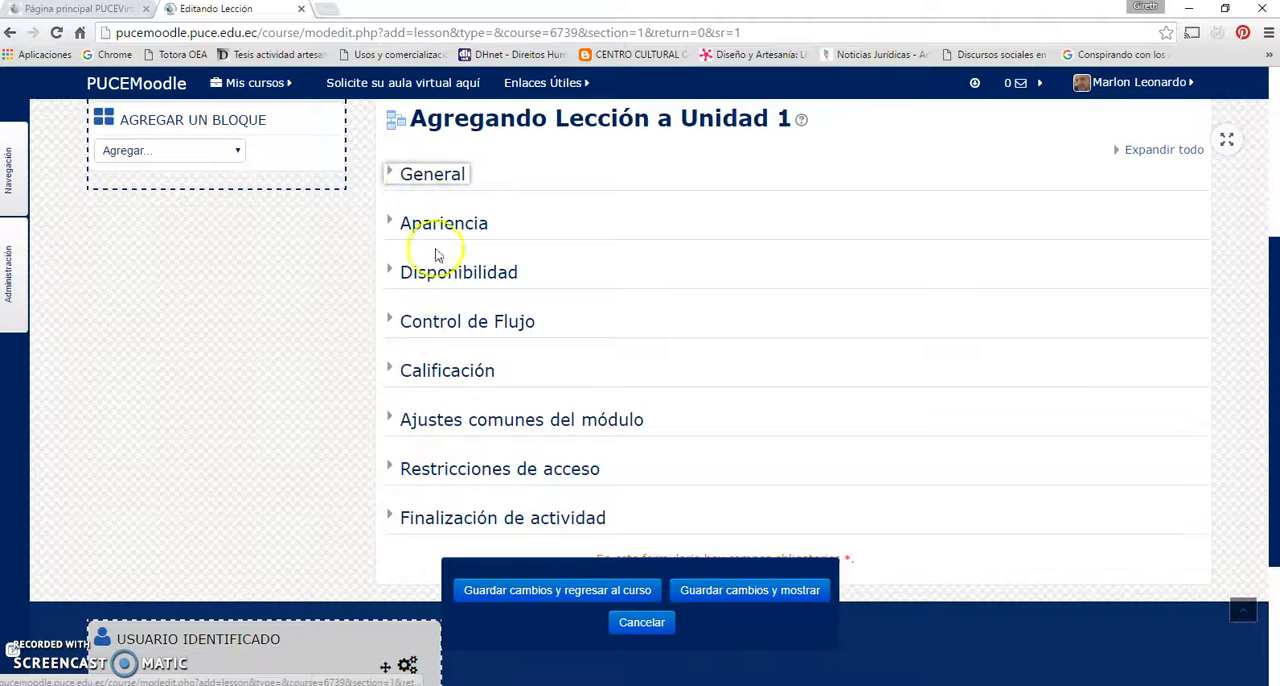
Name the lesson "Ejemplo de lección" in the General section, leave the description empty and collapse the section
left_click(437, 174)
left_click(629, 221)
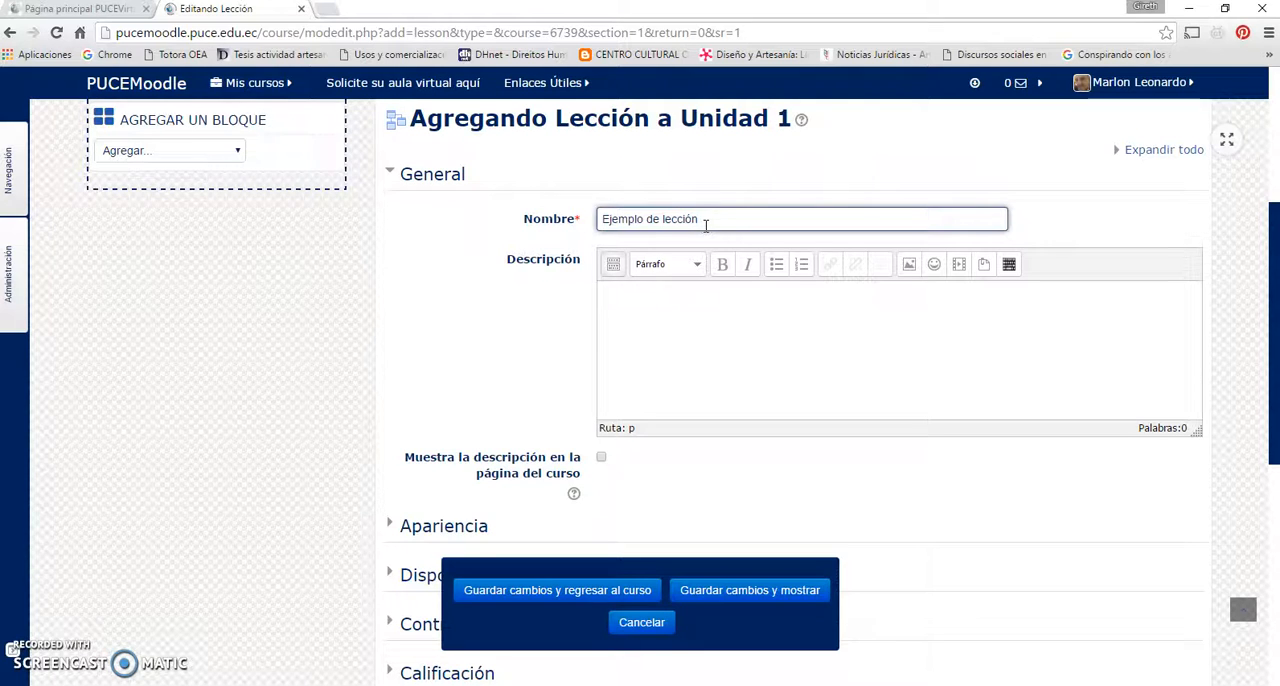
left_click(655, 332)
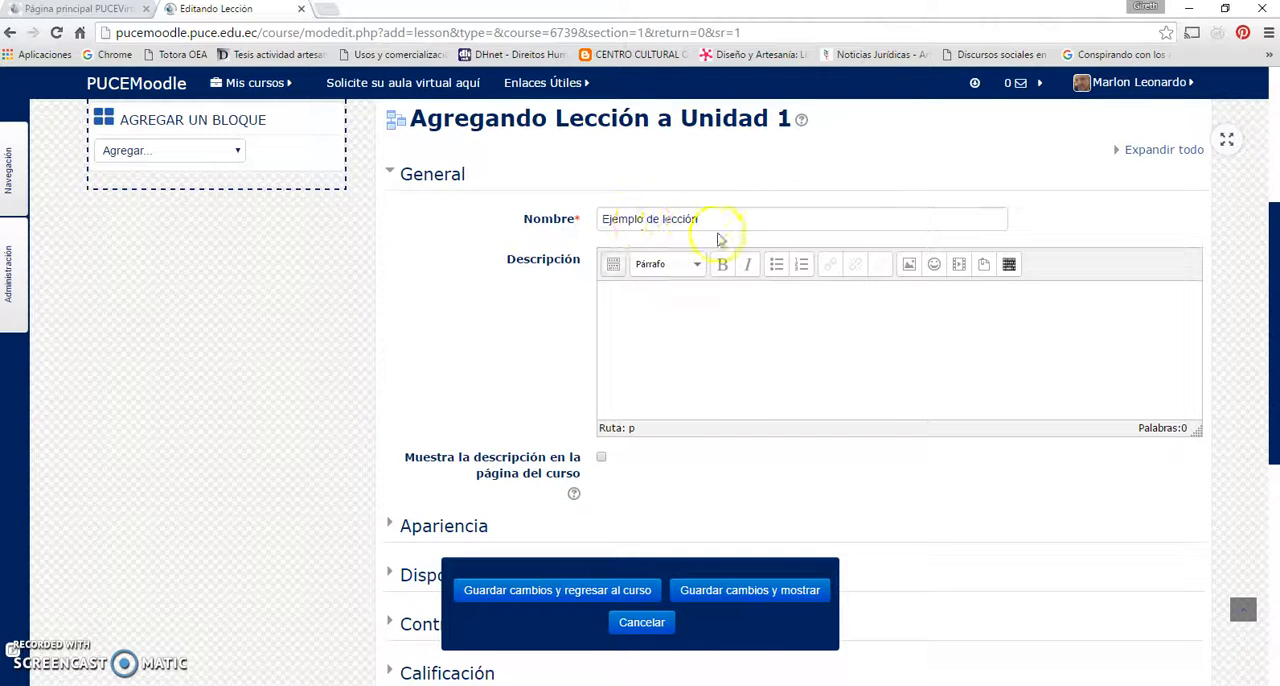
left_click(700, 291)
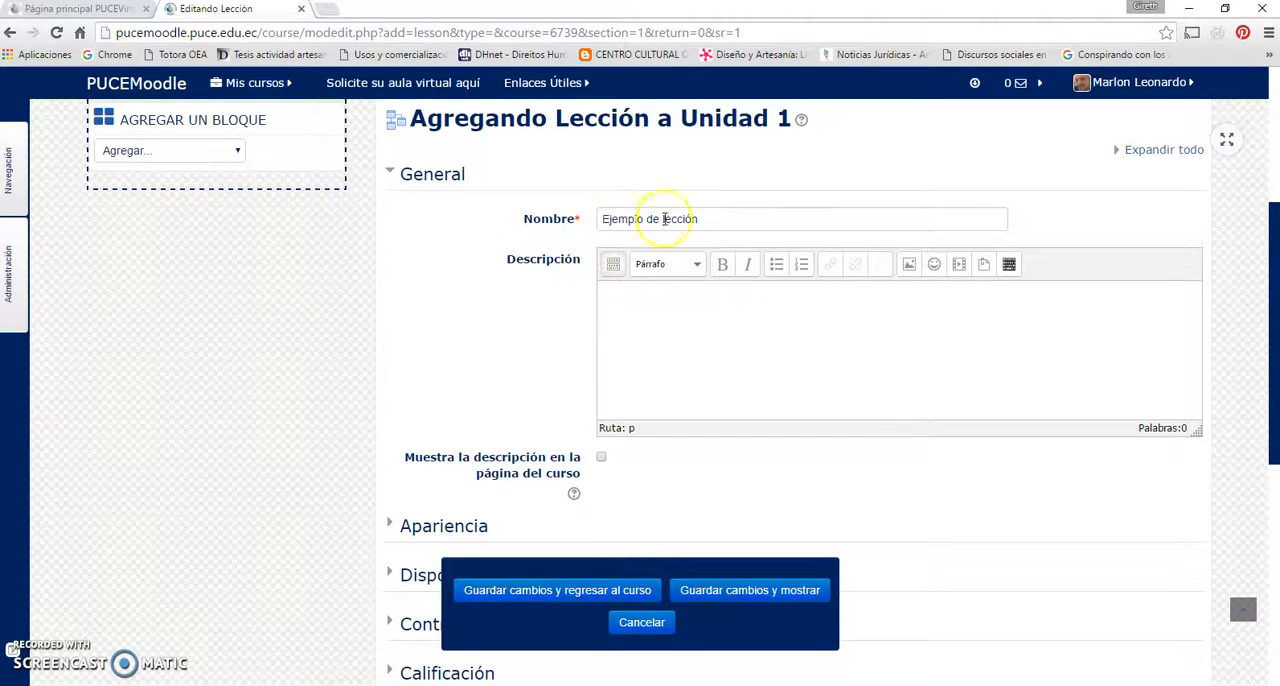
left_click(428, 179)
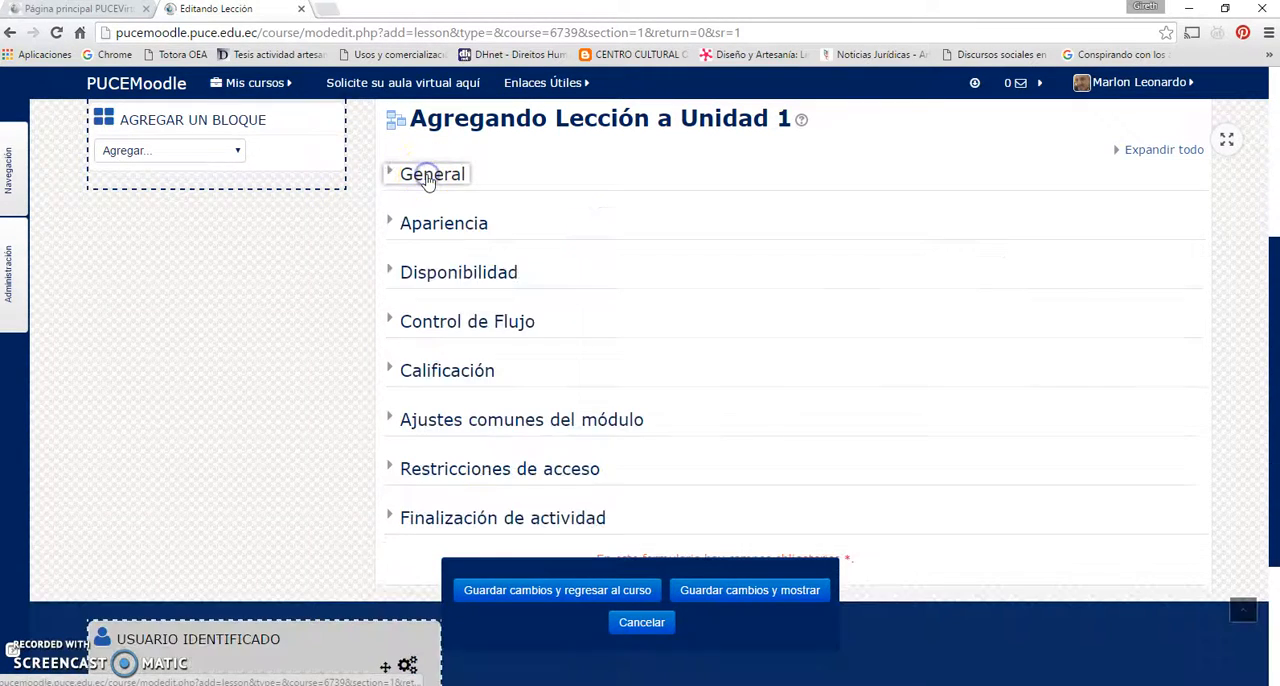
Expand the Apariencia section and read the help on Archivo en ventana emergente
left_click(454, 225)
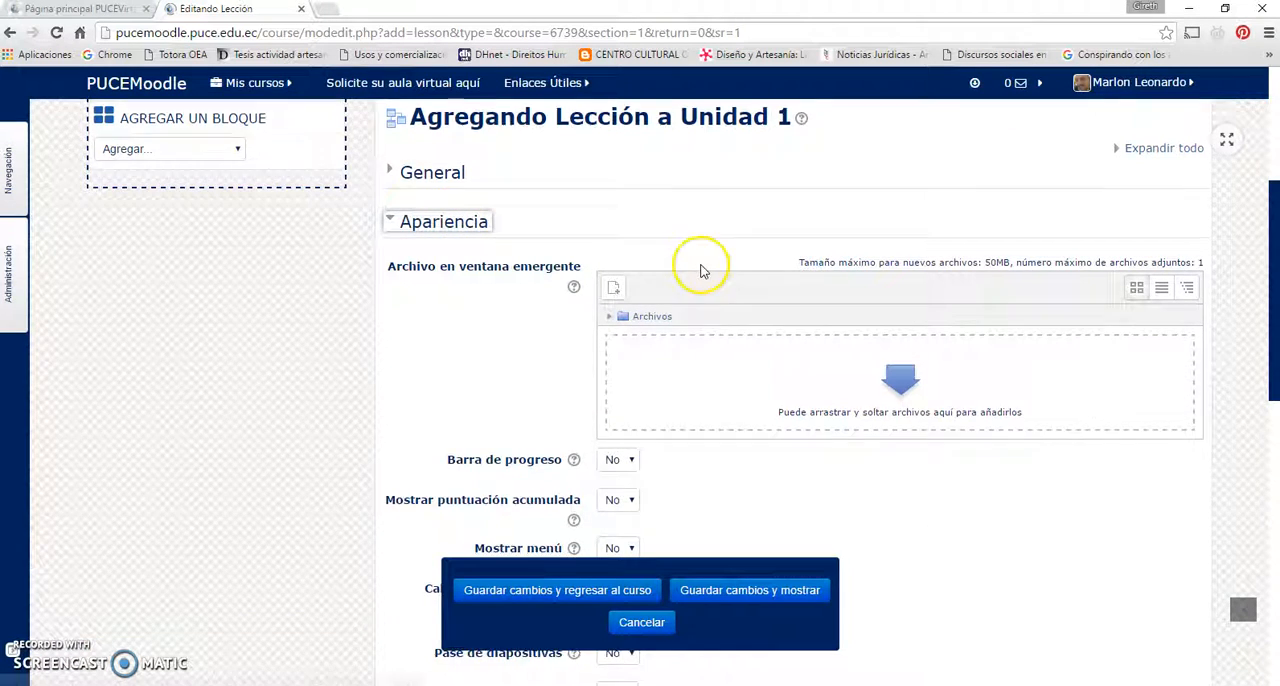
scroll(700, 265, "down", 1)
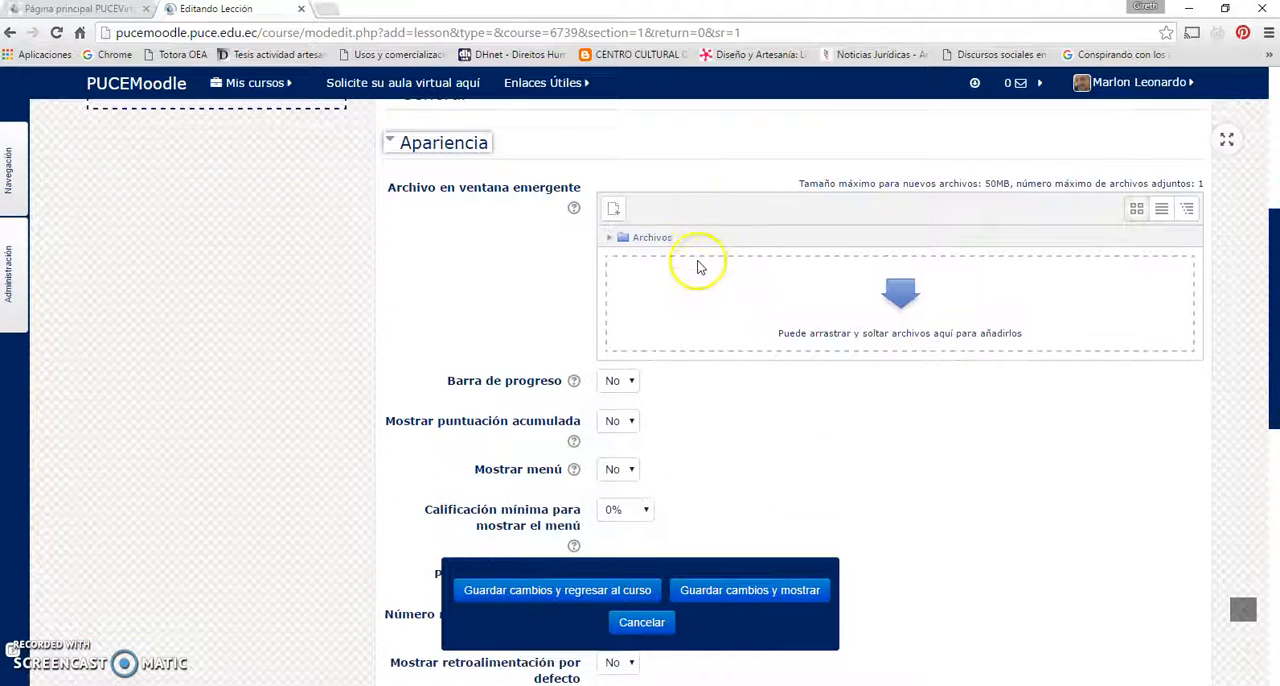
left_click(573, 212)
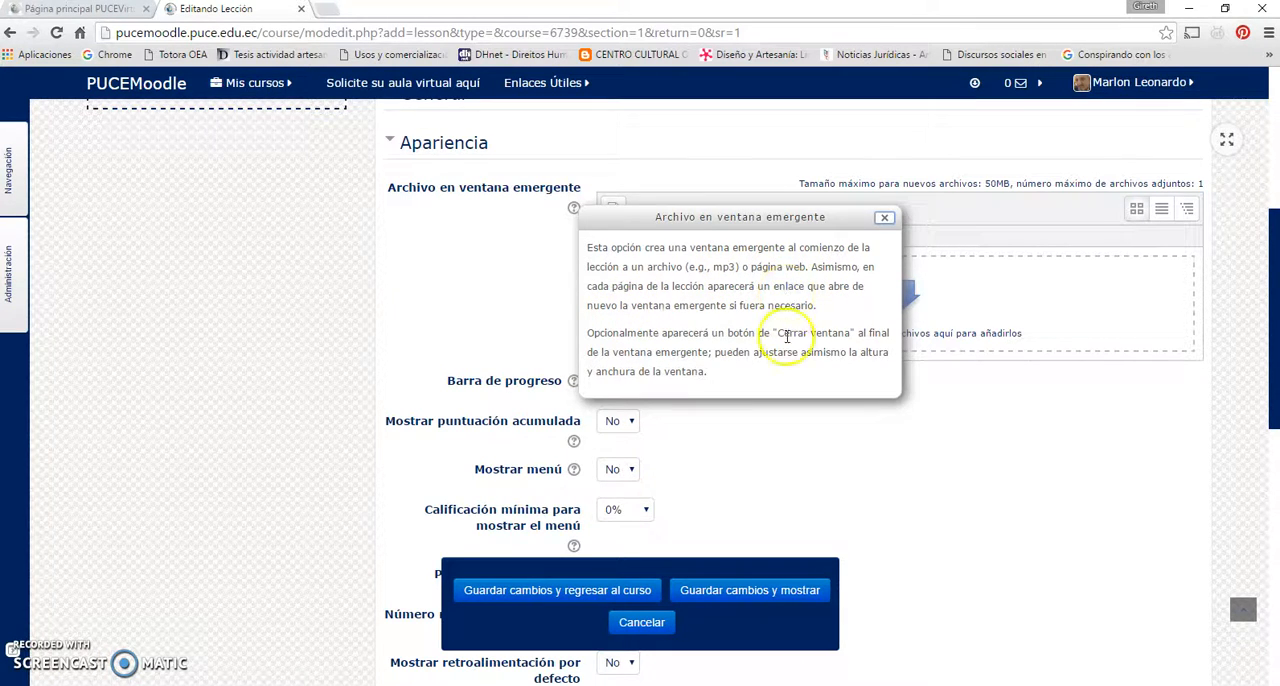
left_click(886, 218)
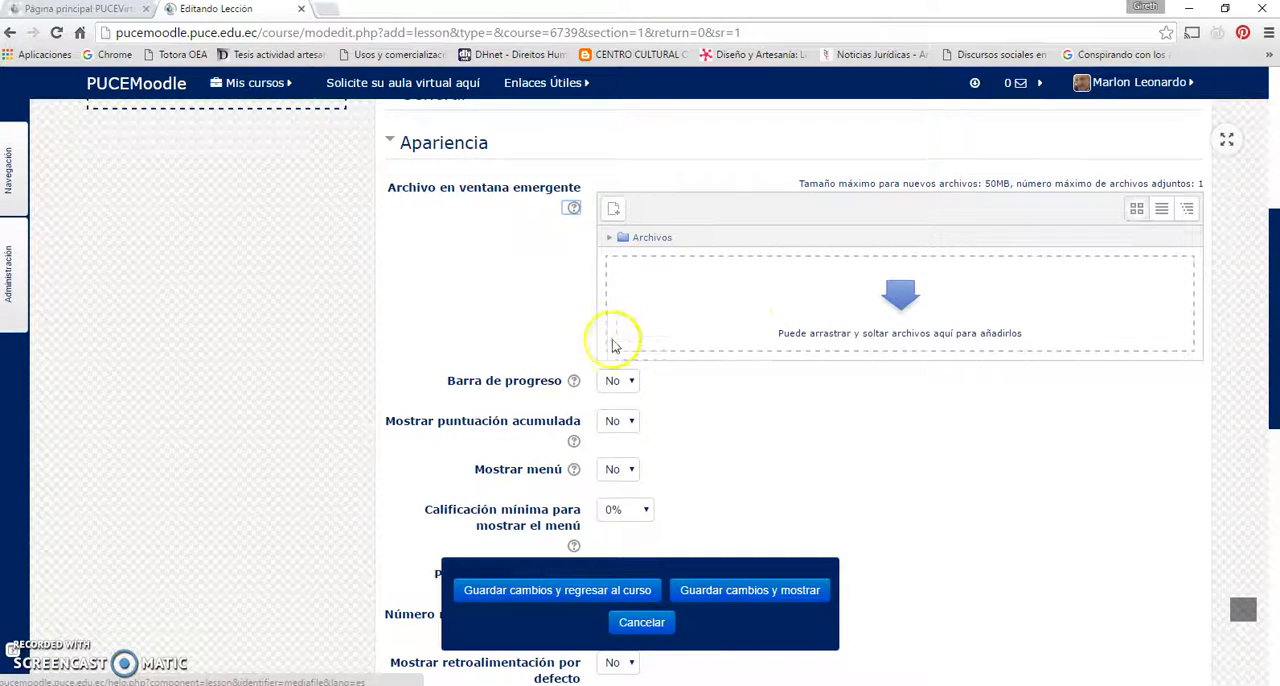
Set the lesson's Barra de progreso option to Sí
scroll(617, 345, "down", 3)
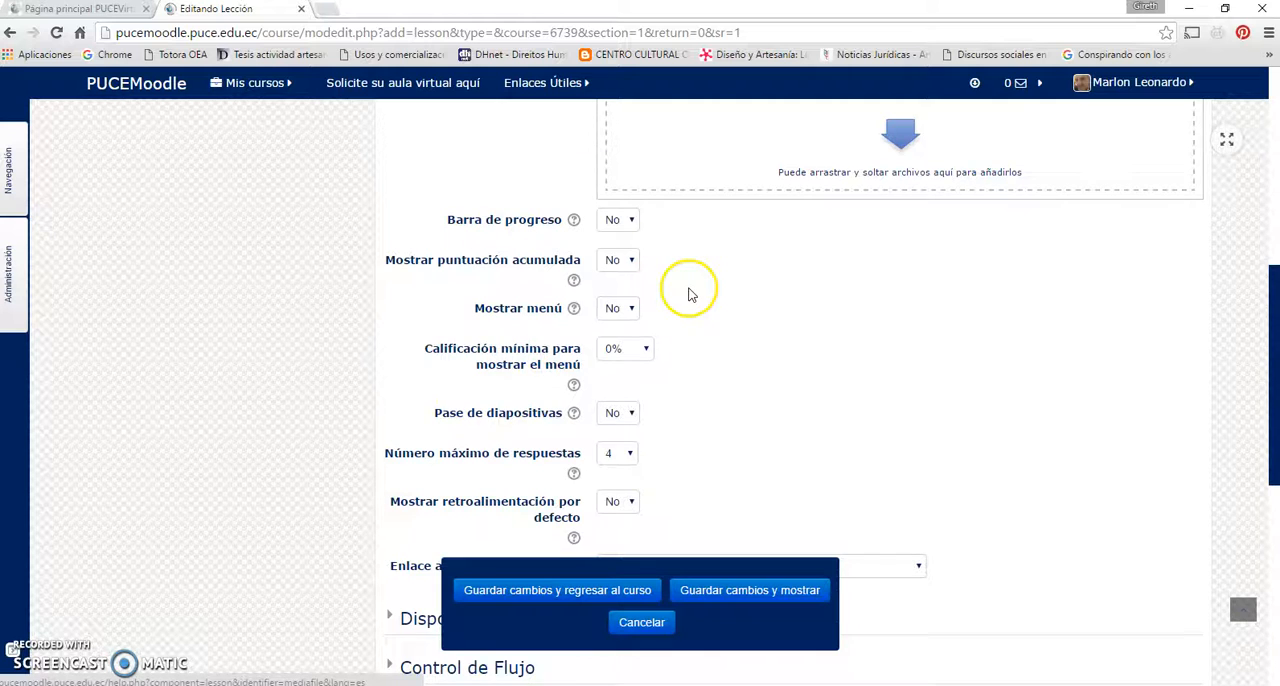
scroll(690, 292, "down", 1)
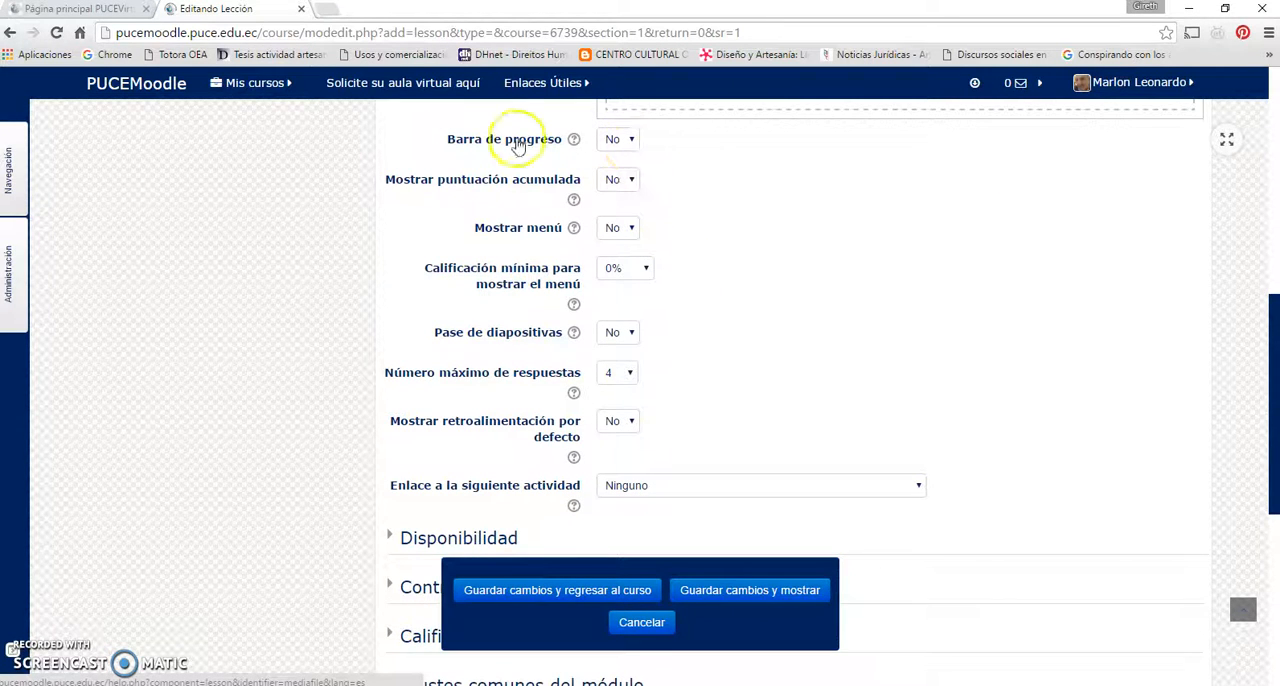
left_click(620, 142)
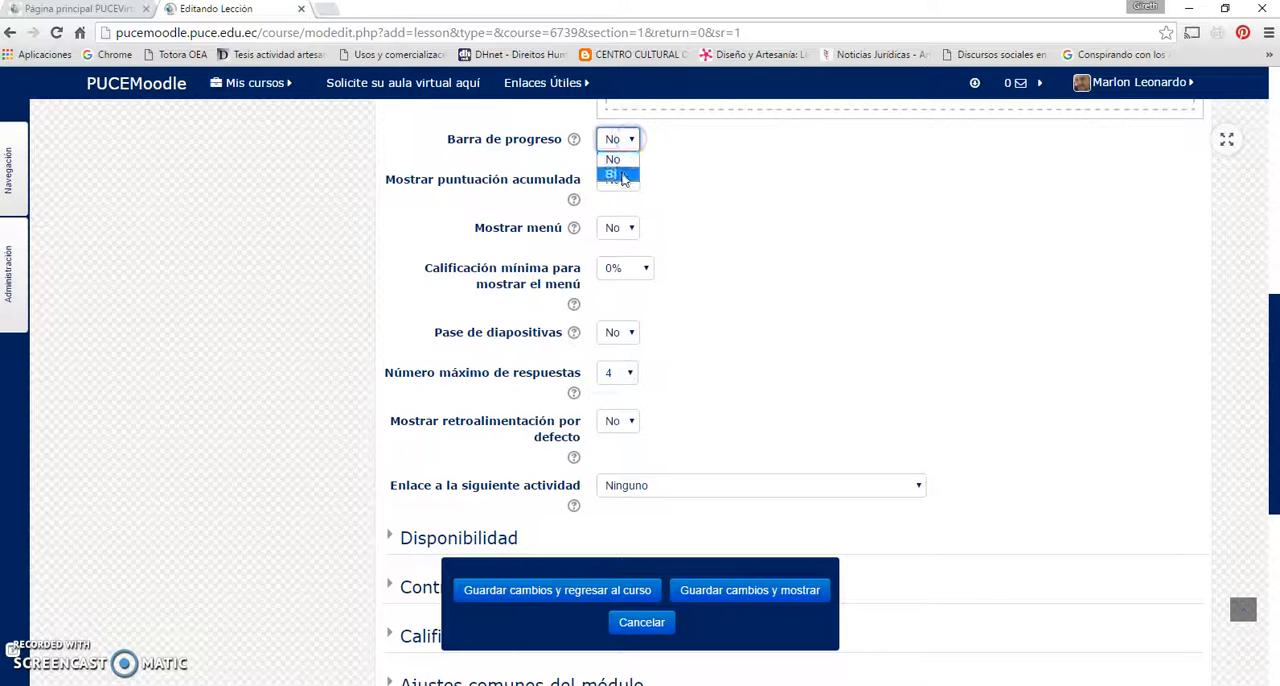
left_click(618, 175)
scroll(766, 185, "up", 2)
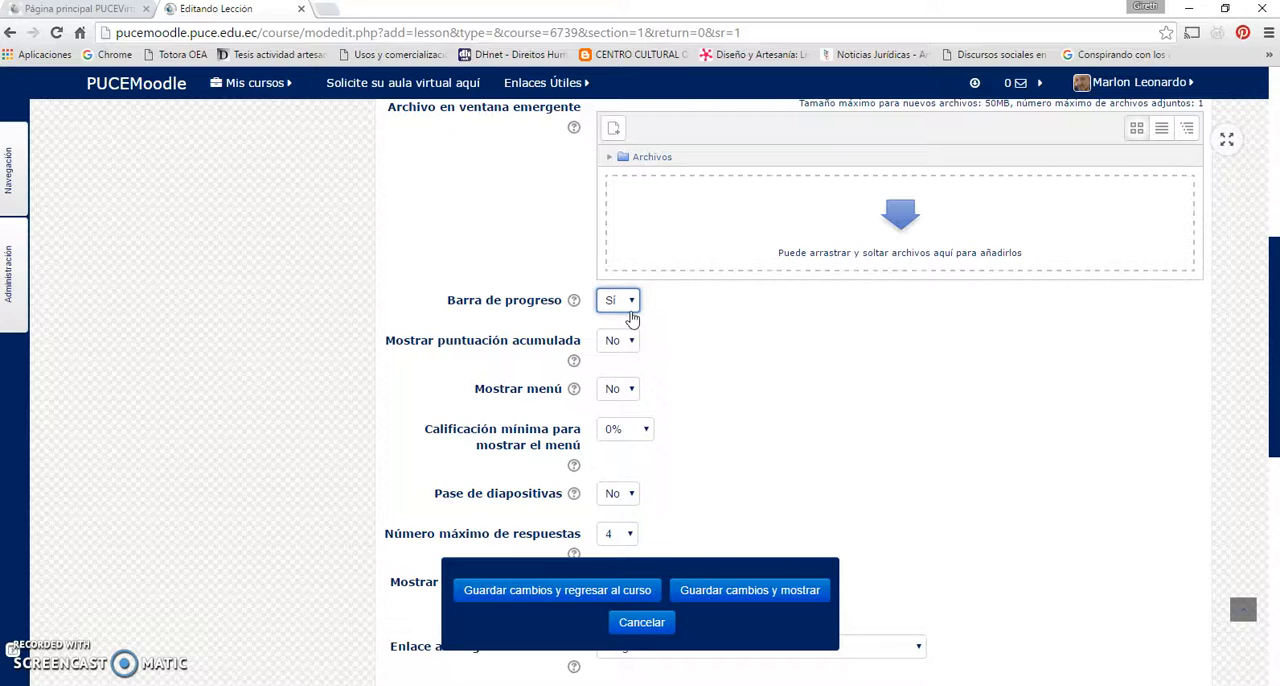
left_click(689, 311)
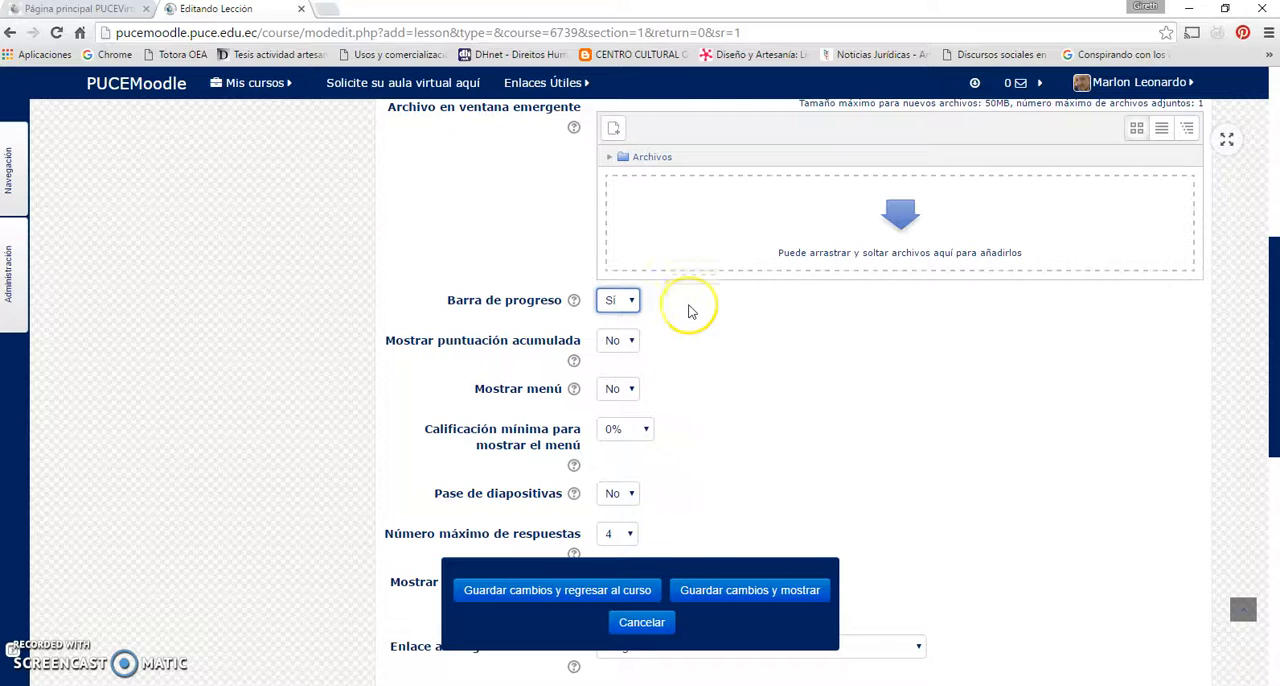
Set Mostrar puntuación acumulada to Sí for the lesson
scroll(689, 311, "up", 1)
scroll(620, 398, "down", 1)
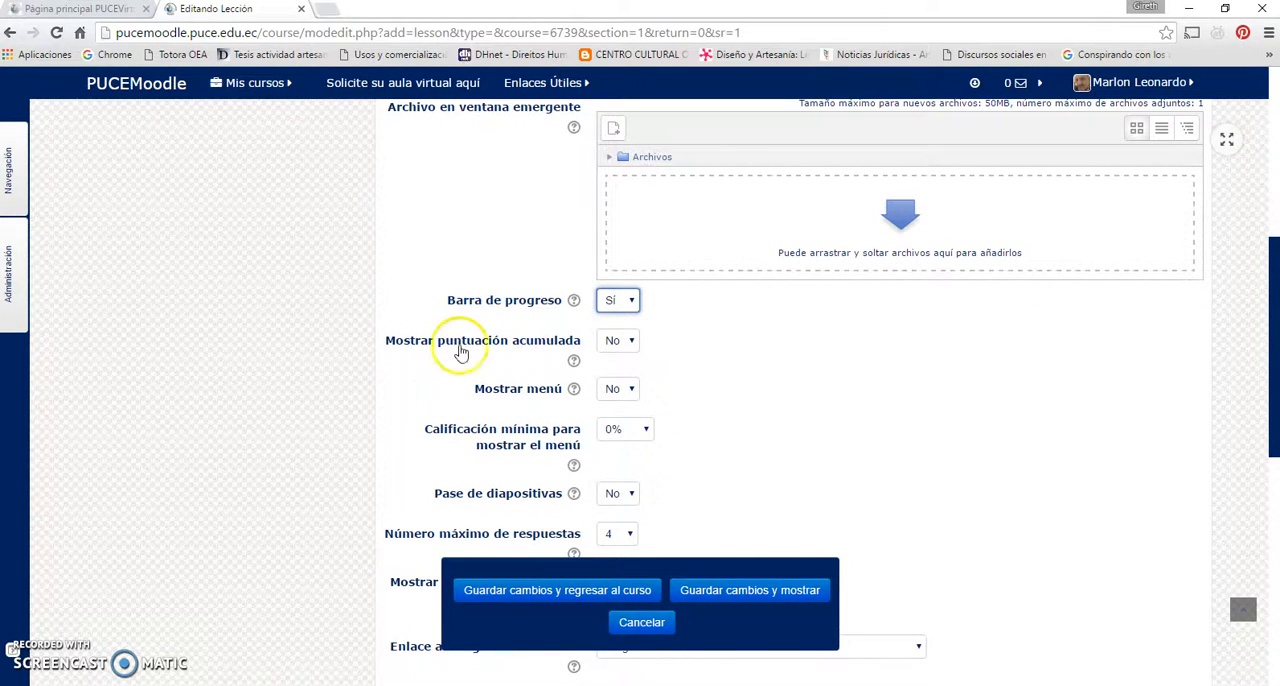
left_click(630, 344)
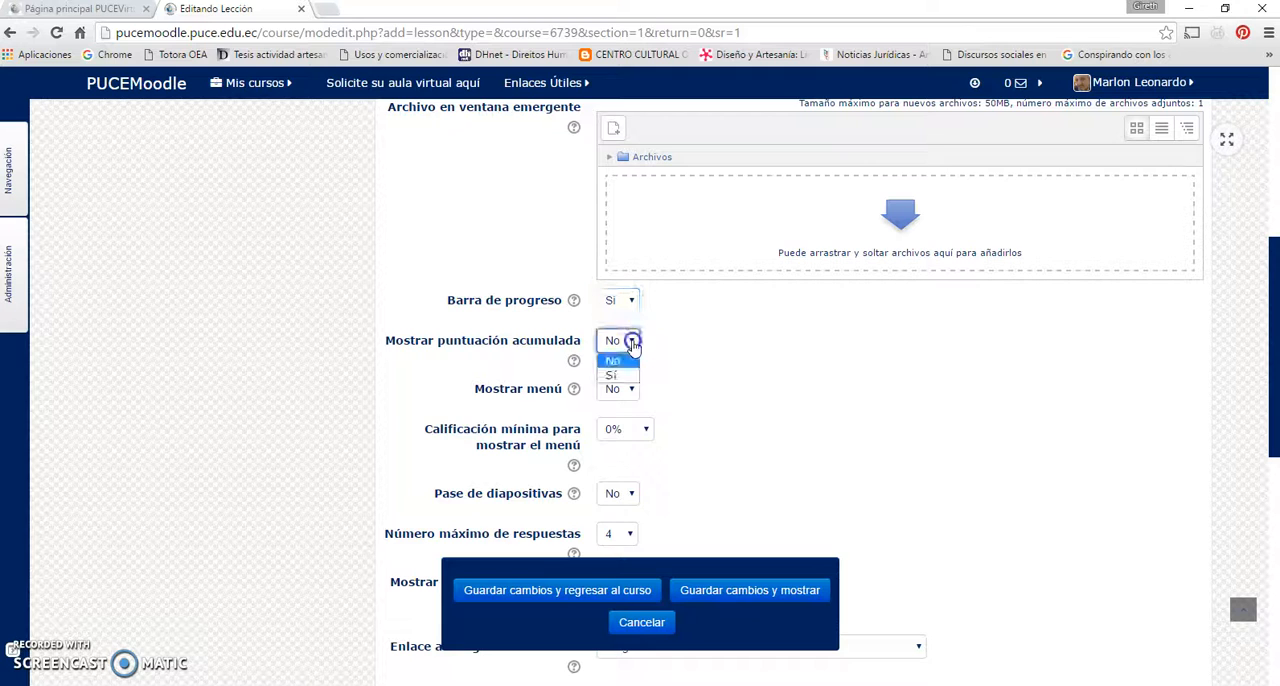
left_click(625, 374)
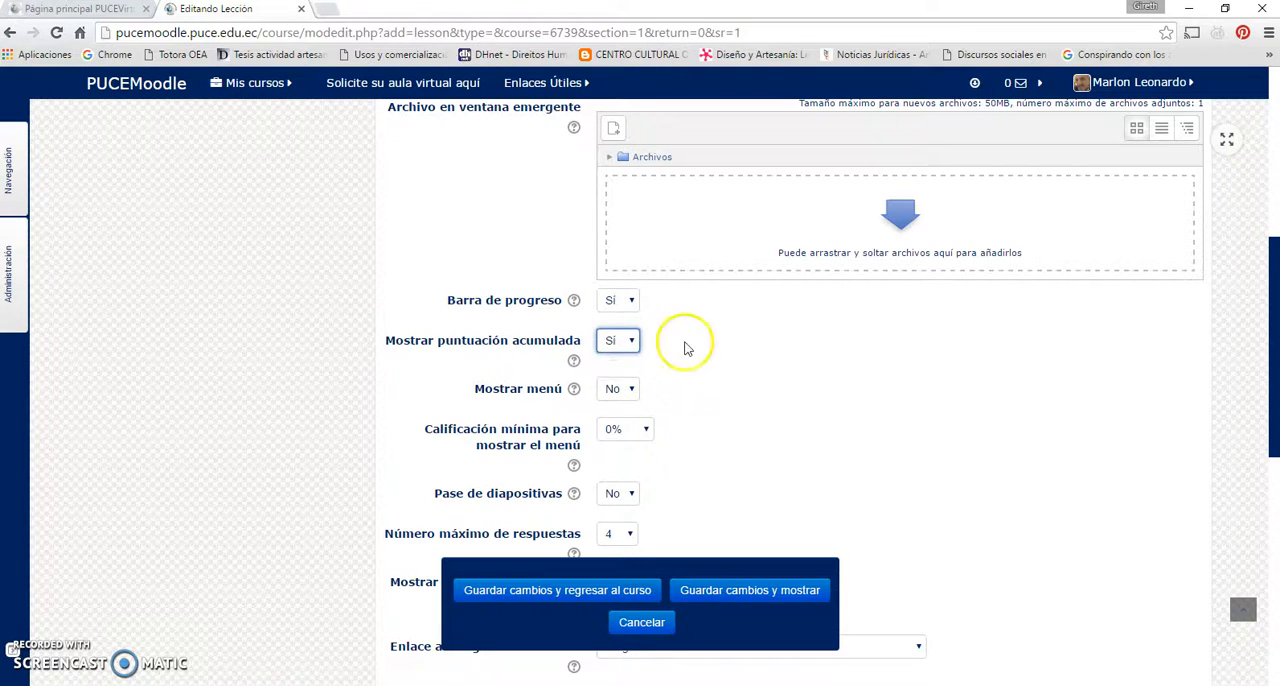
Review the remaining Apariencia options, including the percentages offered for Calificación mínima para mostrar el menú
scroll(680, 335, "down", 1)
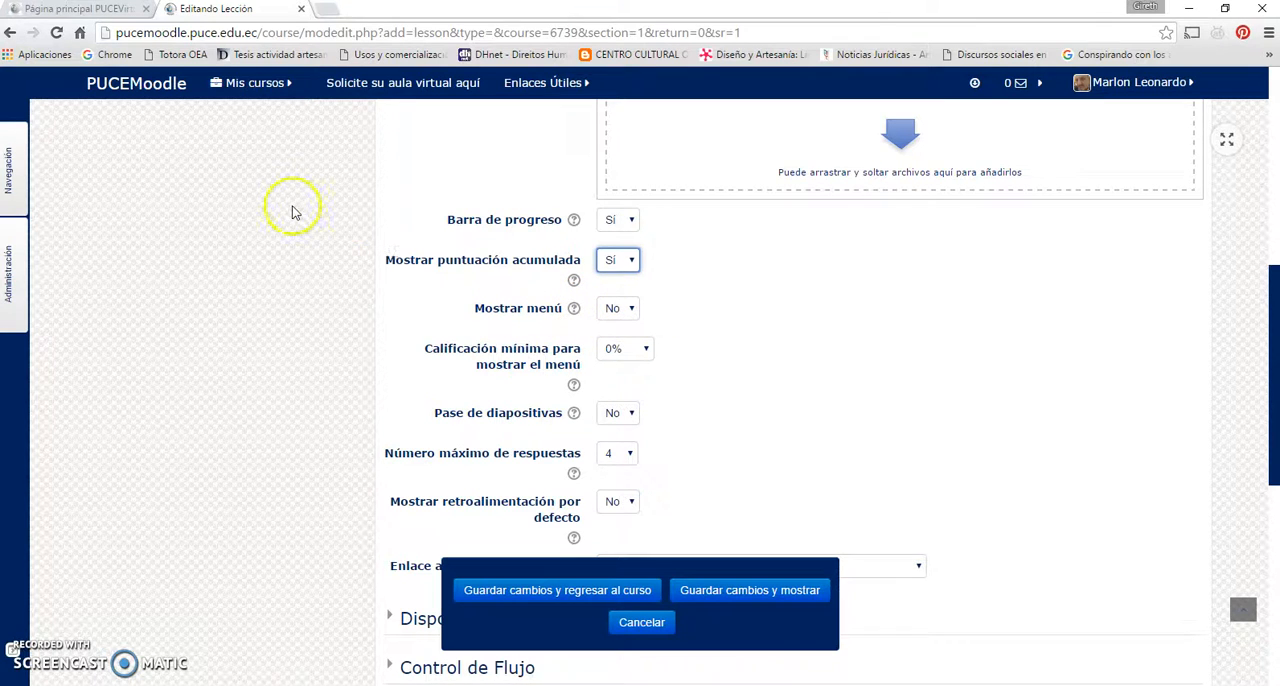
scroll(655, 327, "down", 3)
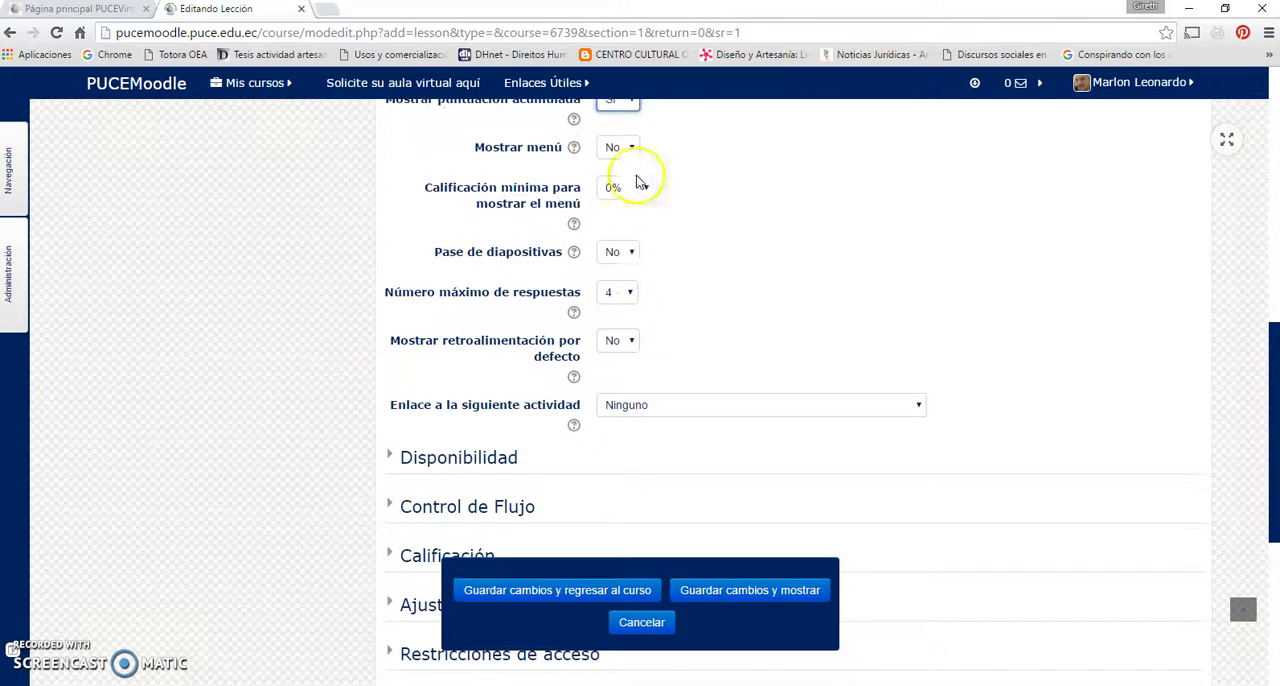
scroll(636, 160, "up", 1)
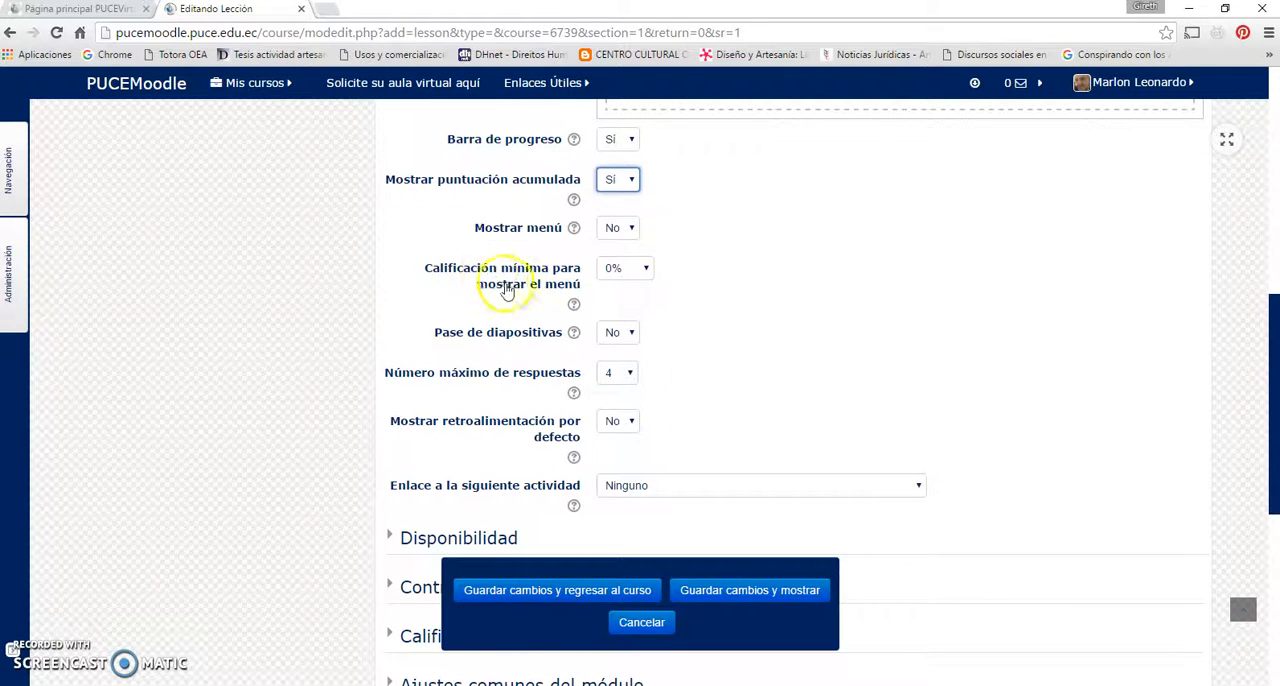
left_click(646, 270)
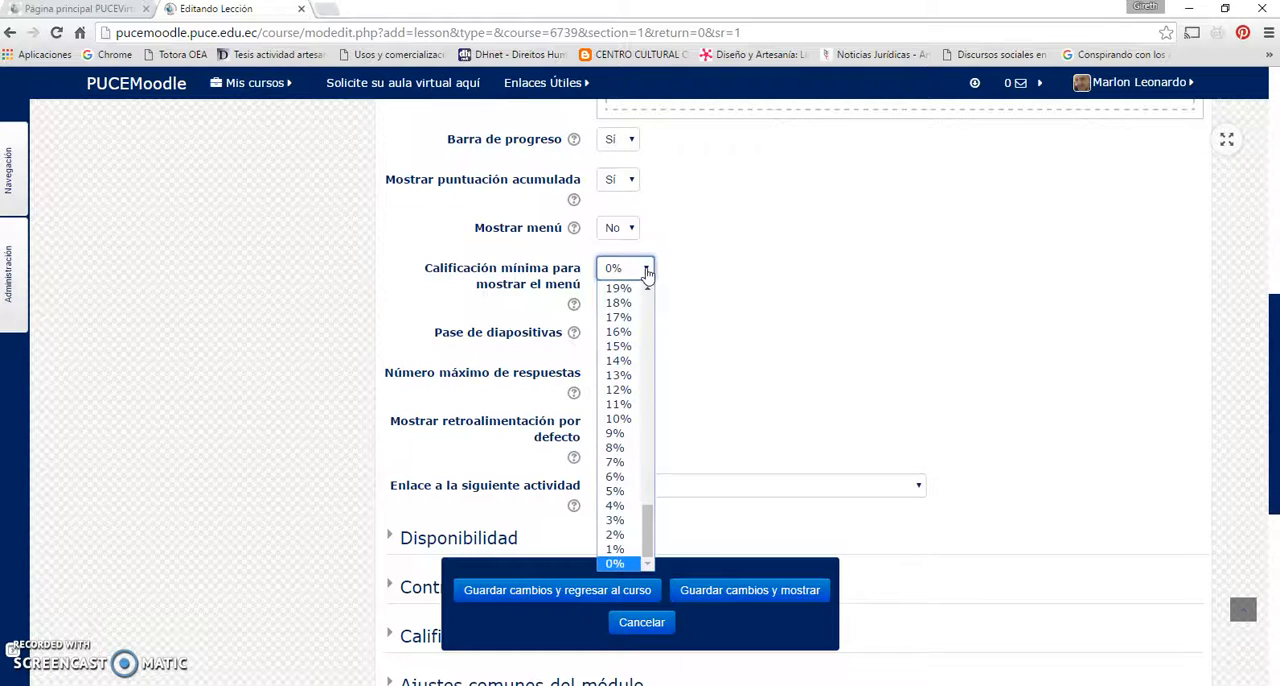
left_click(646, 268)
scroll(709, 331, "down", 2)
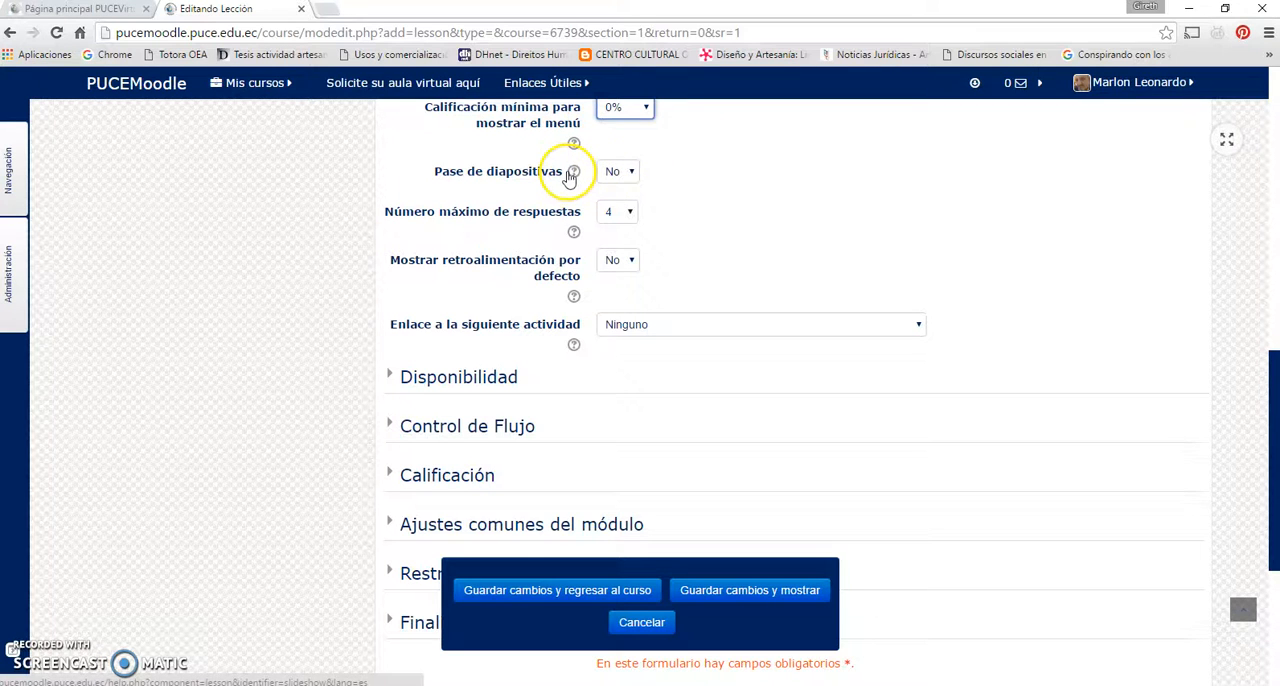
Review the choices offered for Pase de diapositivas and Número máximo de respuestas in the Apariencia section
left_click(630, 172)
left_click(630, 174)
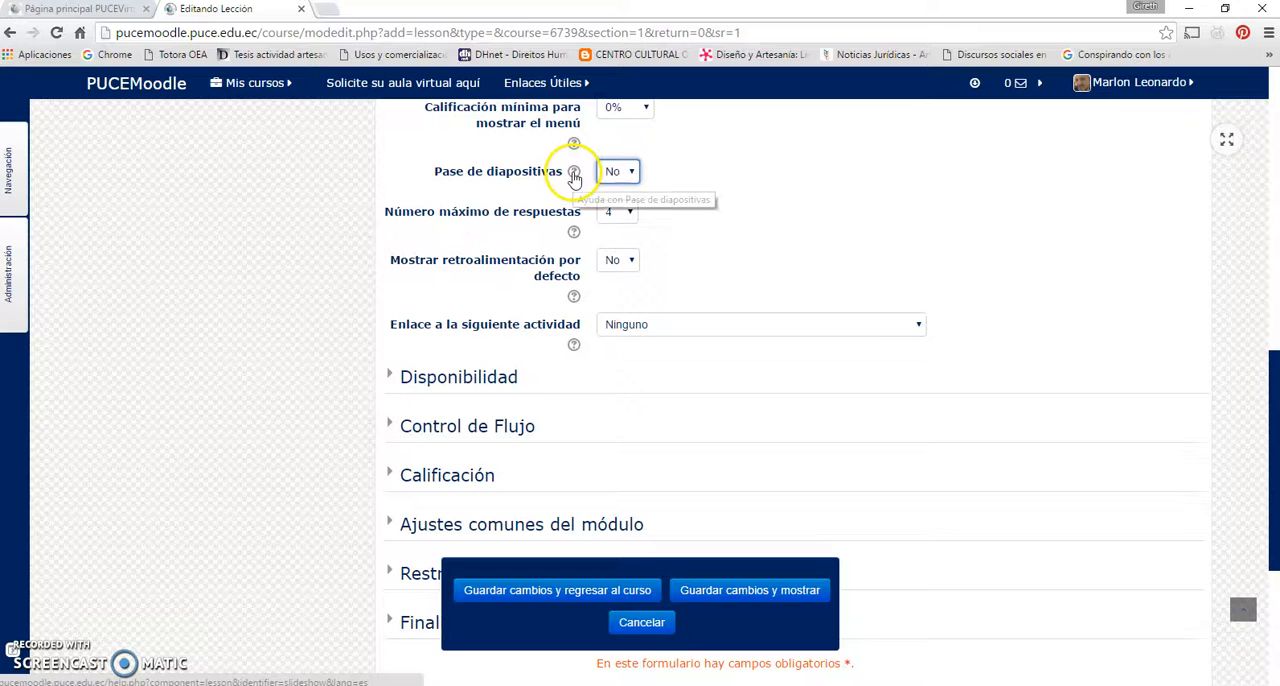
left_click(630, 172)
left_click(630, 172)
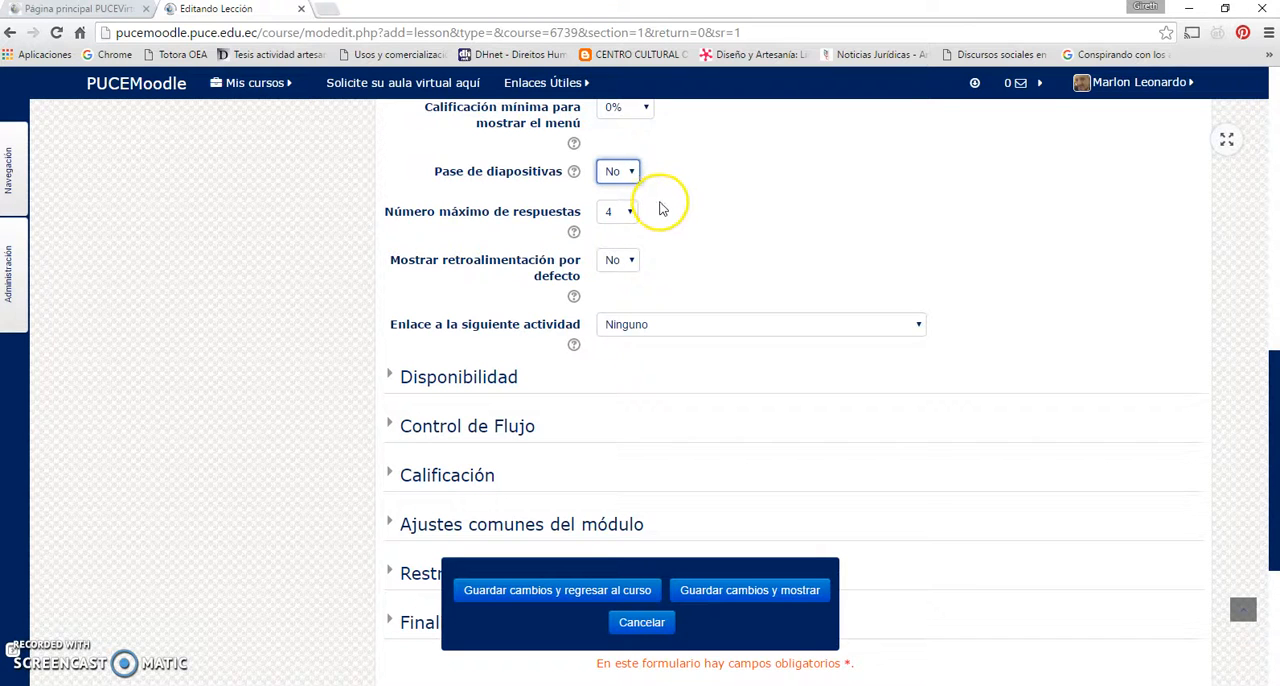
scroll(660, 206, "down", 2)
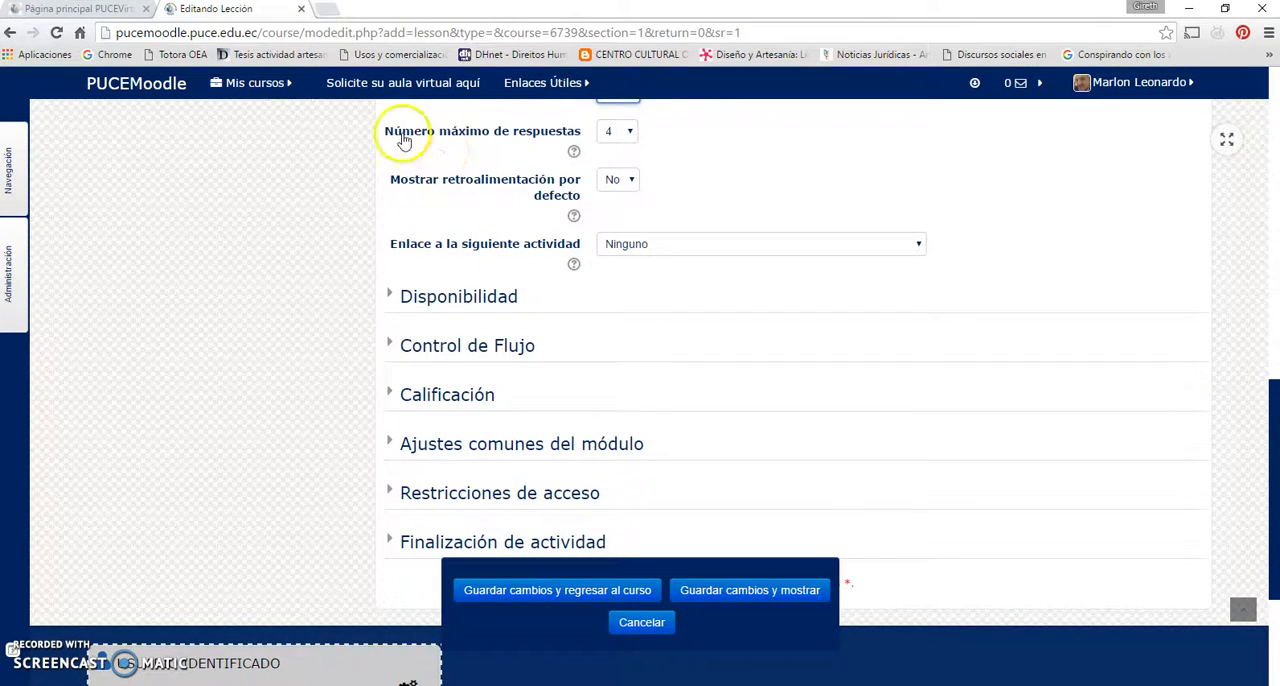
scroll(694, 149, "up", 3)
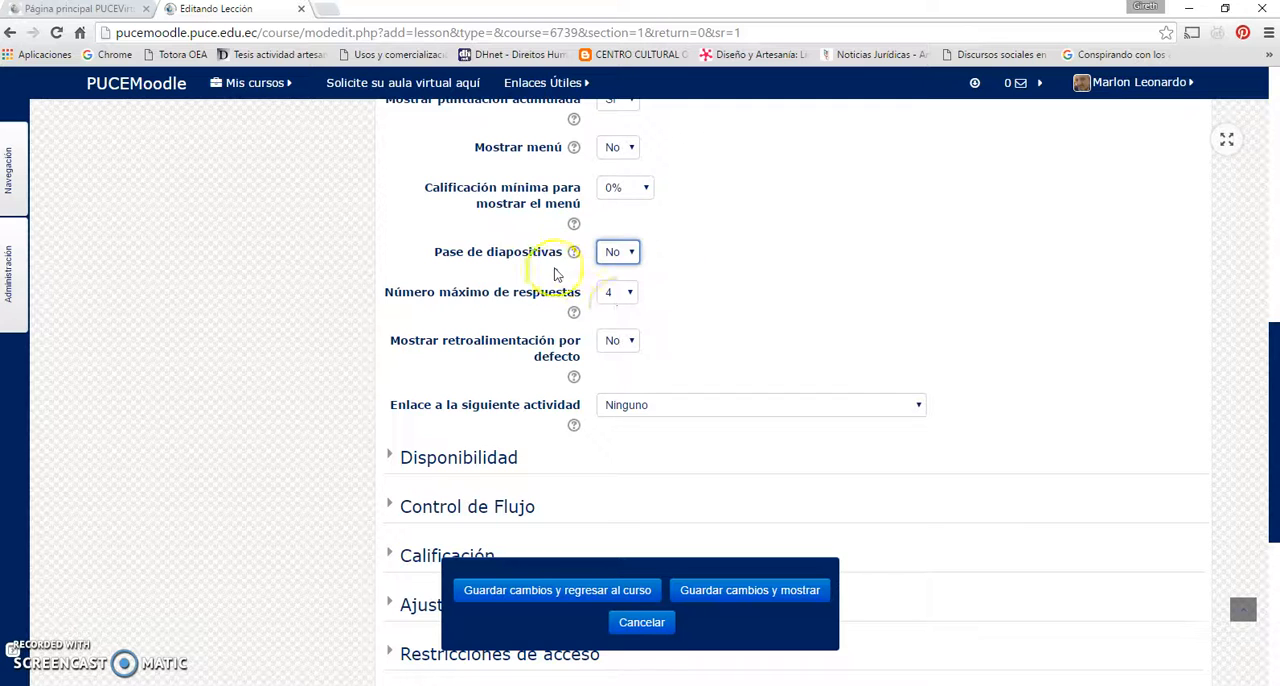
left_click(627, 292)
scroll(656, 293, "down", 1)
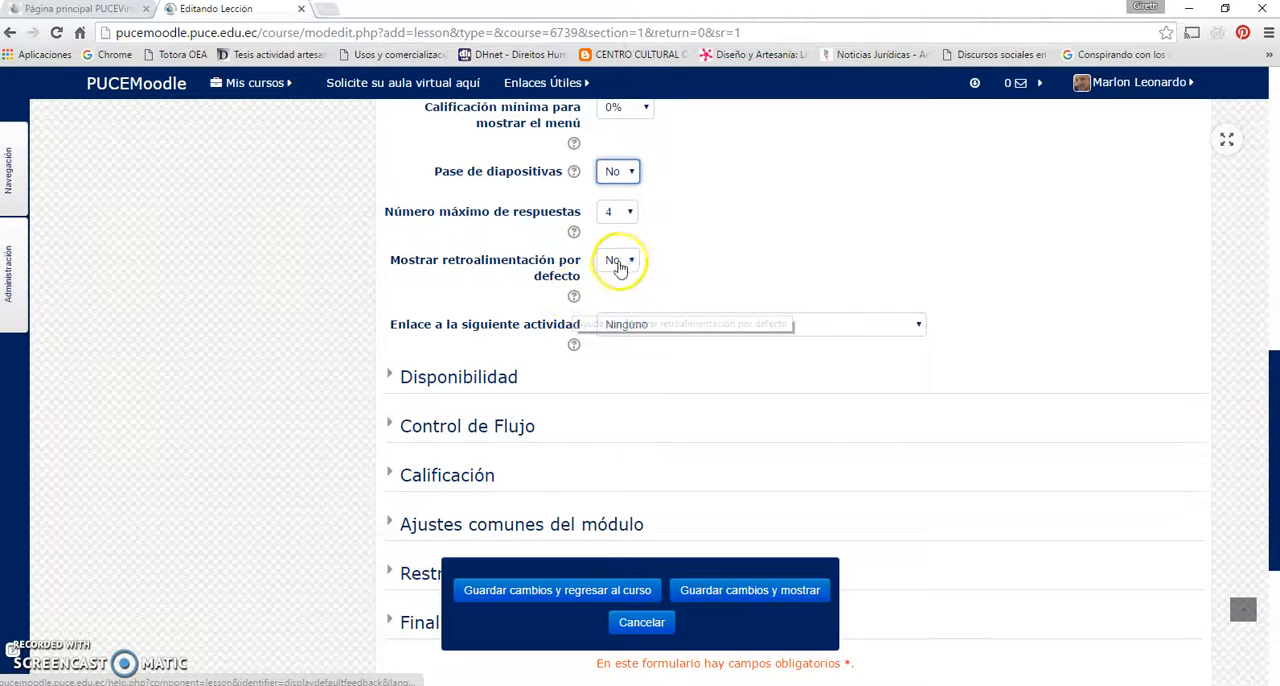
Read the help on Mostrar retroalimentación por defecto, including the default comment used for correct answers, and close it
left_click(573, 296)
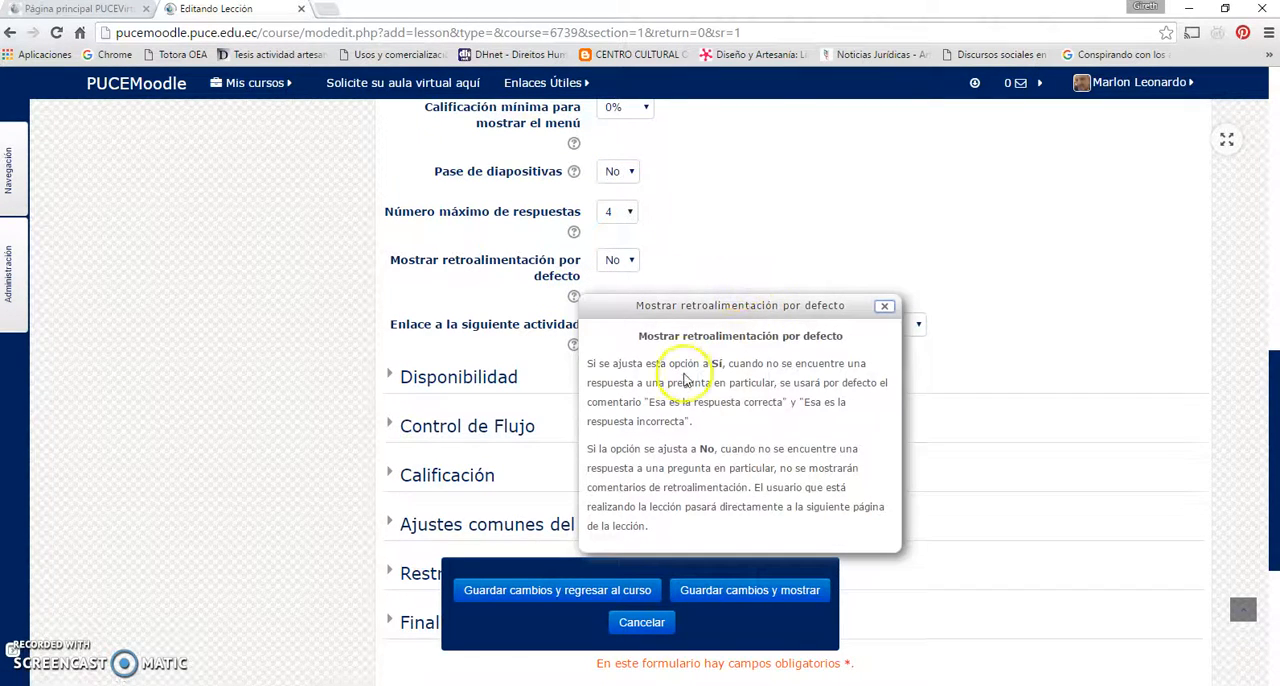
scroll(685, 380, "down", 1)
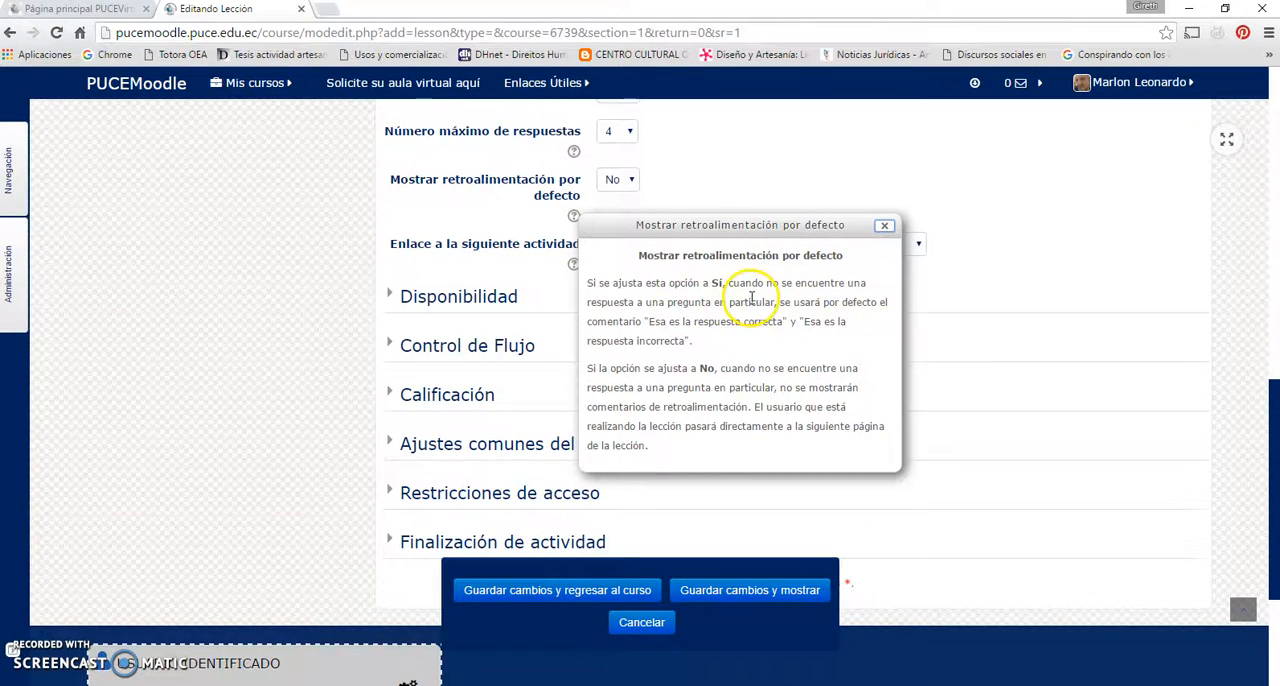
left_click_drag(643, 321, 790, 321)
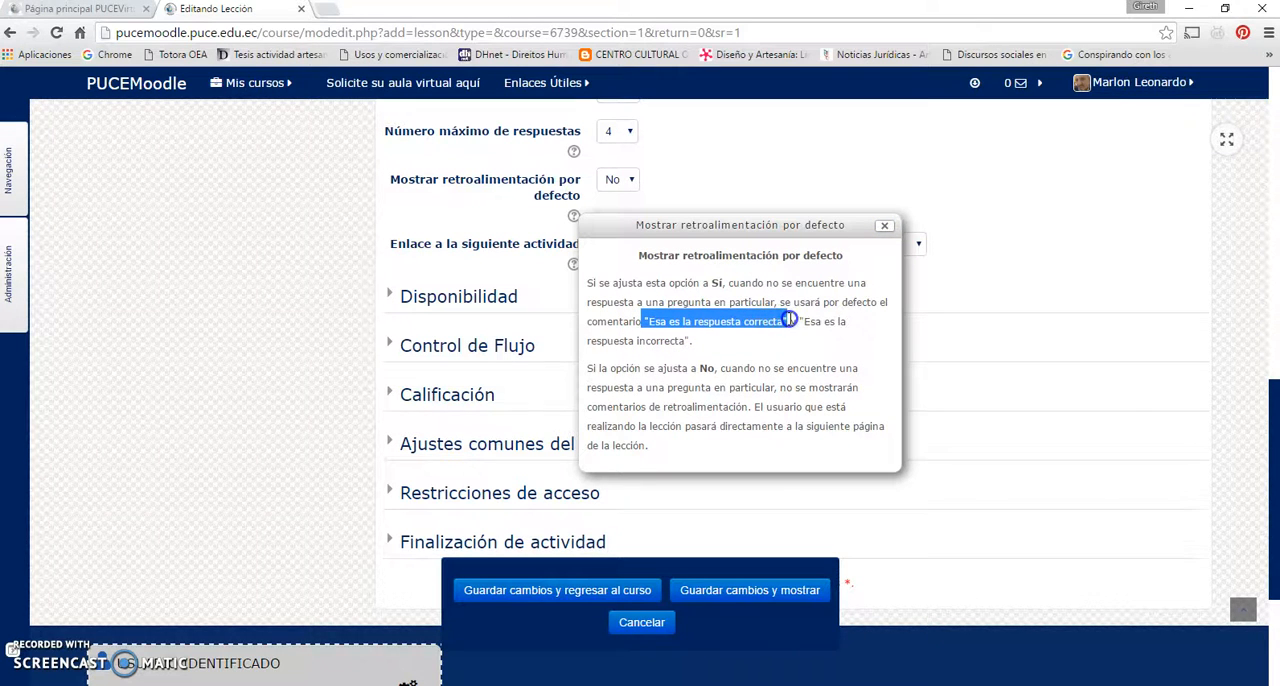
left_click(885, 228)
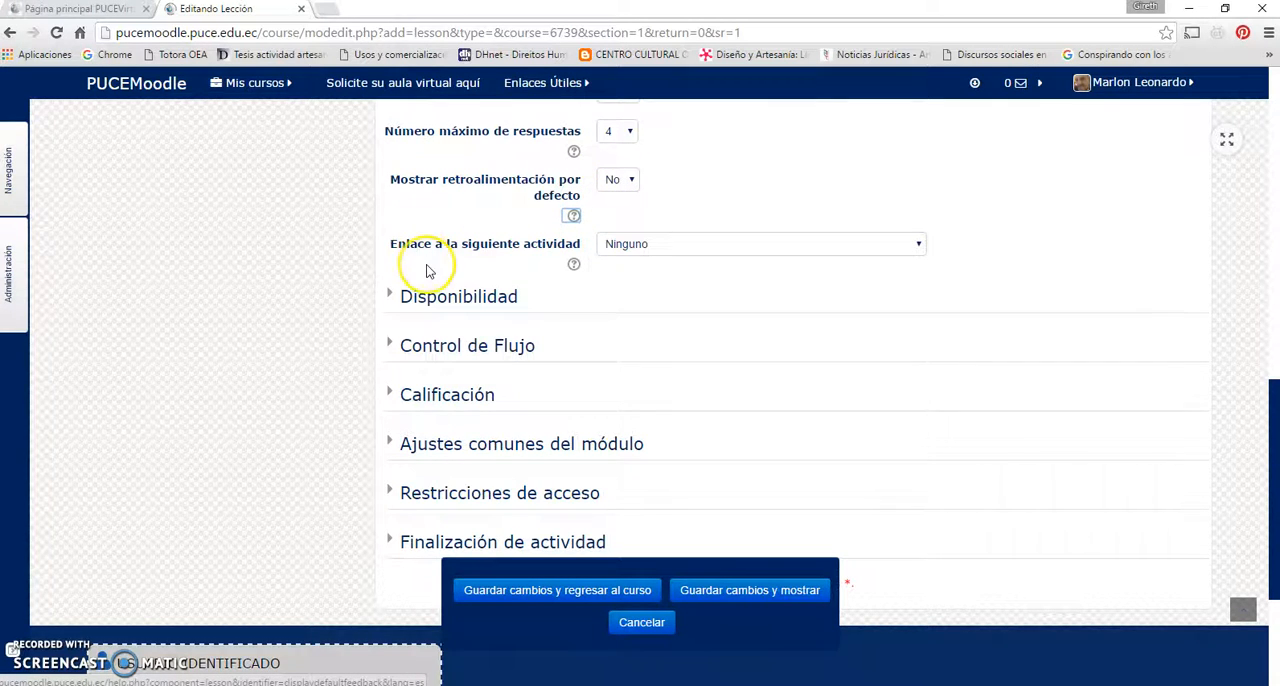
Review the course activities offered for Enlace a la siguiente actividad without choosing one
scroll(430, 268, "up", 1)
scroll(430, 268, "up", 2)
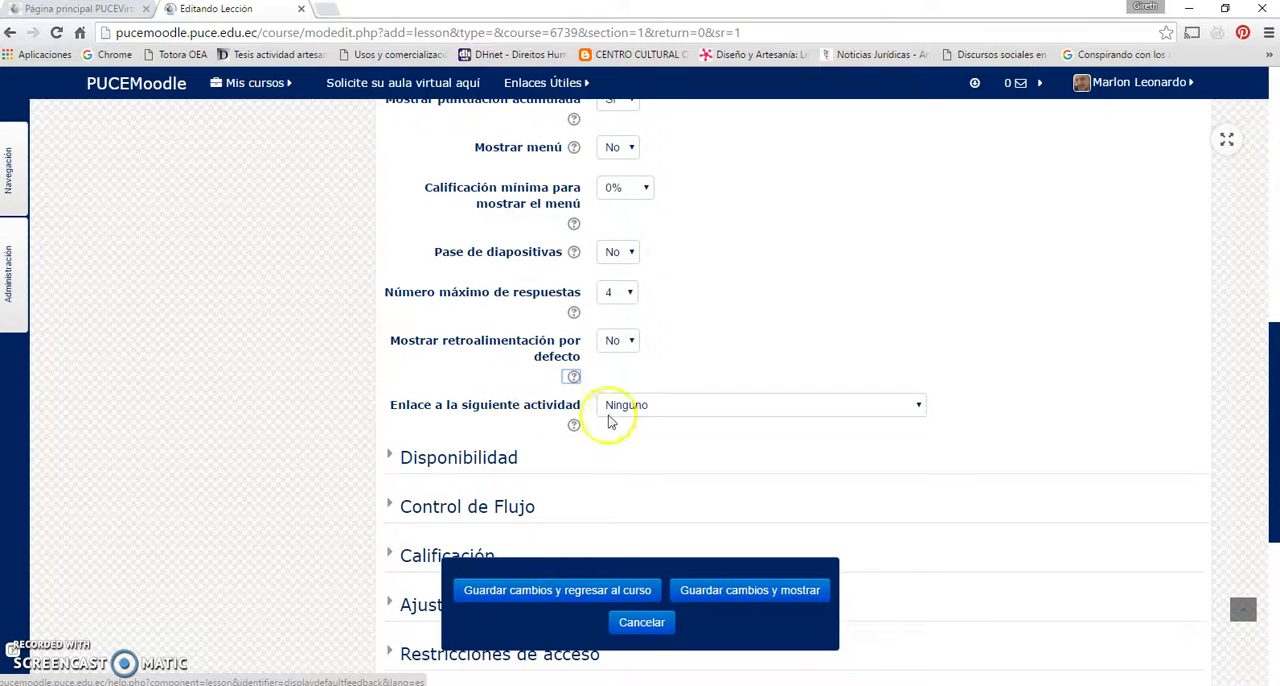
scroll(646, 375, "up", 1)
scroll(646, 375, "down", 1)
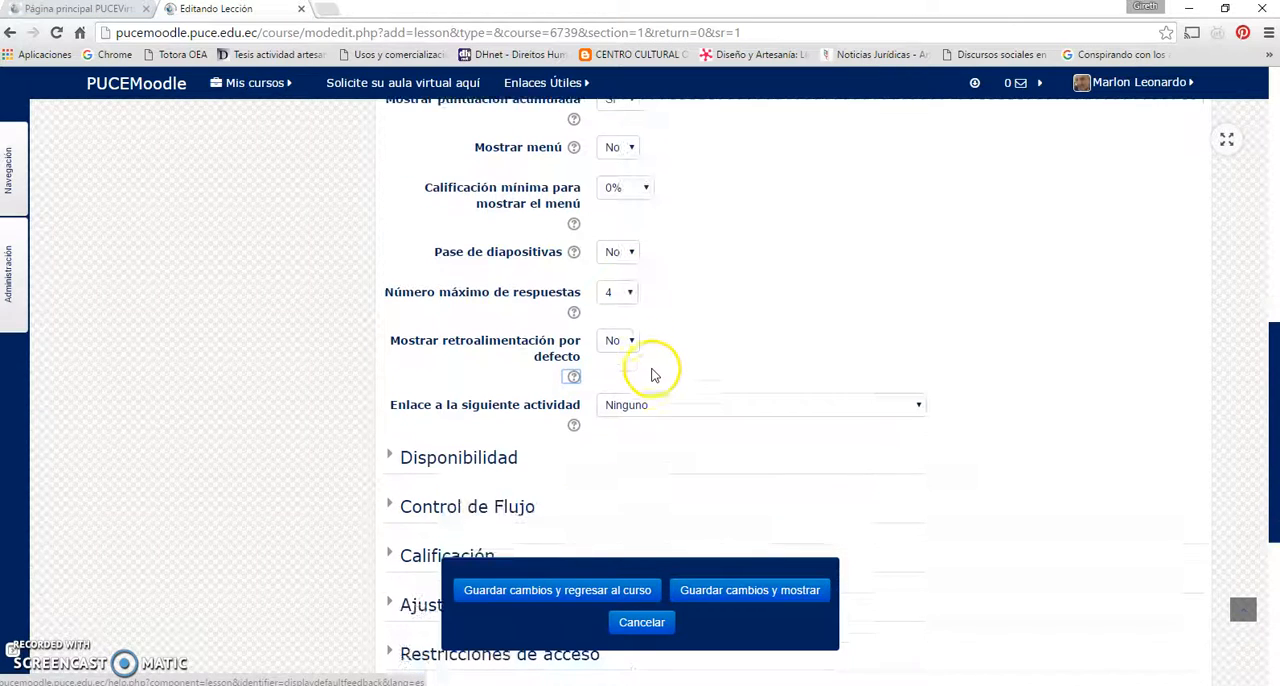
left_click(646, 406)
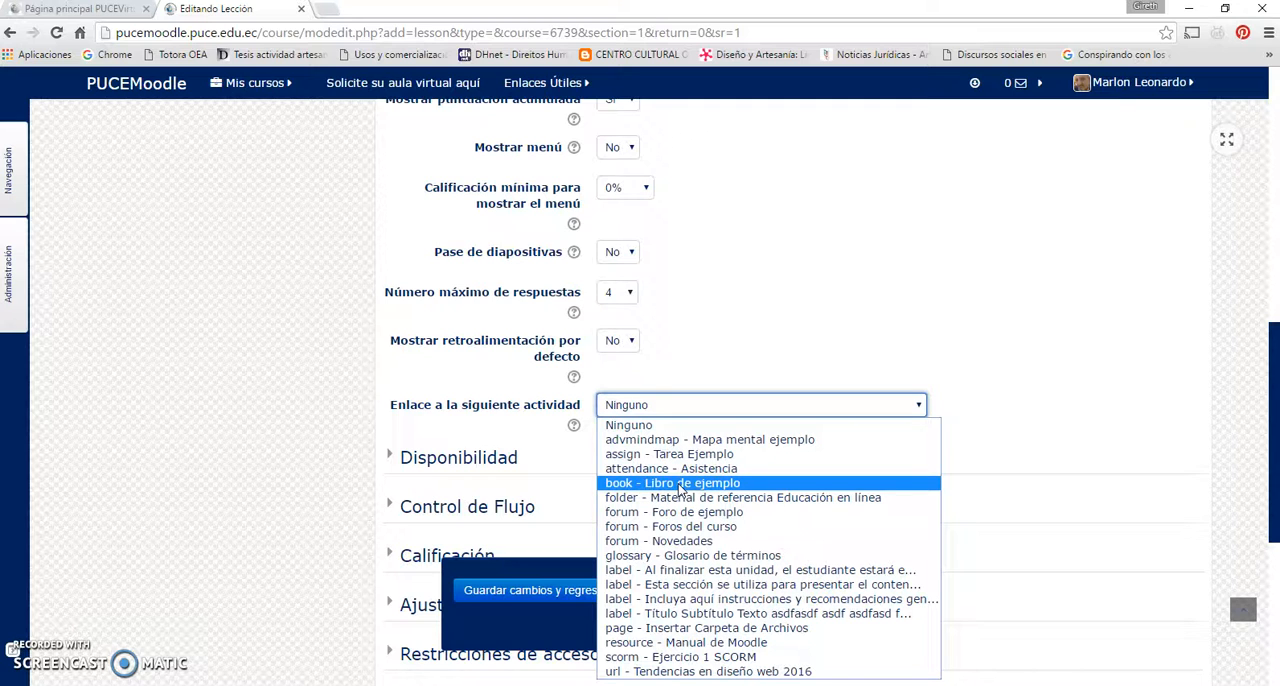
left_click(678, 372)
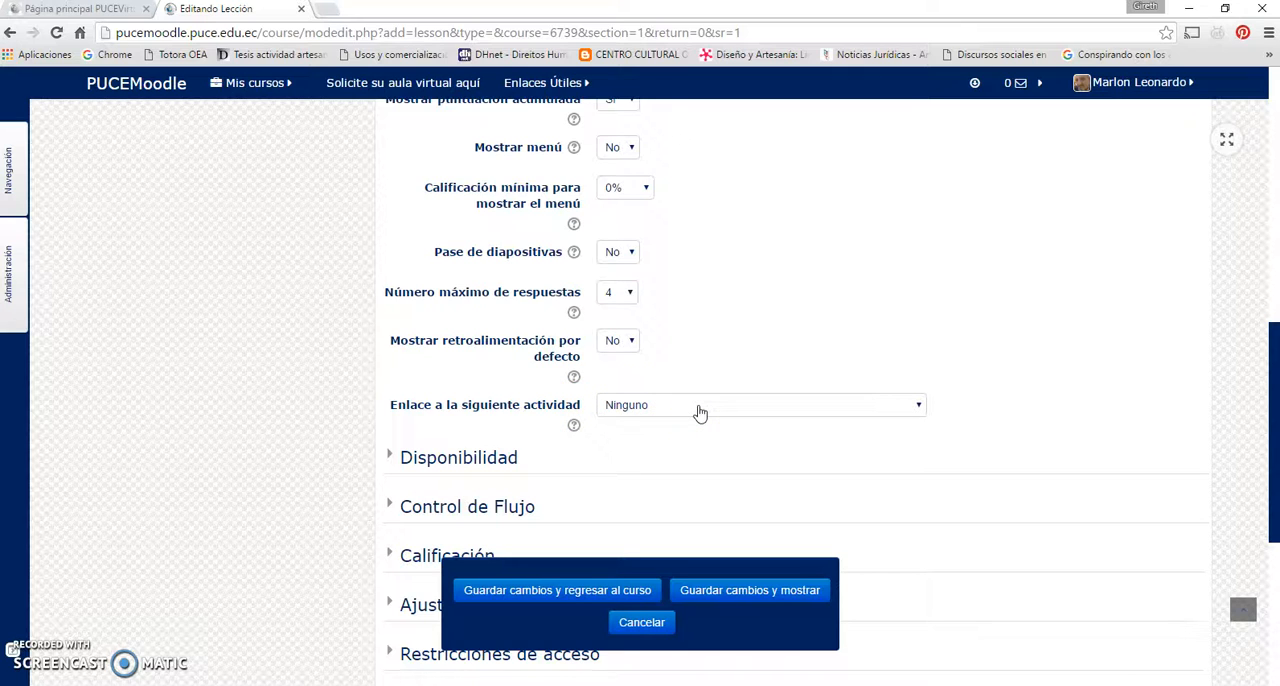
Collapse the Apariencia section and expand the Disponibilidad section of the lesson settings
scroll(700, 412, "up", 2)
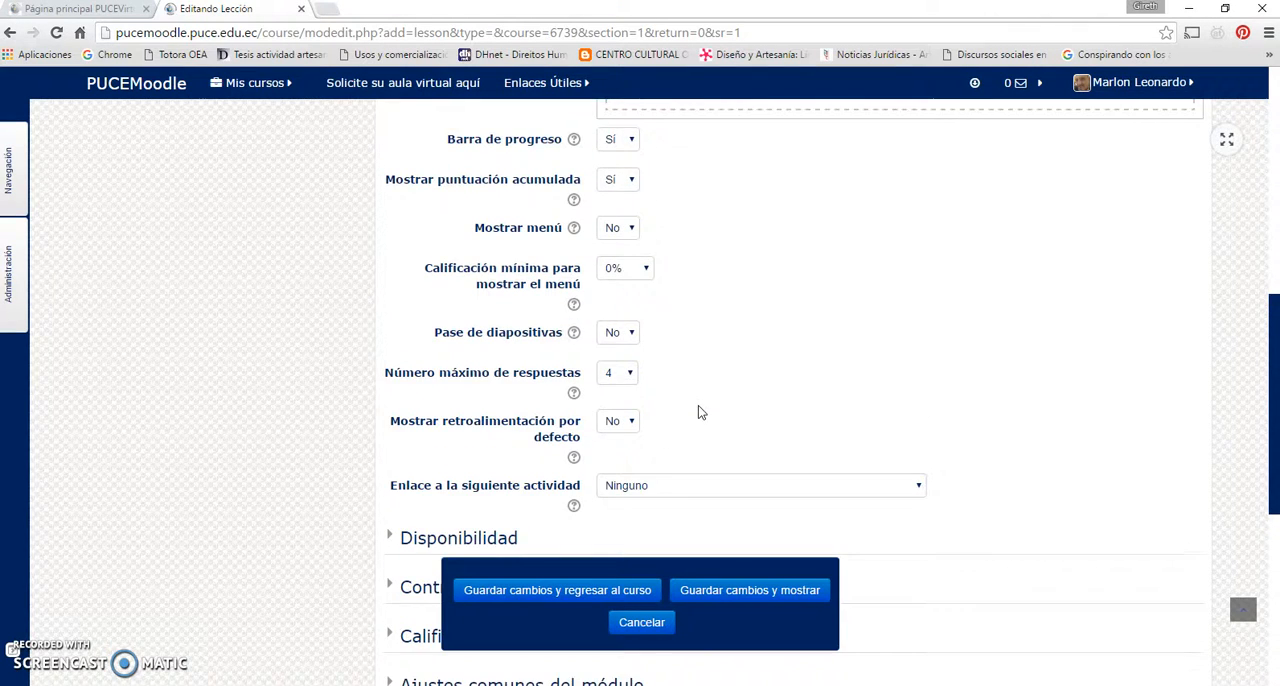
scroll(609, 409, "down", 2)
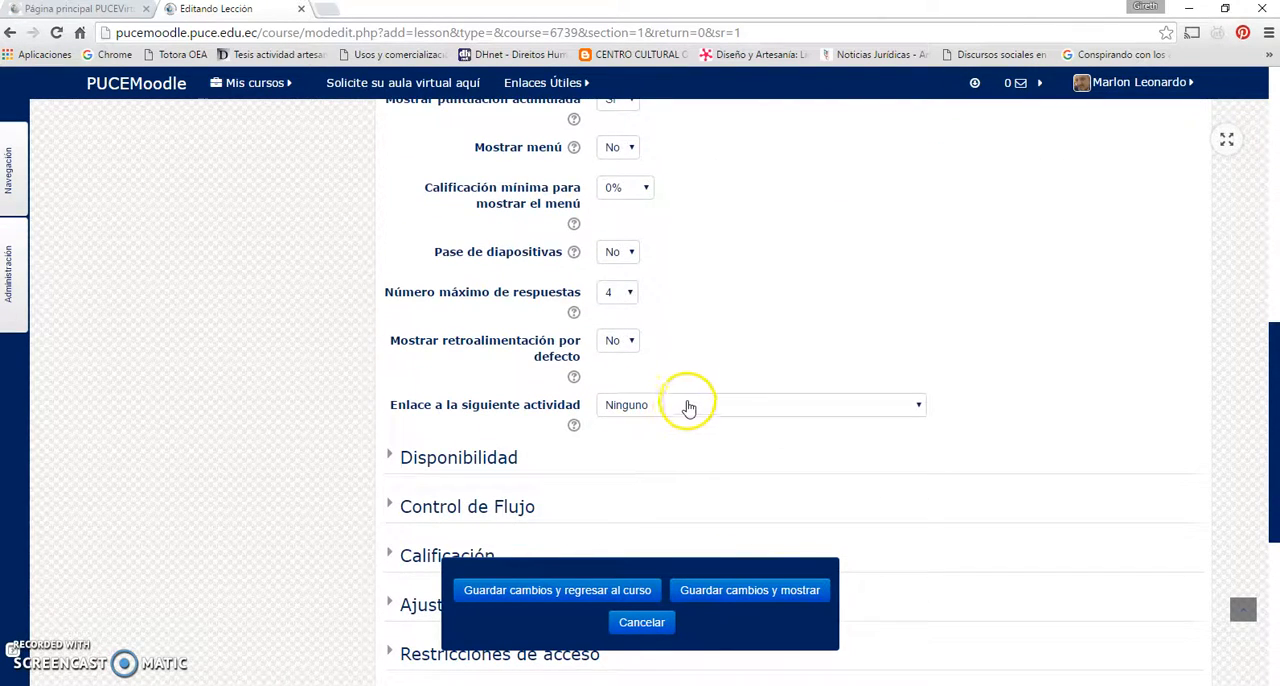
scroll(688, 403, "up", 5)
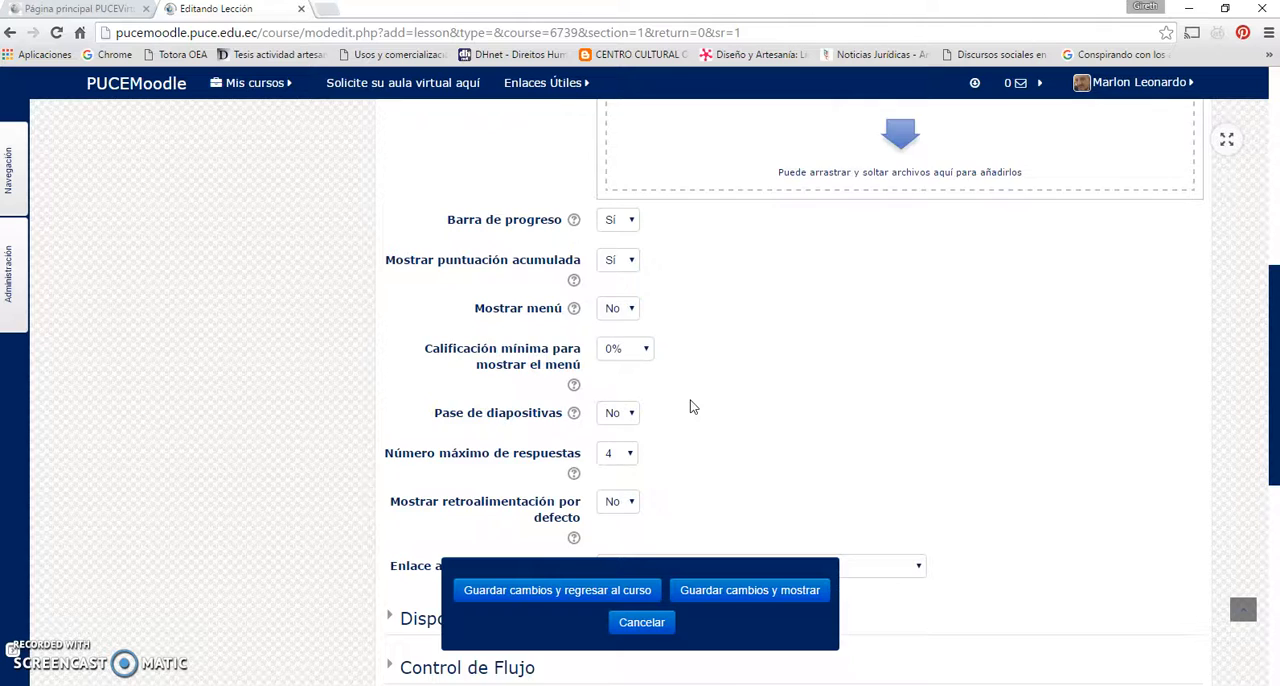
scroll(690, 406, "up", 3)
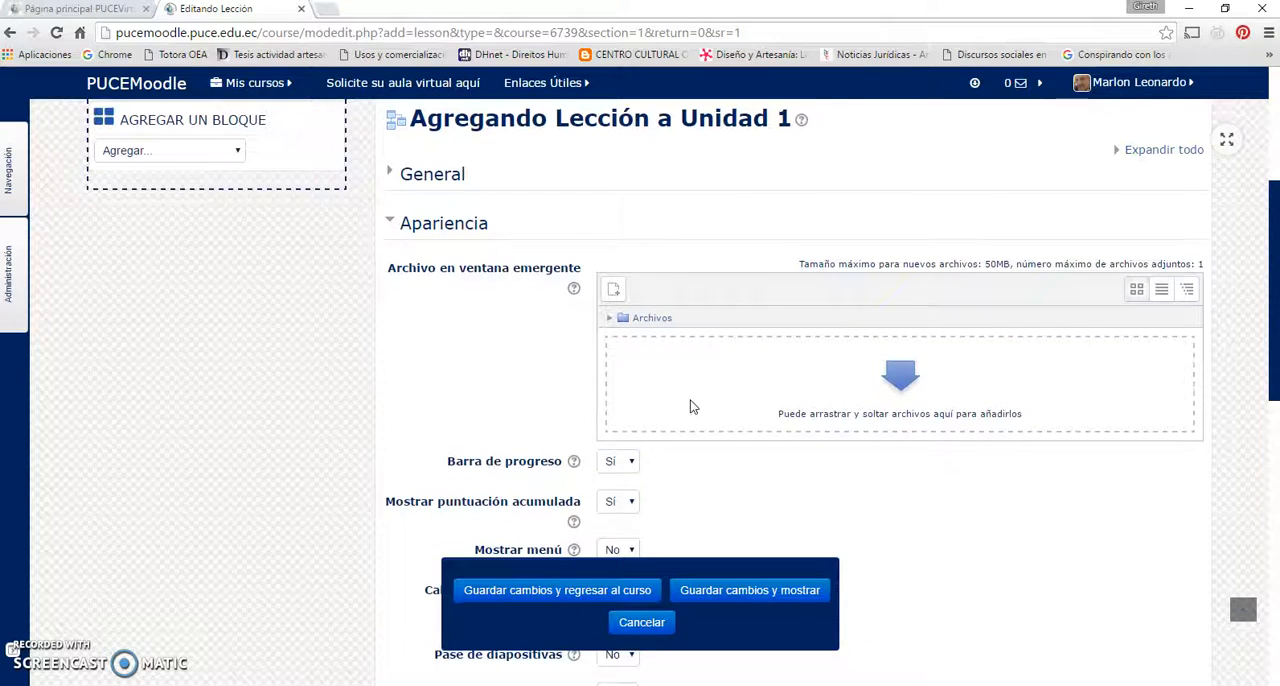
left_click(452, 232)
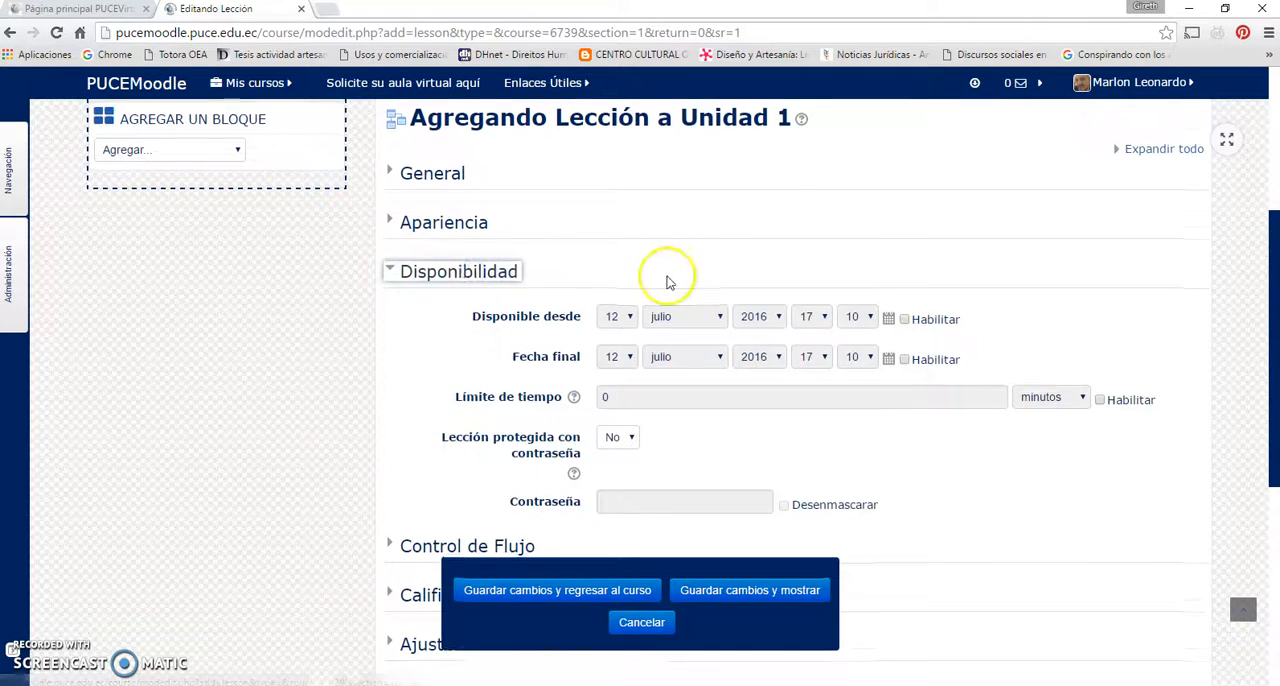
scroll(660, 275, "down", 1)
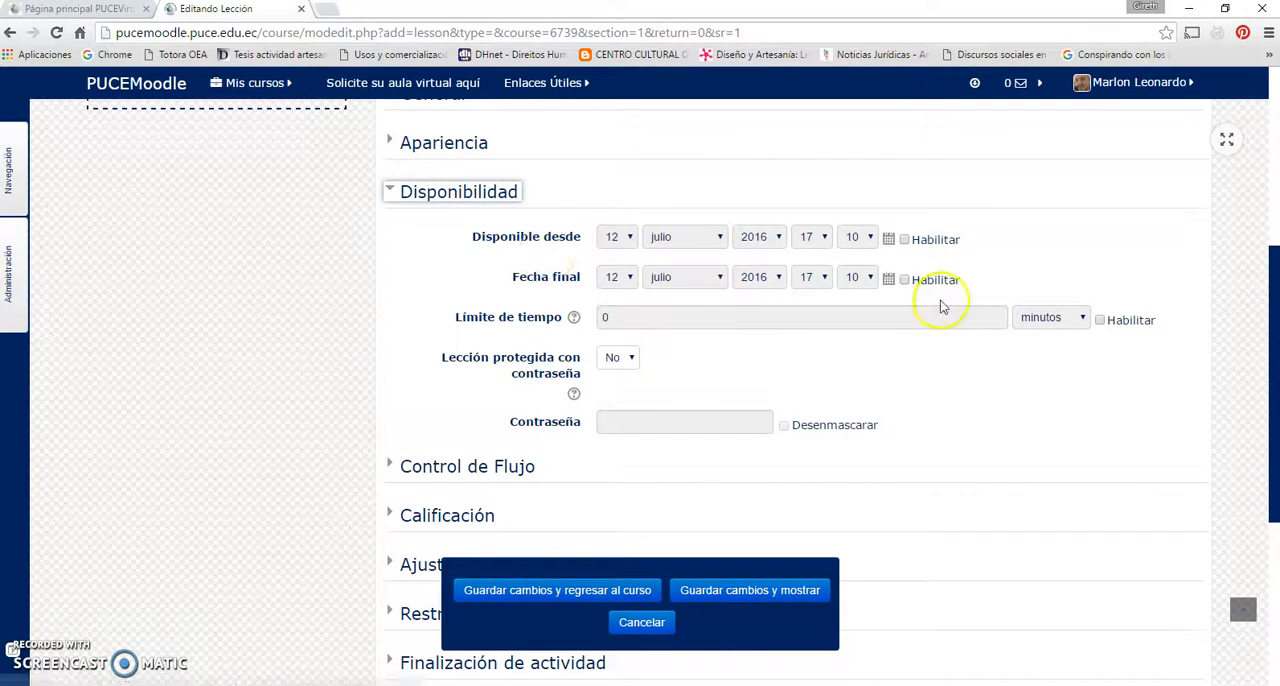
Try enabling the lesson's Límite de tiempo and disable it again
left_click(1101, 322)
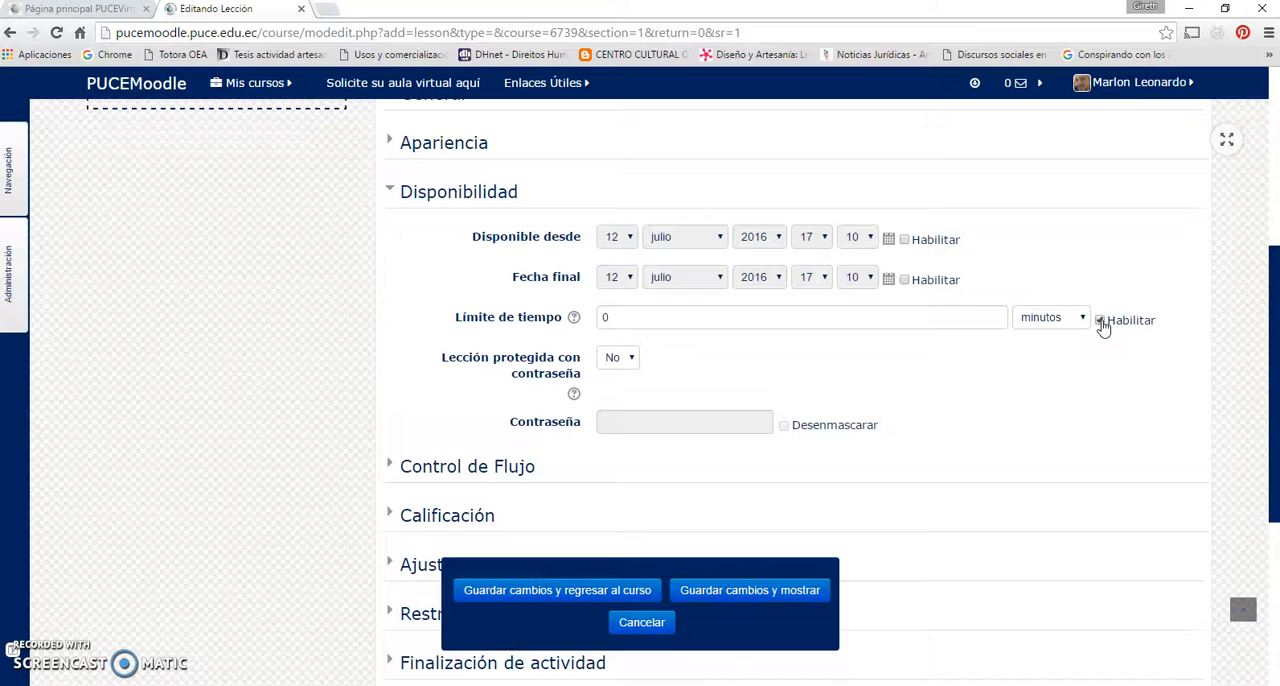
left_click(1101, 322)
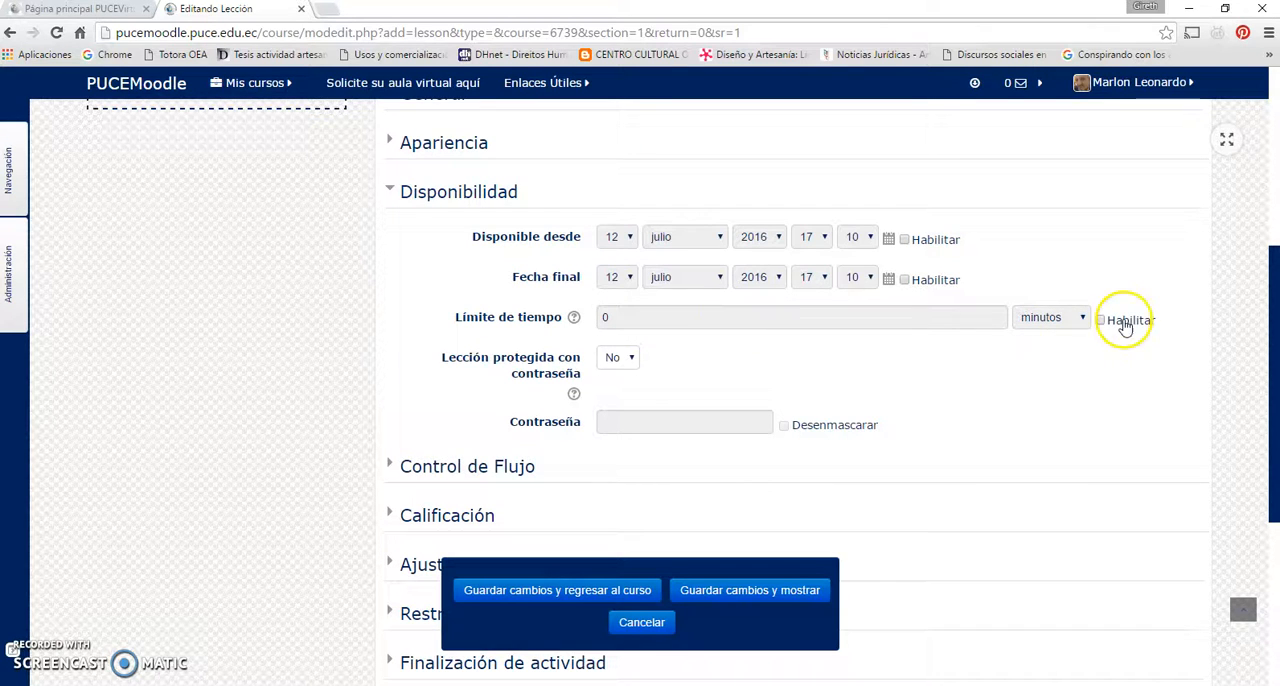
left_click(1101, 321)
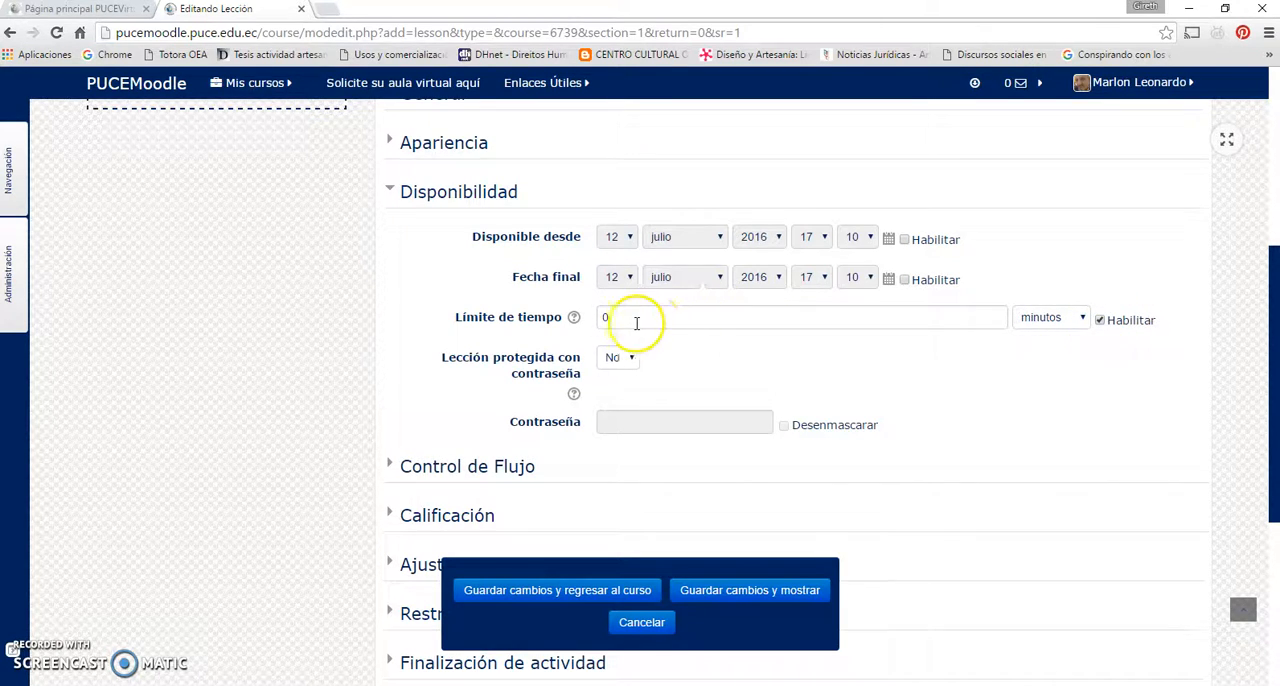
left_click(1100, 322)
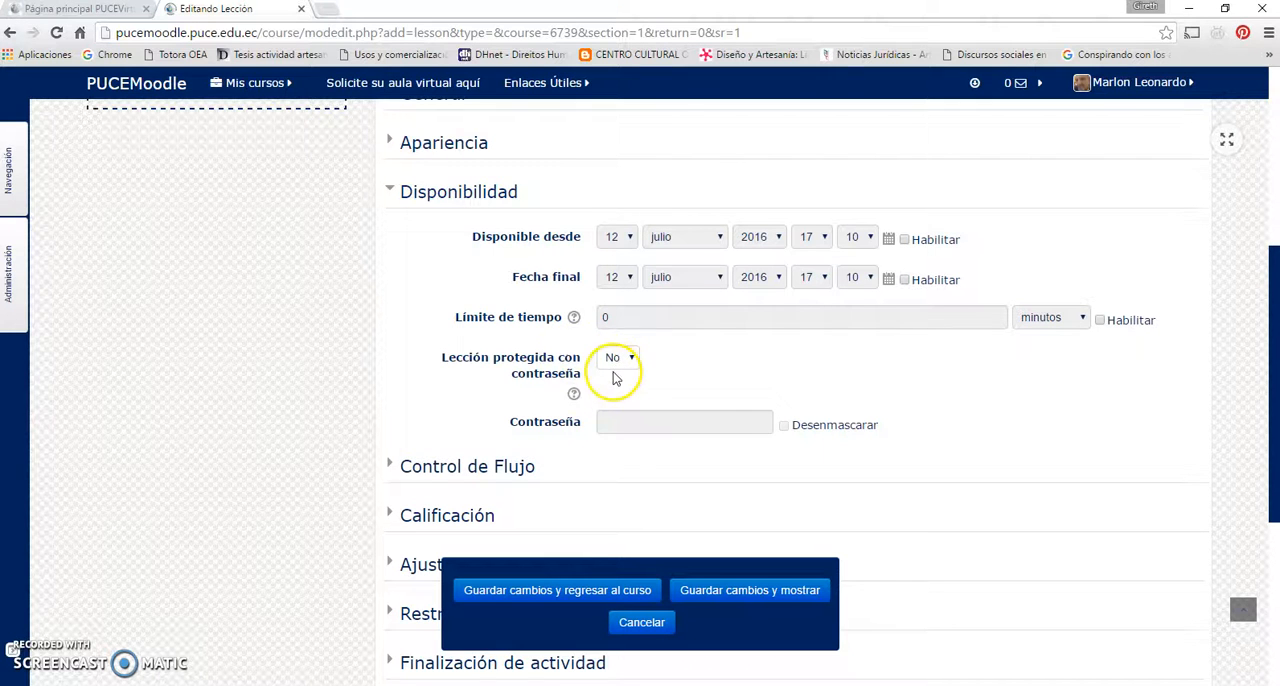
Collapse the Disponibilidad section and expand the Control de Flujo section
left_click(474, 190)
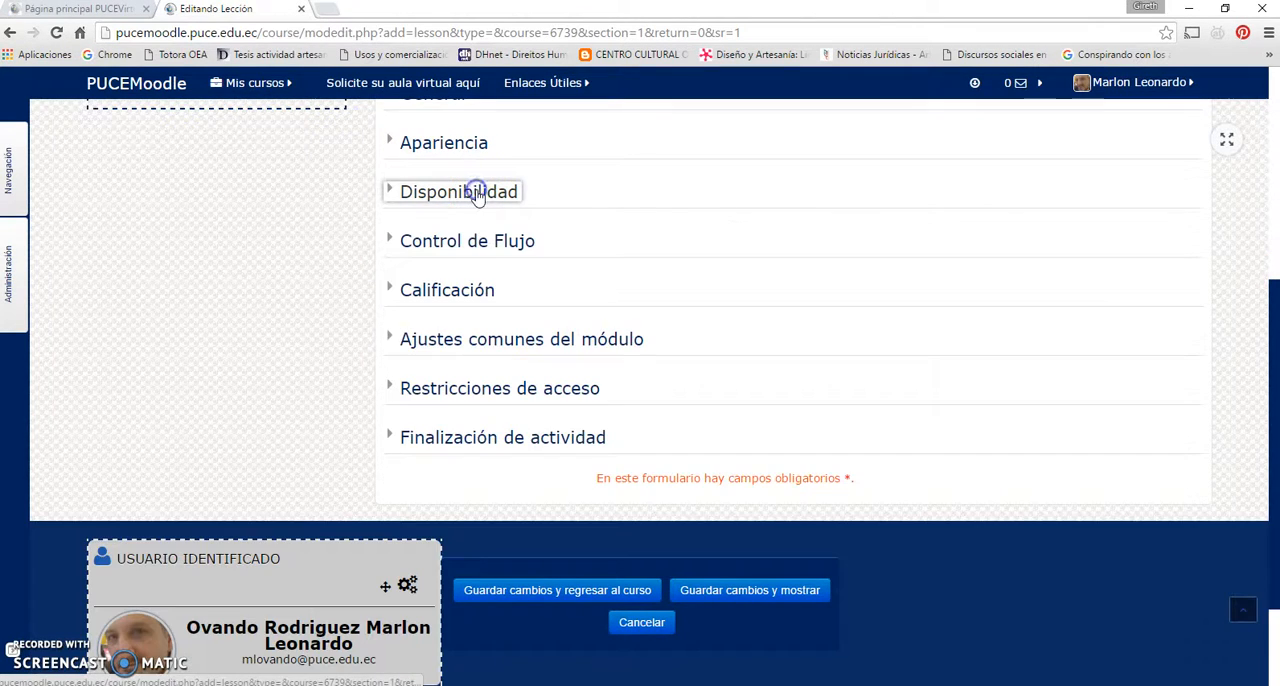
left_click(479, 243)
scroll(731, 314, "down", 2)
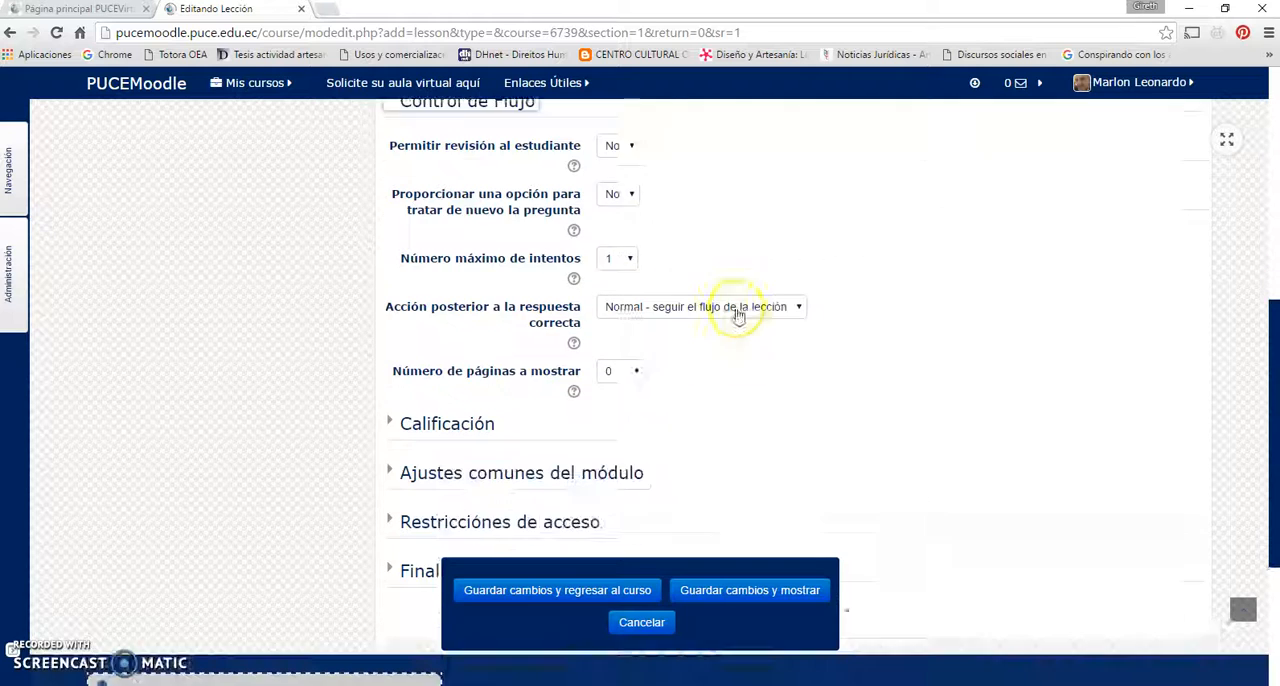
scroll(737, 311, "up", 1)
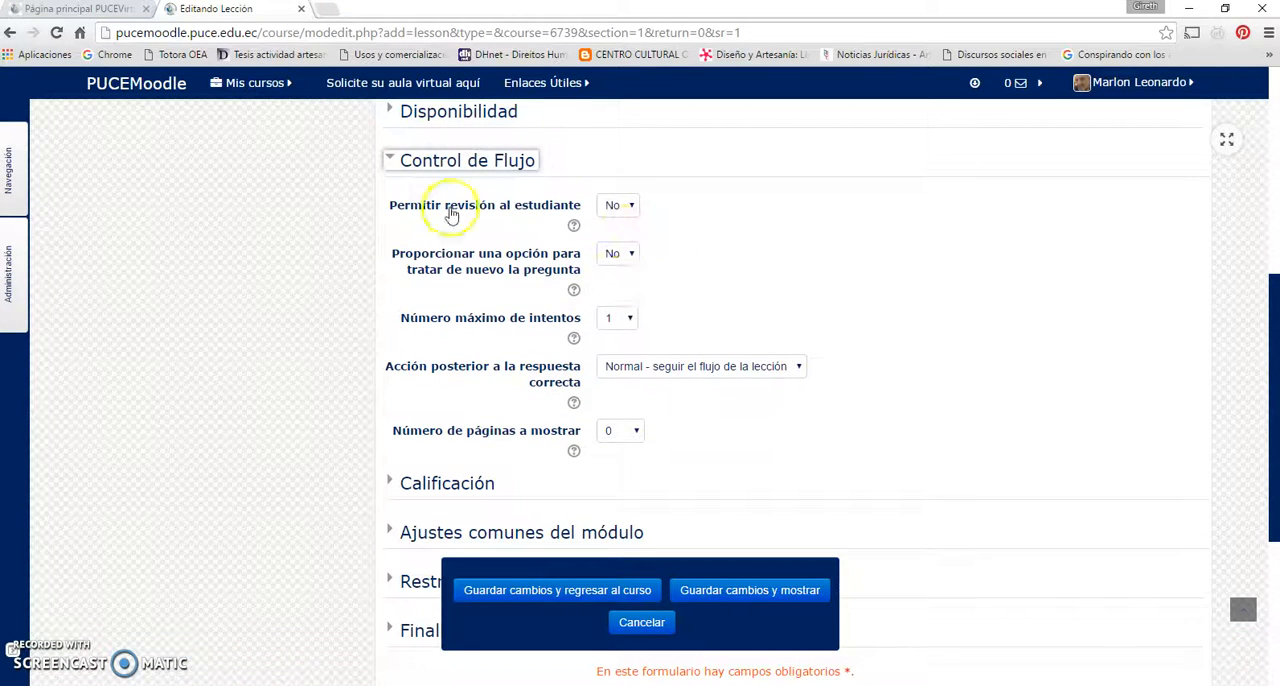
Set both Permitir revisión al estudiante and Proporcionar una opción para tratar de nuevo la pregunta to Sí
left_click(632, 208)
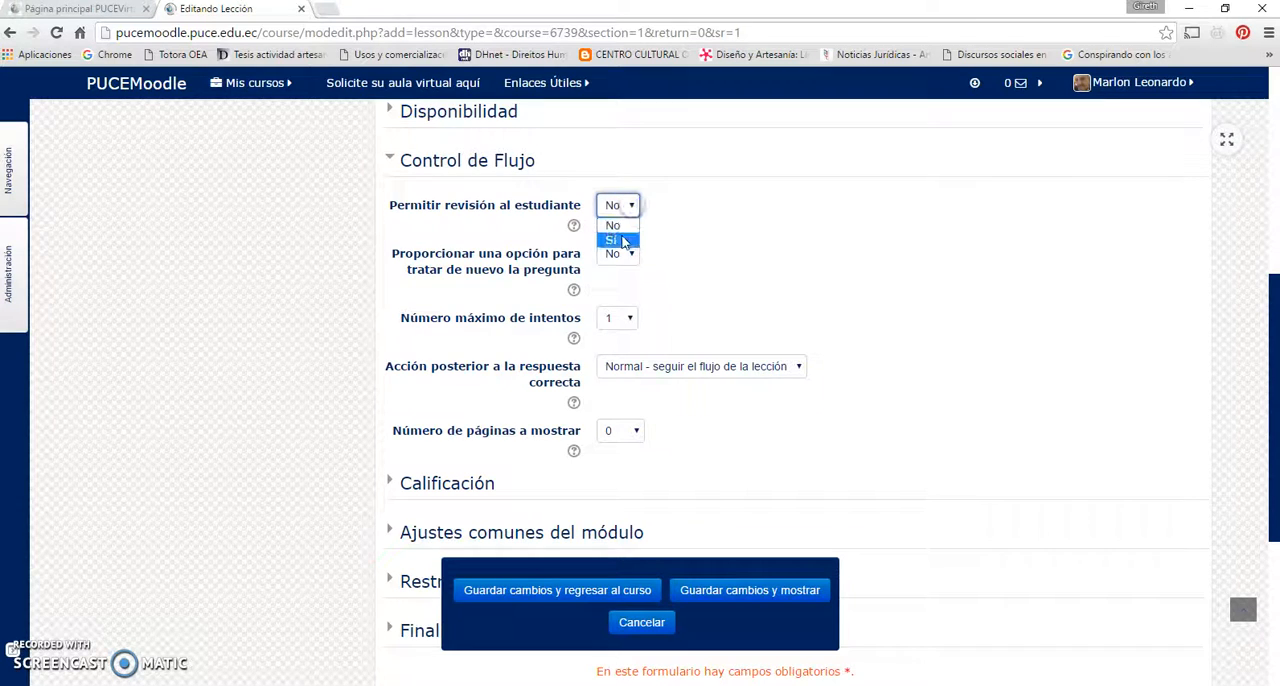
left_click(617, 240)
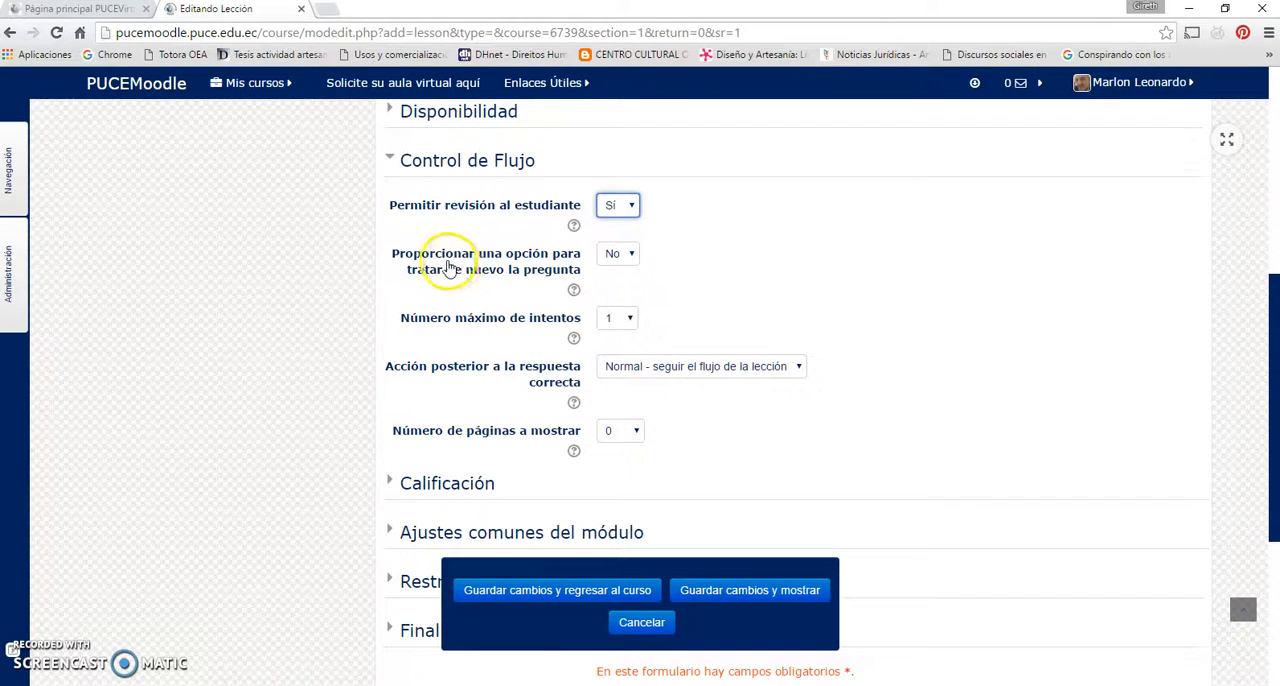
left_click(631, 256)
left_click(624, 288)
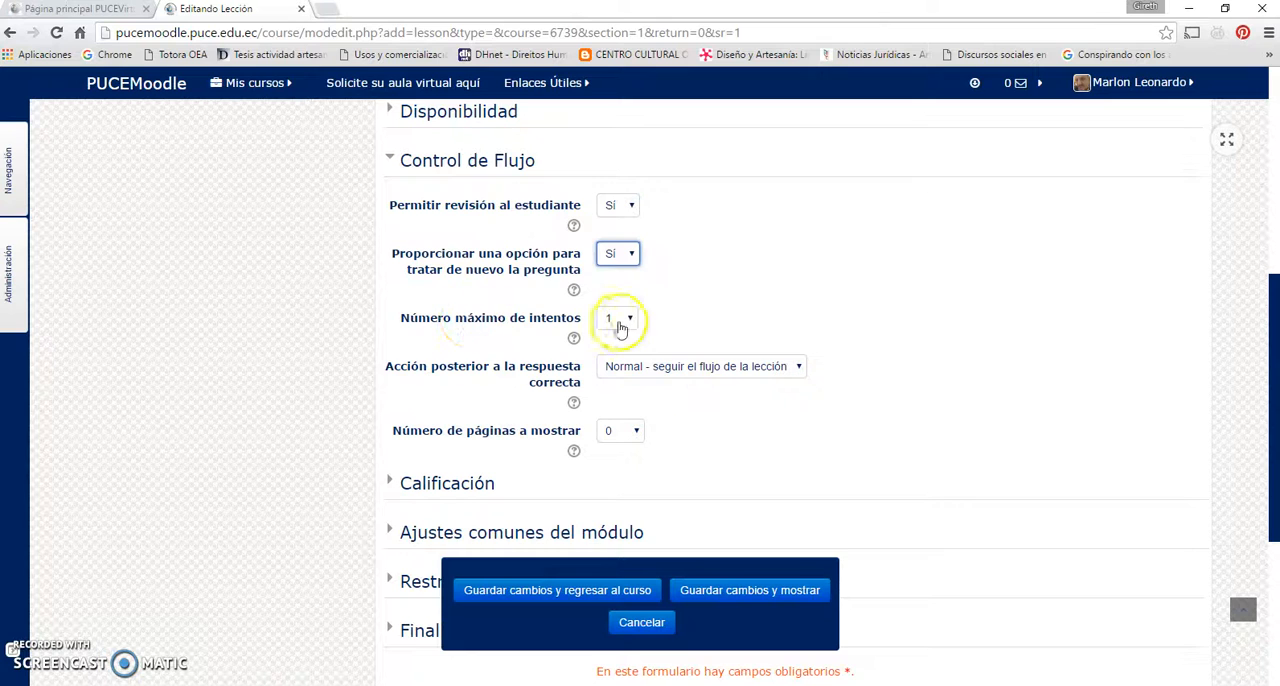
Read the help on Número máximo de intentos, check its available values and look over the remaining Control de Flujo options
left_click(573, 338)
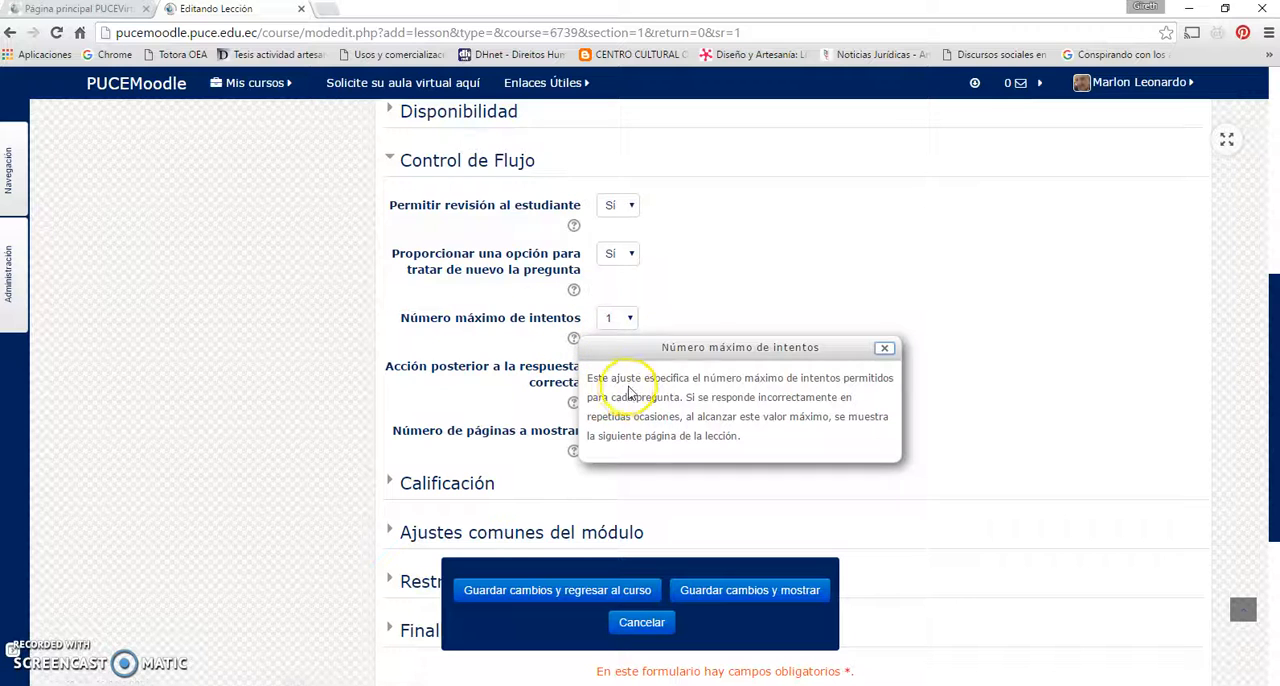
left_click(628, 318)
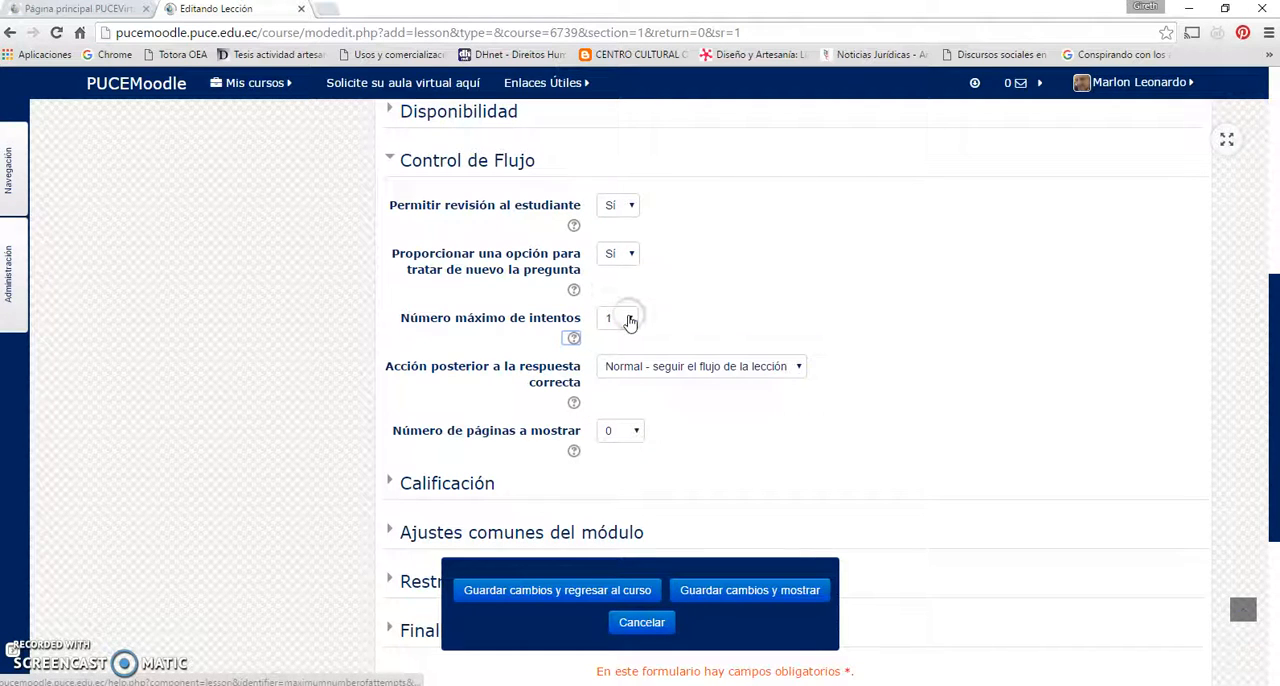
left_click(628, 318)
left_click(628, 318)
scroll(694, 300, "down", 1)
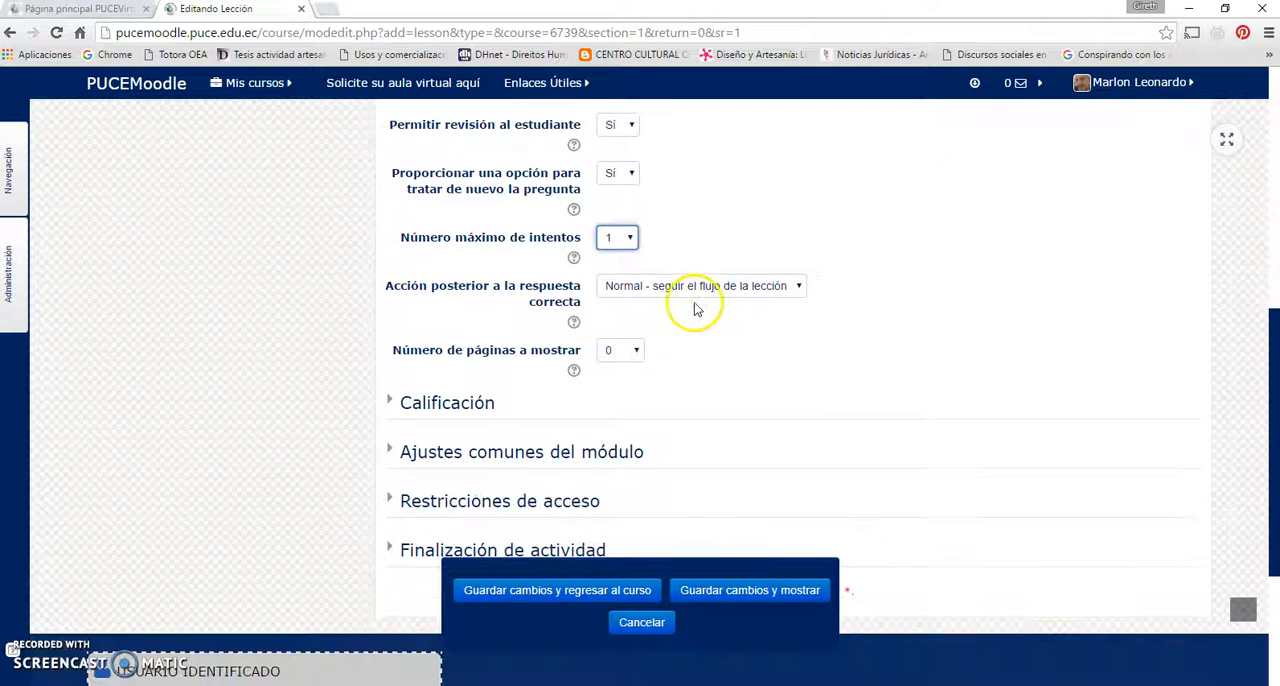
scroll(686, 240, "up", 1)
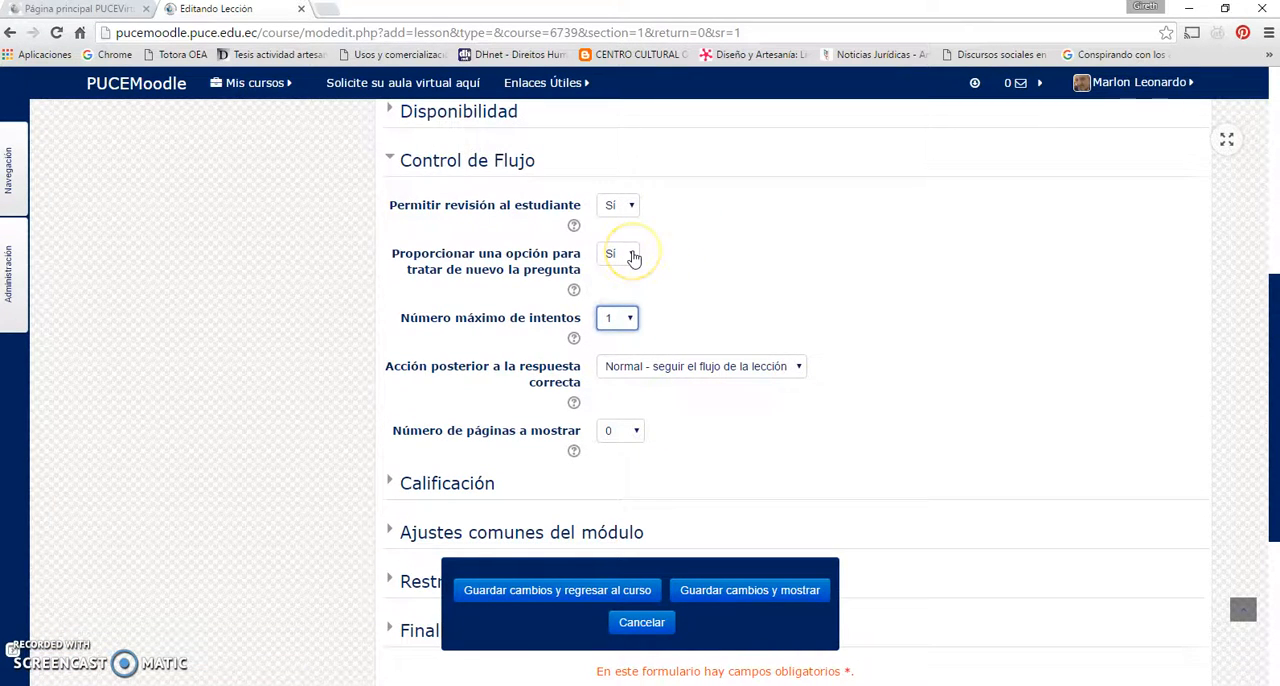
scroll(645, 275, "down", 2)
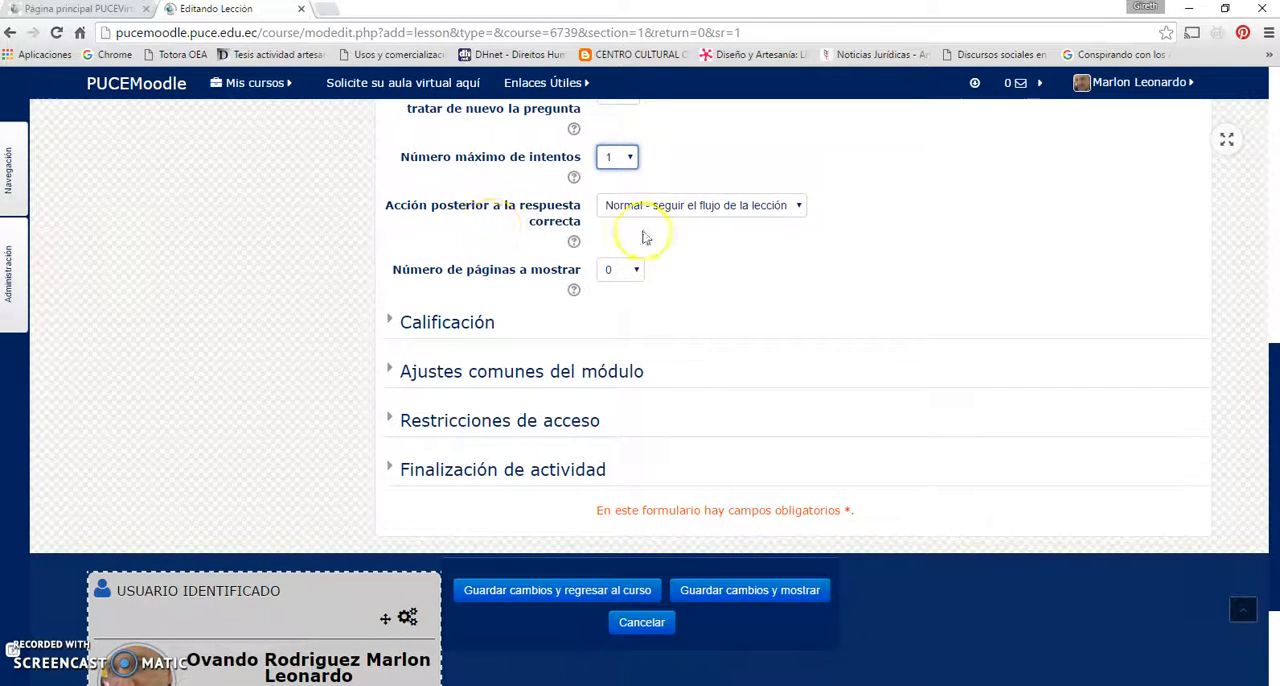
scroll(523, 240, "up", 2)
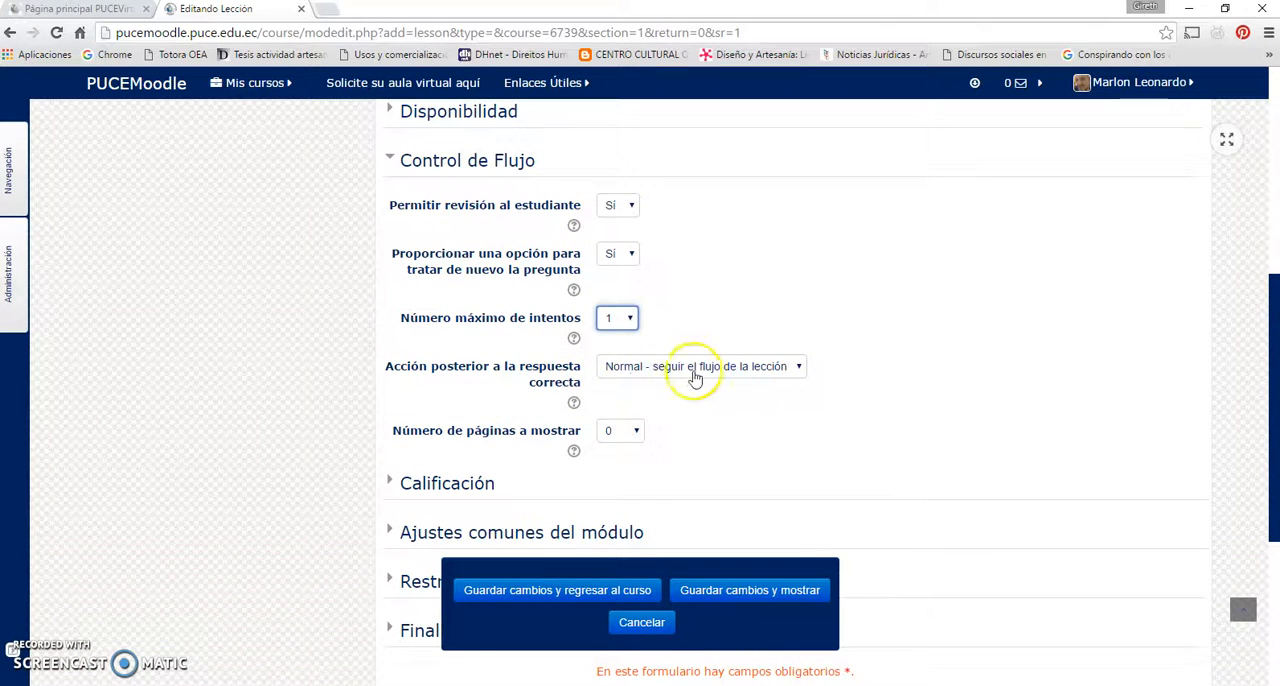
Check the choices for Acción posterior a la respuesta correcta and keep Normal - seguir el flujo de la lección
left_click(798, 367)
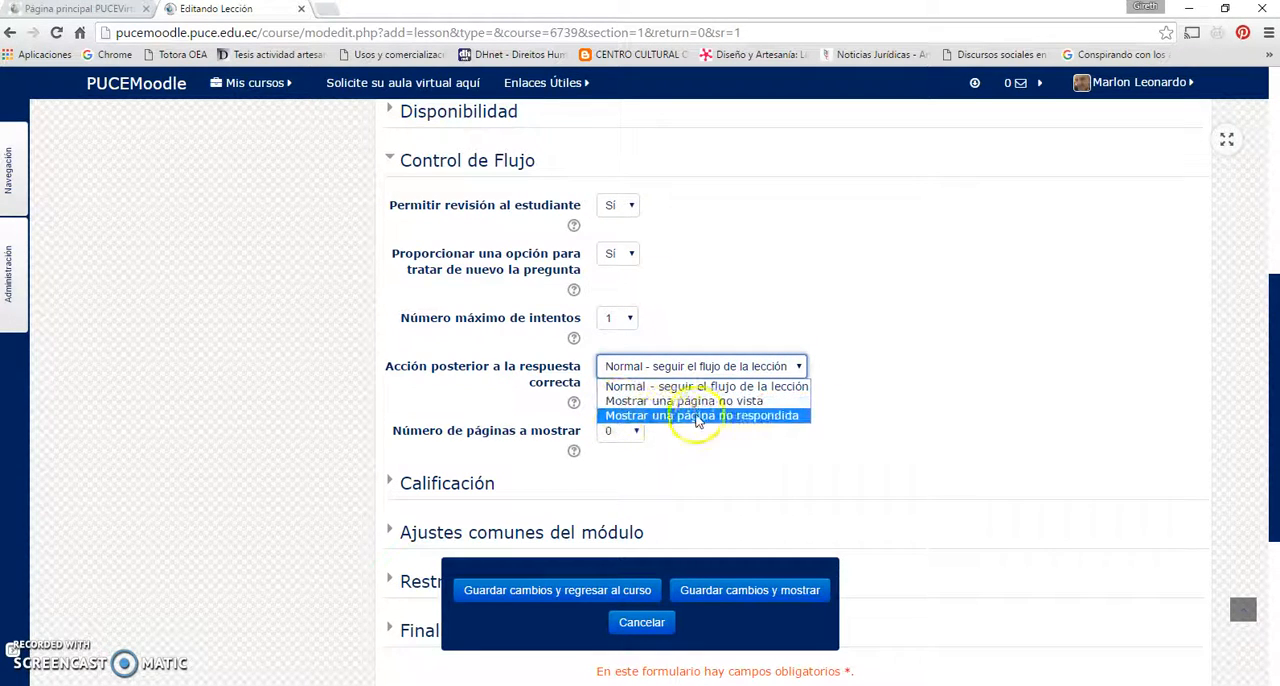
left_click(773, 389)
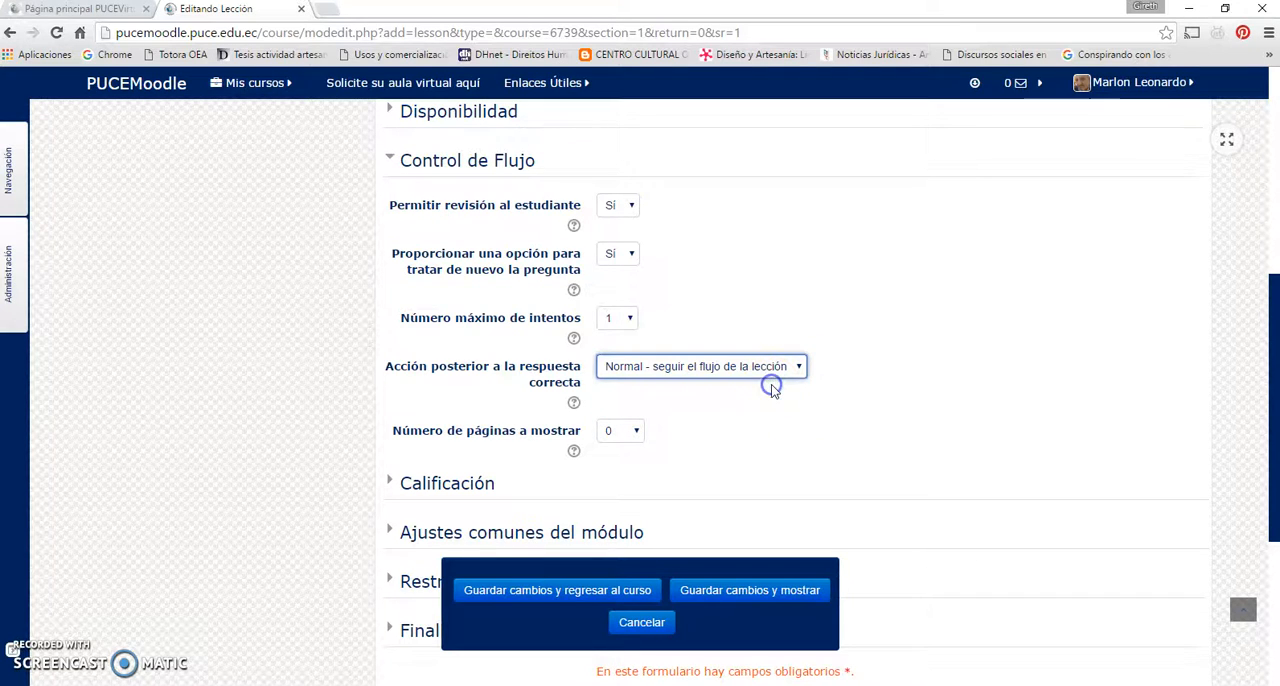
scroll(627, 405, "down", 1)
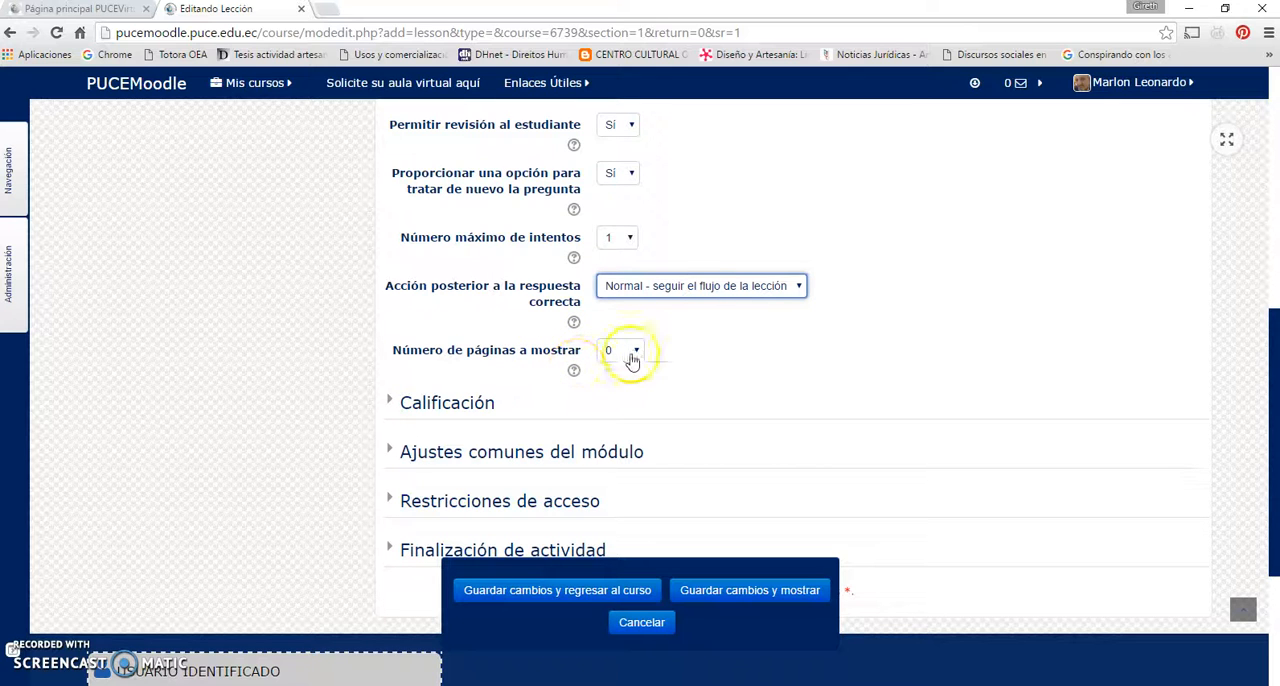
Collapse the Control de Flujo section and expand the Calificación section
scroll(678, 360, "up", 1)
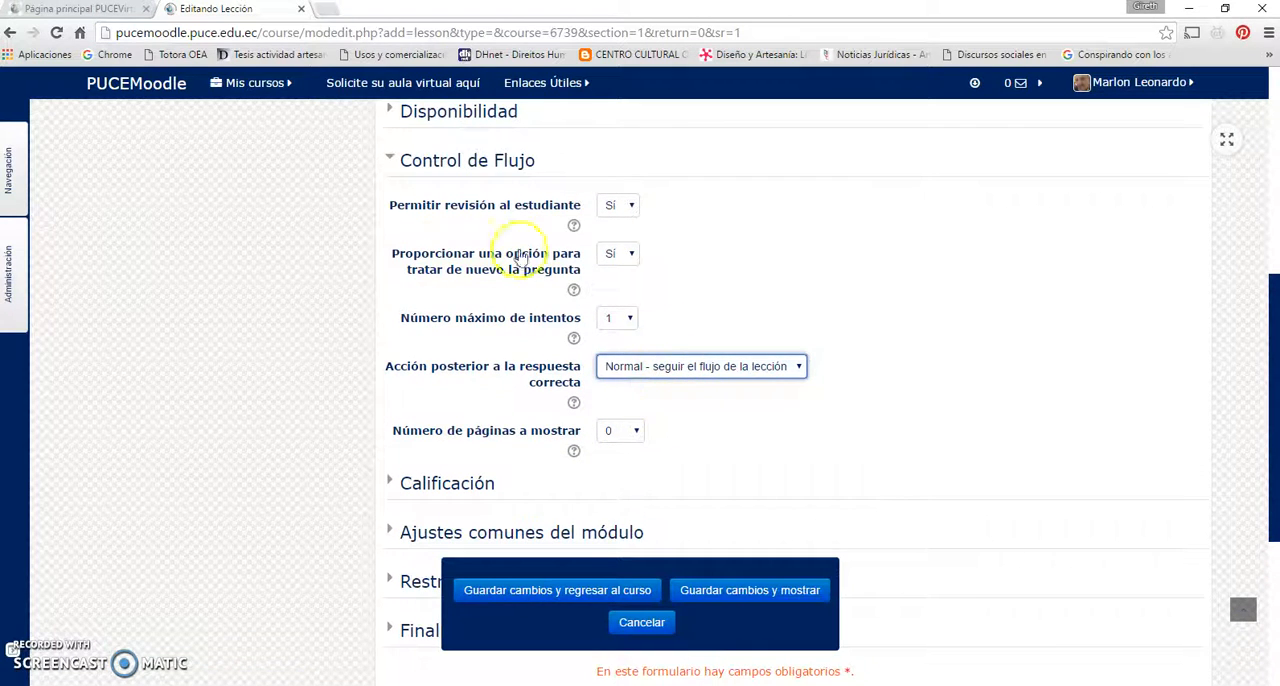
left_click(478, 162)
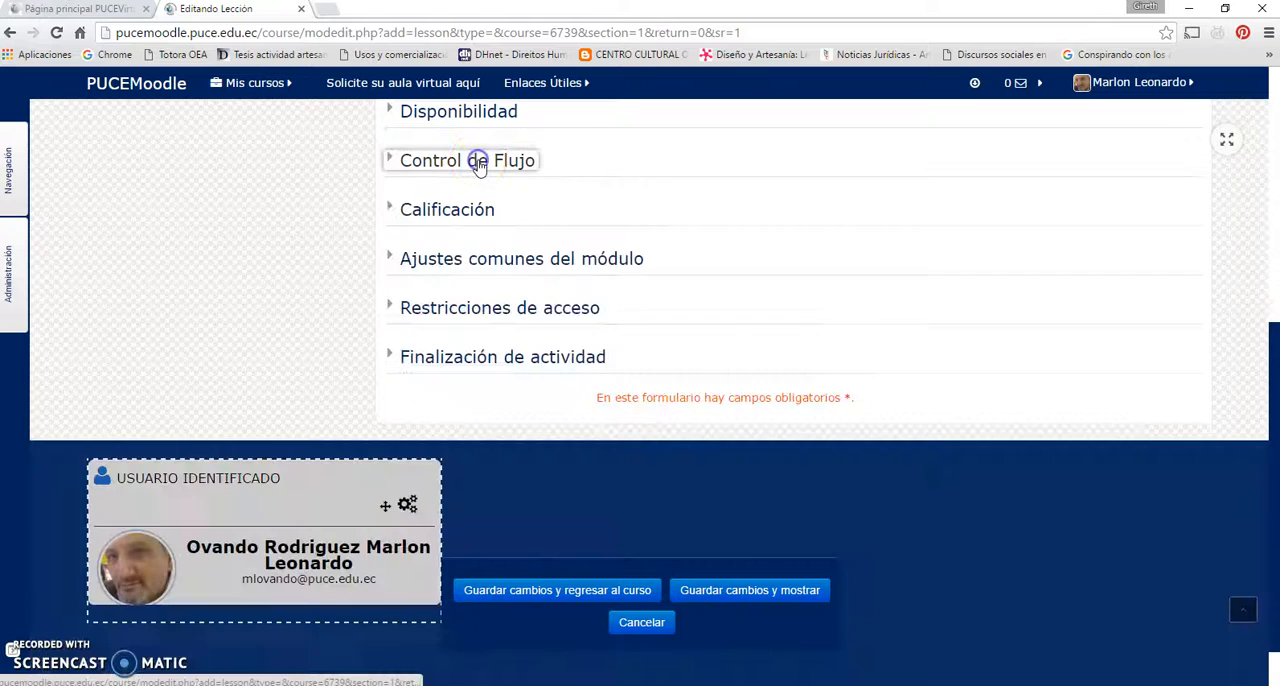
left_click(457, 209)
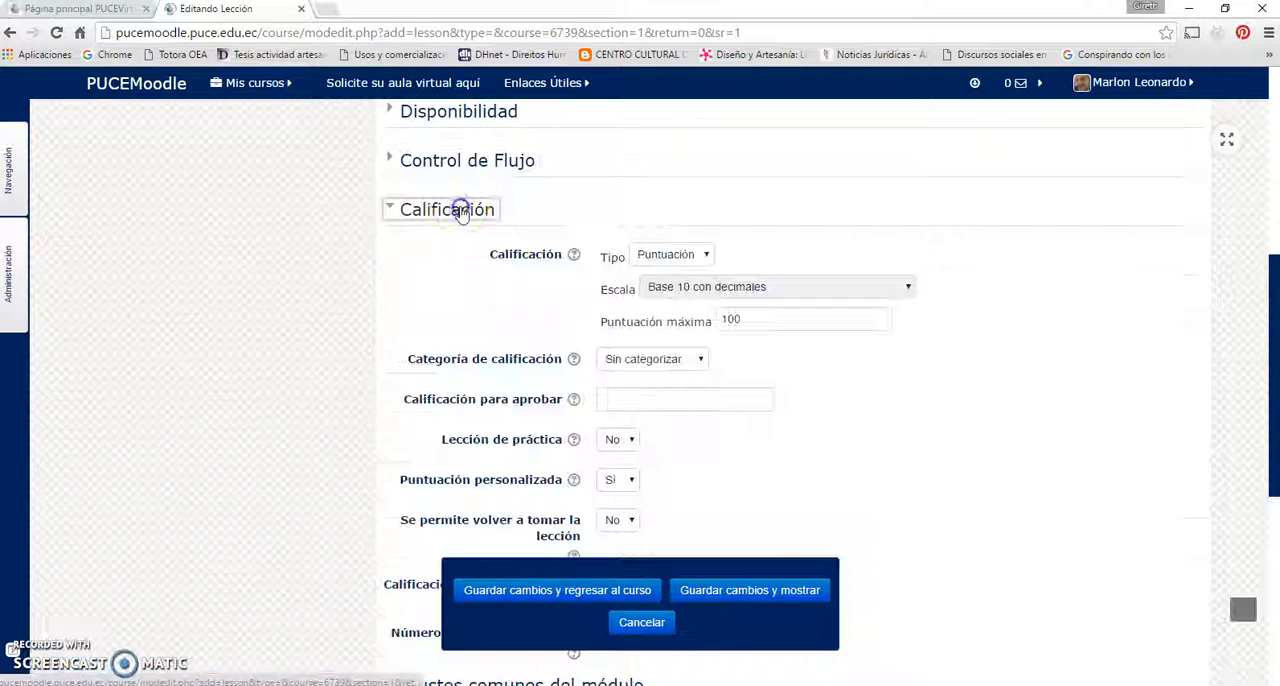
Set the Calificación Tipo to Ninguna and review the other available types
left_click(705, 256)
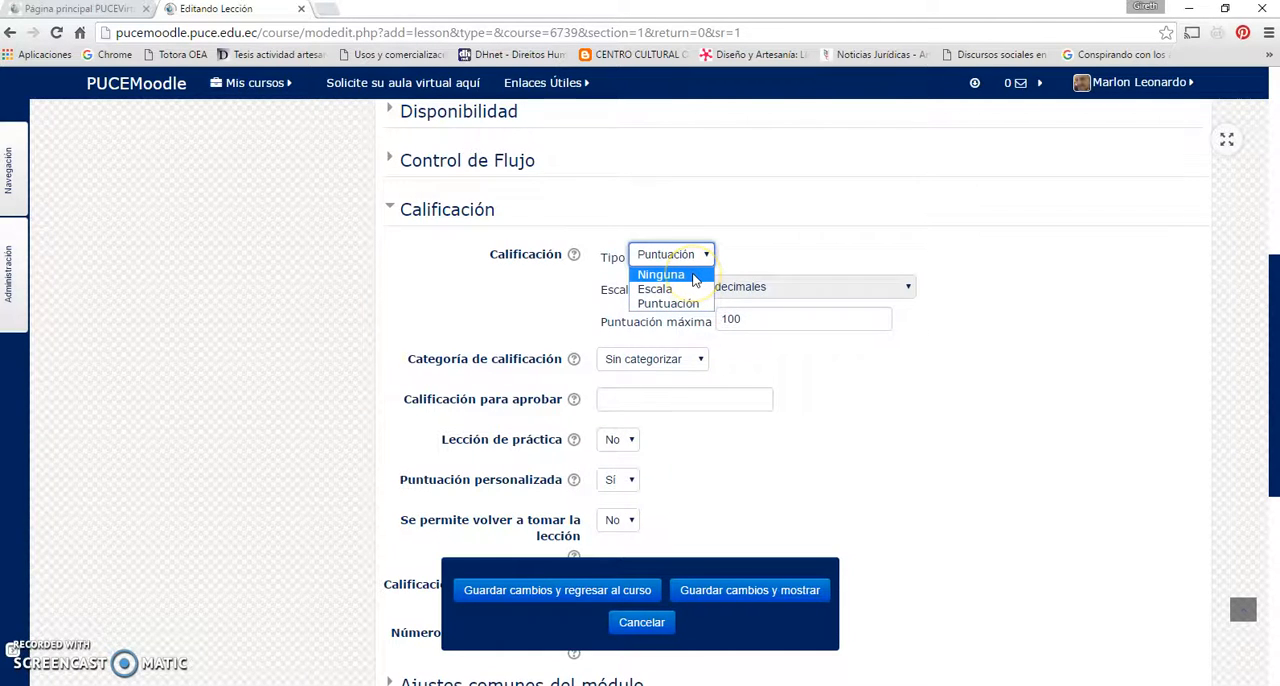
left_click(694, 276)
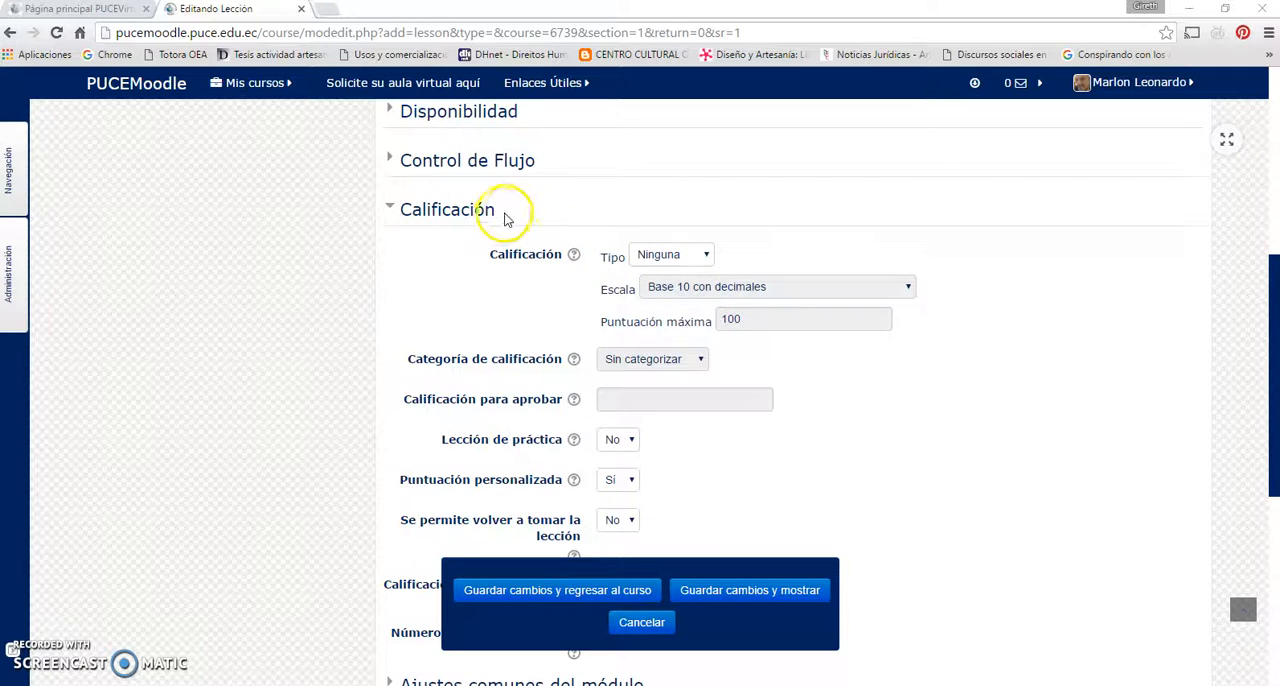
scroll(508, 212, "down", 1)
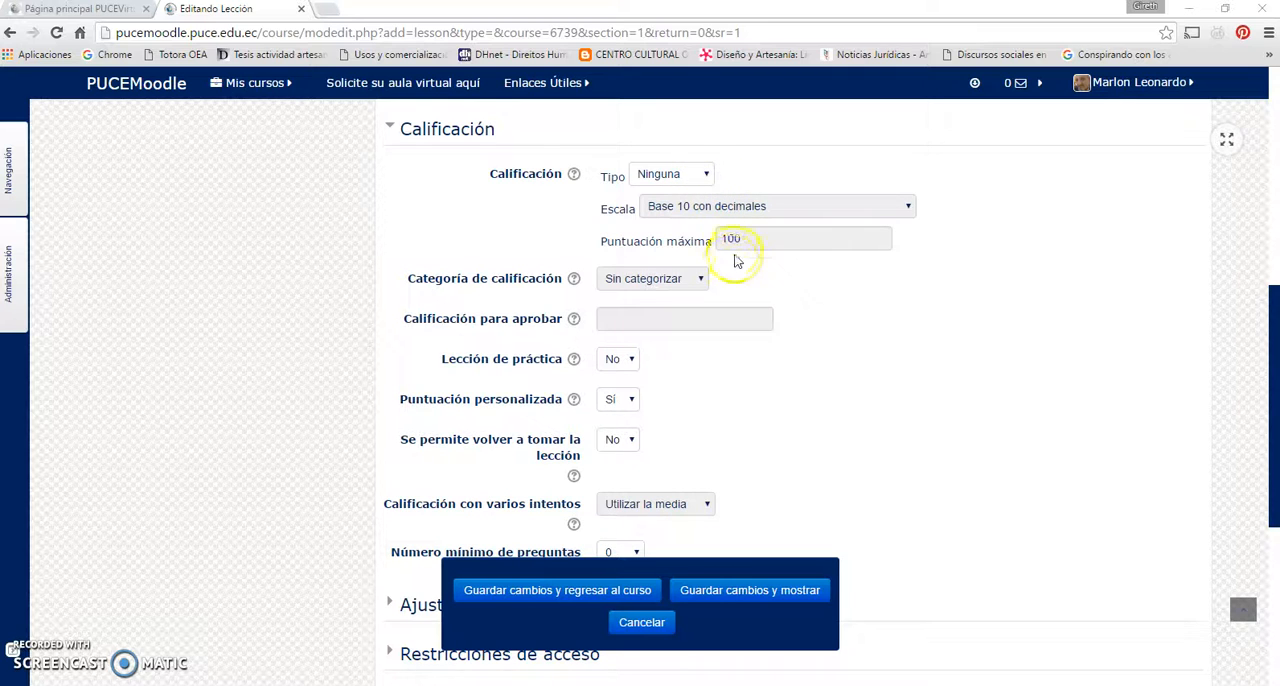
left_click(706, 176)
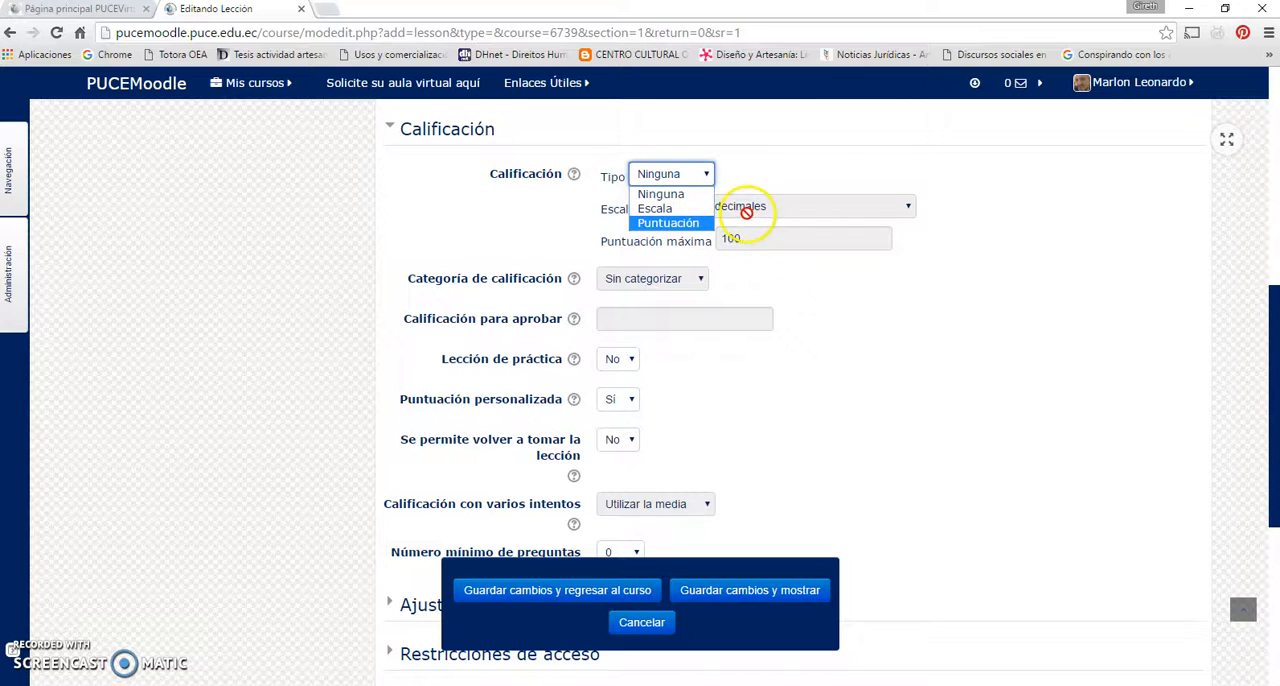
left_click(706, 175)
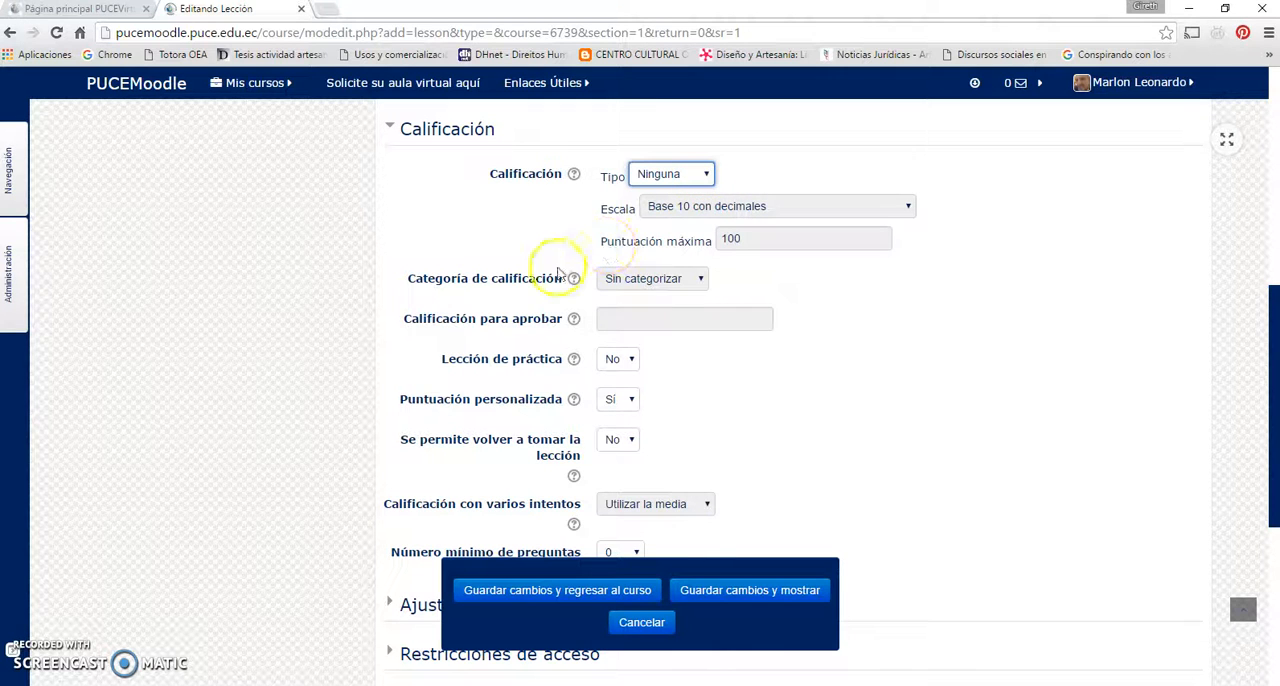
Try the Escala grading type, check the Categoría de calificación choices and return Tipo to Ninguna
left_click(707, 176)
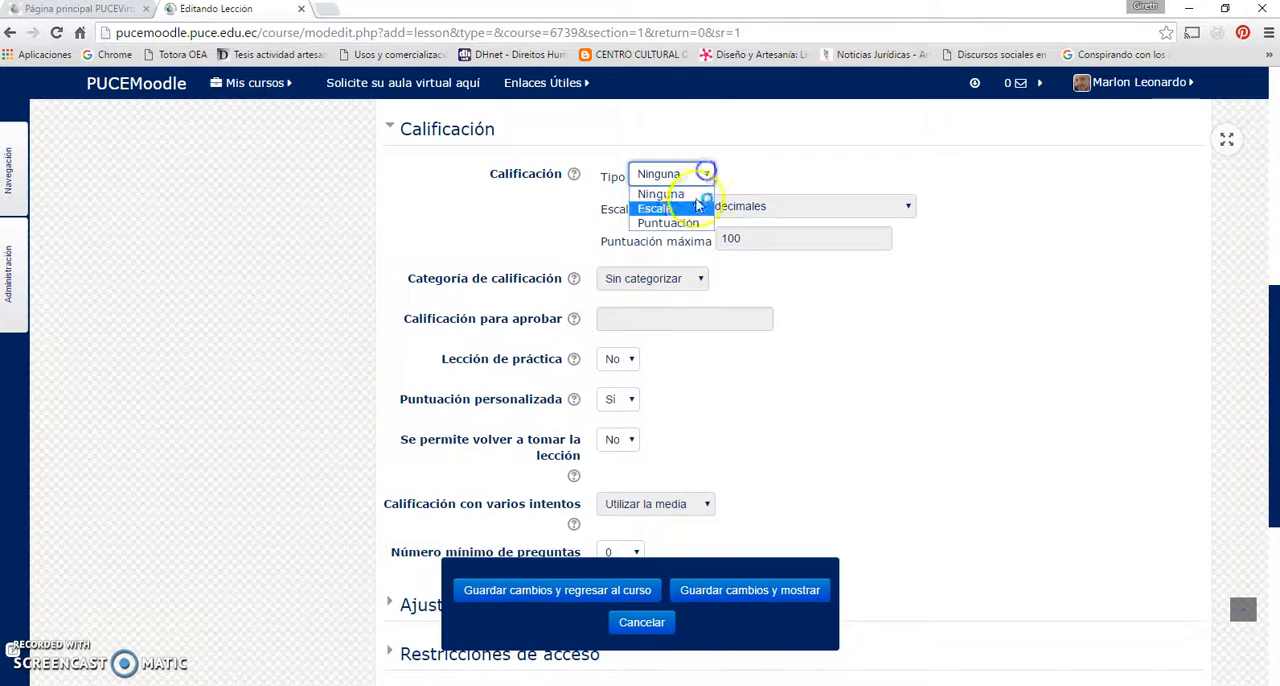
left_click(668, 207)
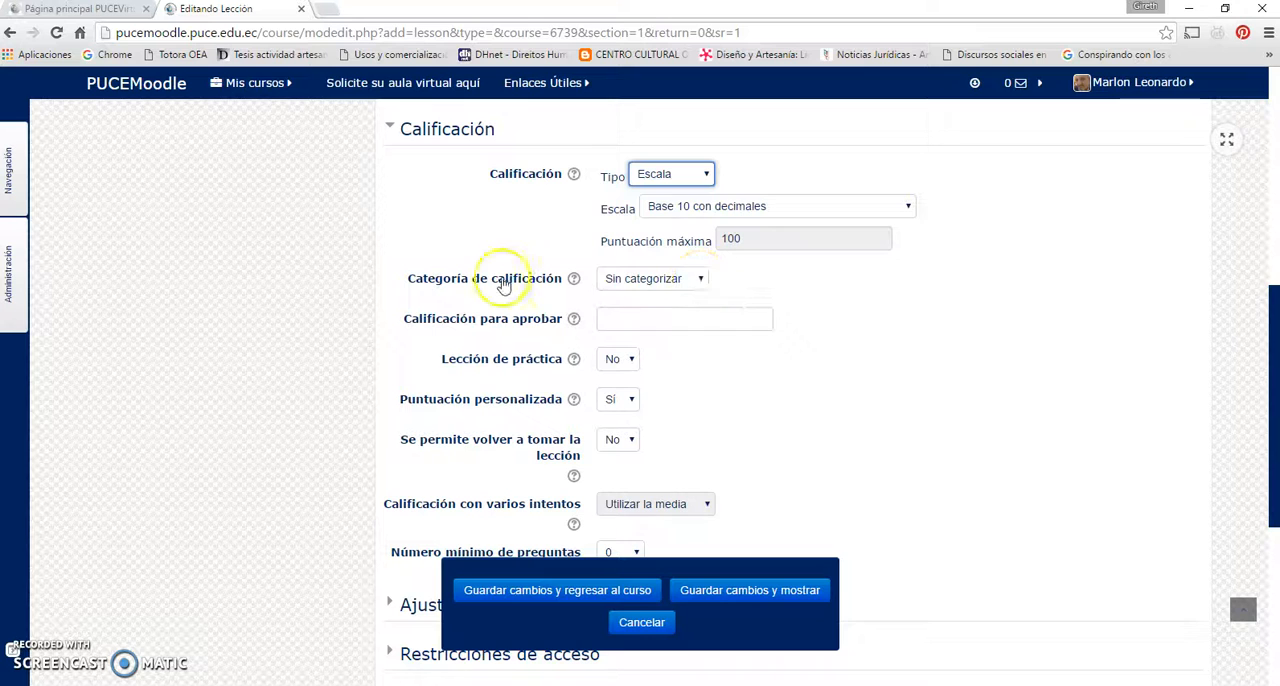
left_click(698, 282)
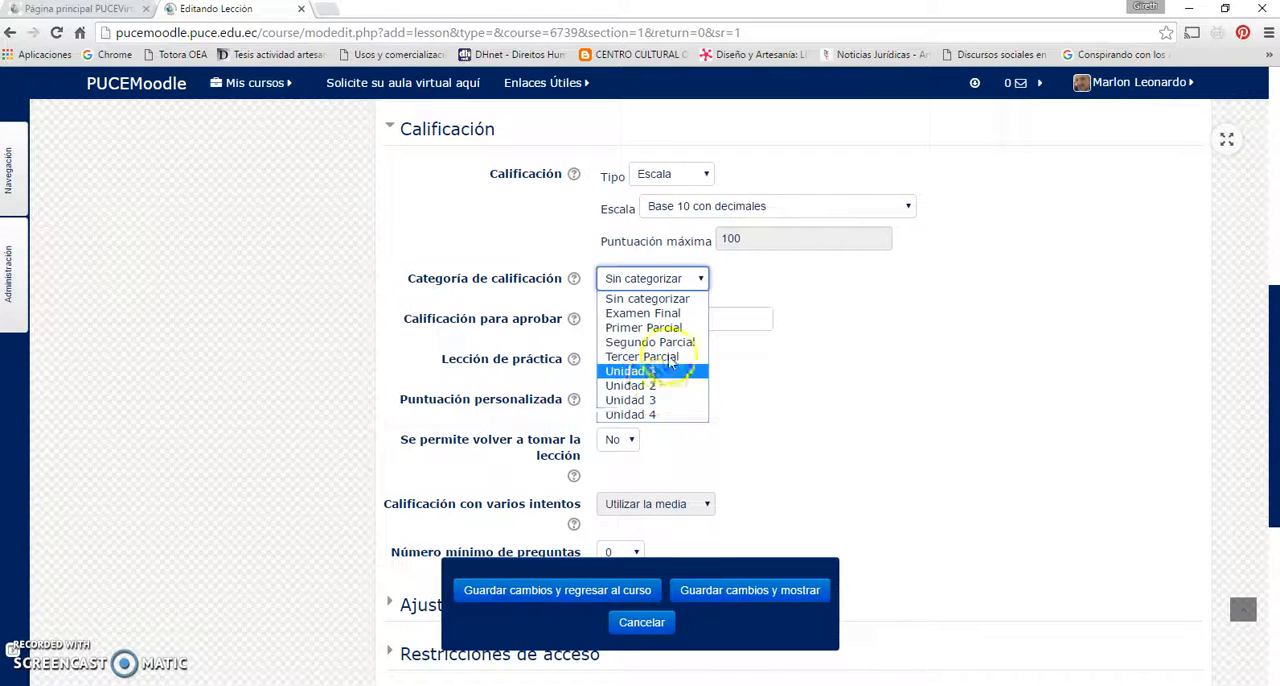
left_click(698, 281)
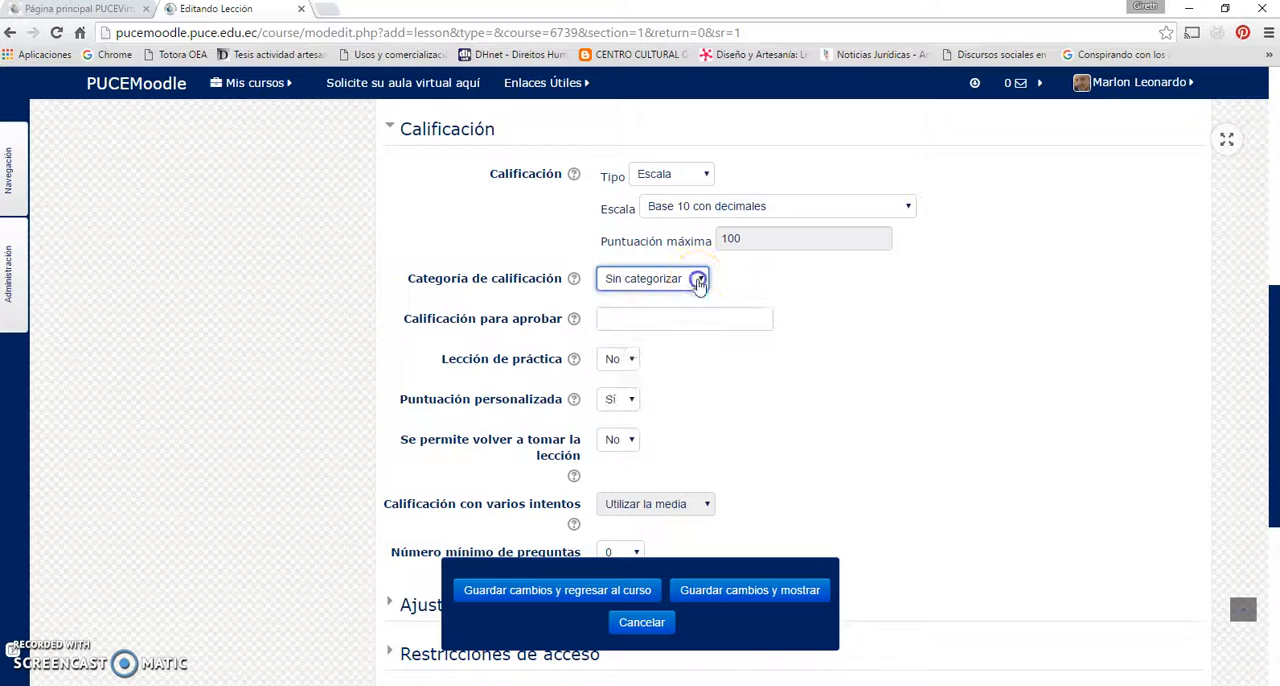
left_click(700, 176)
left_click(703, 191)
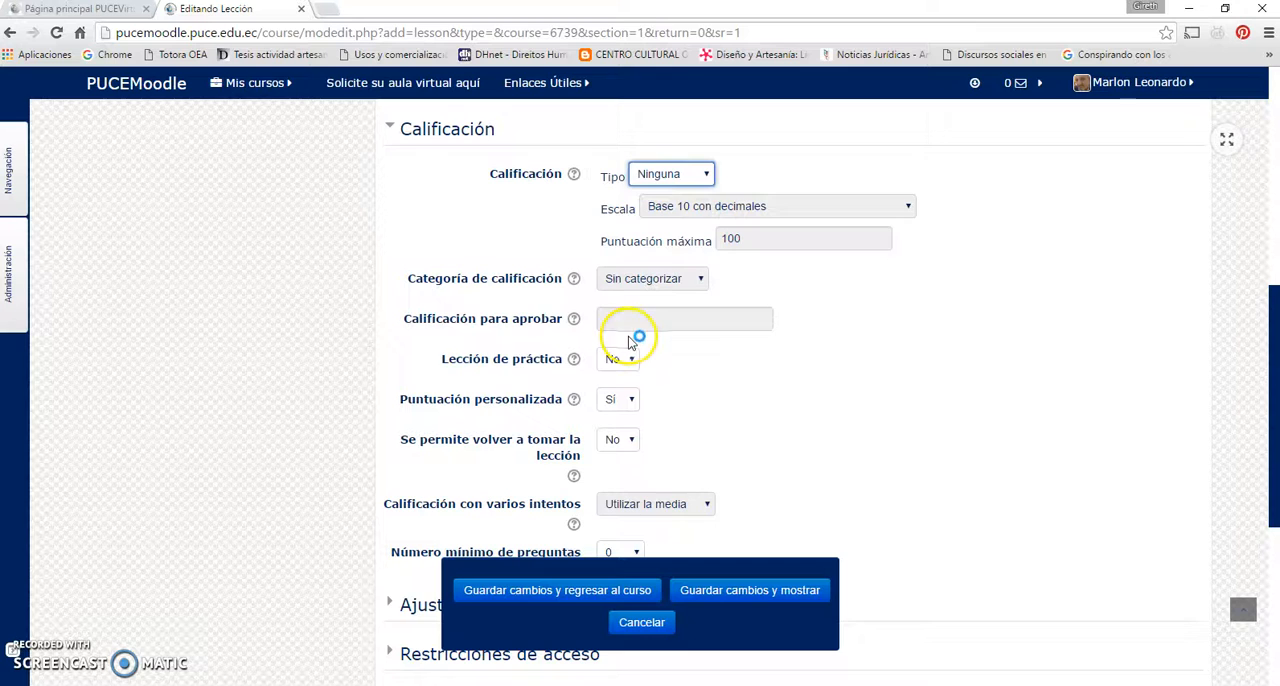
Check the Lección de práctica choices, keeping No, and look over the remaining Calificación options
scroll(623, 330, "down", 1)
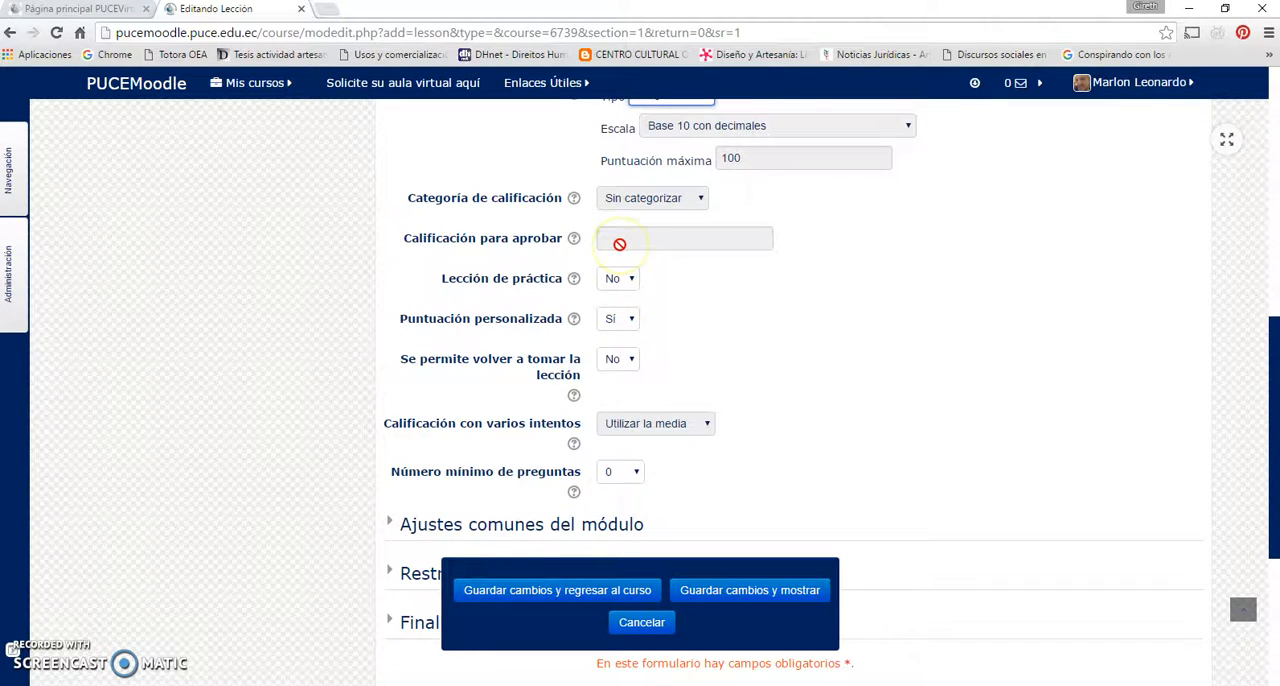
scroll(640, 235, "down", 1)
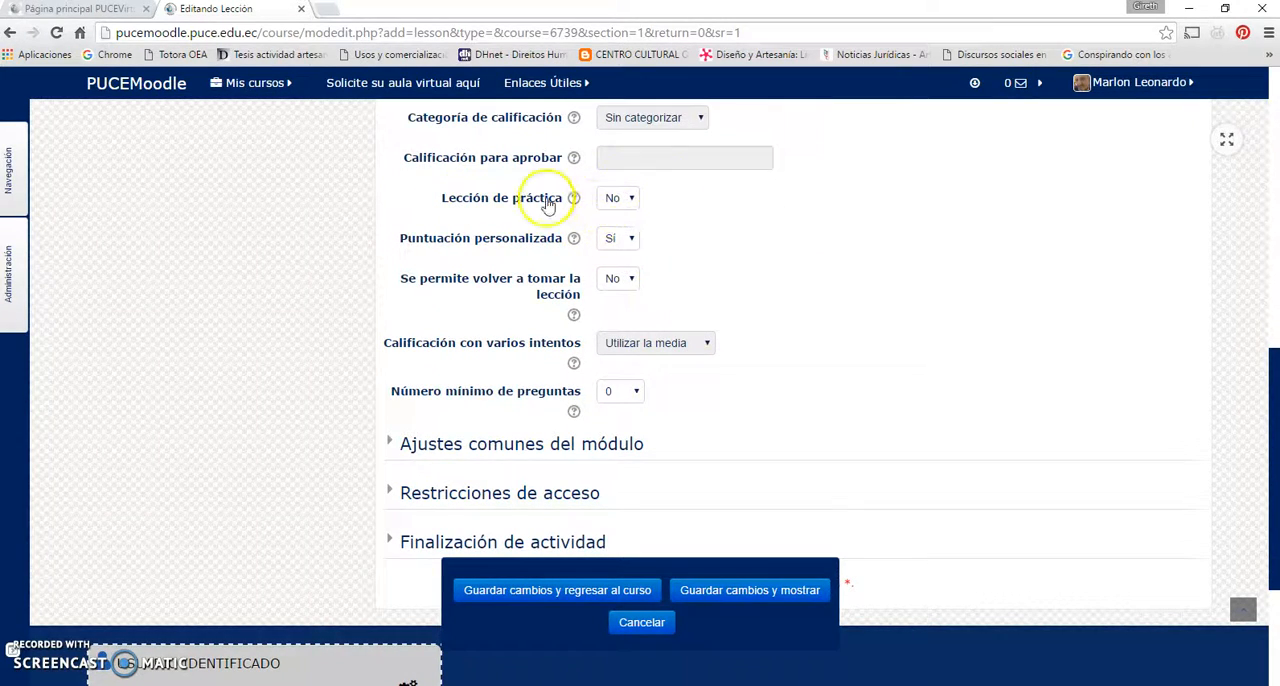
left_click(634, 200)
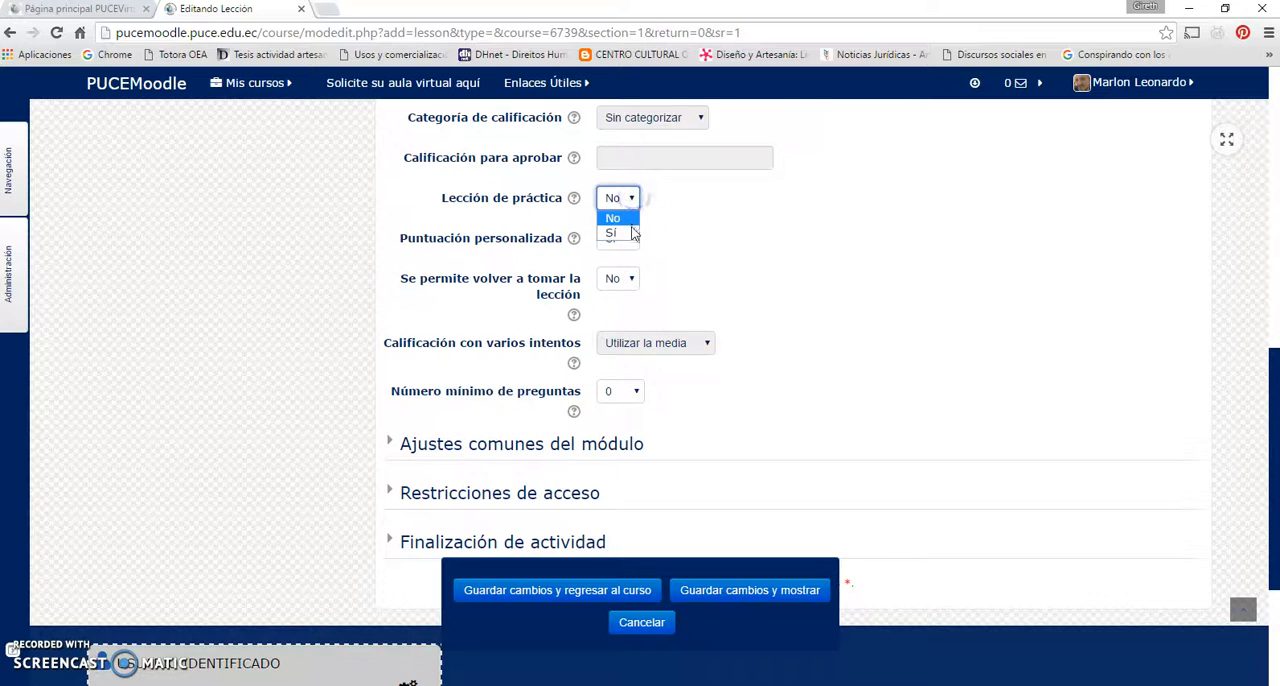
left_click(632, 199)
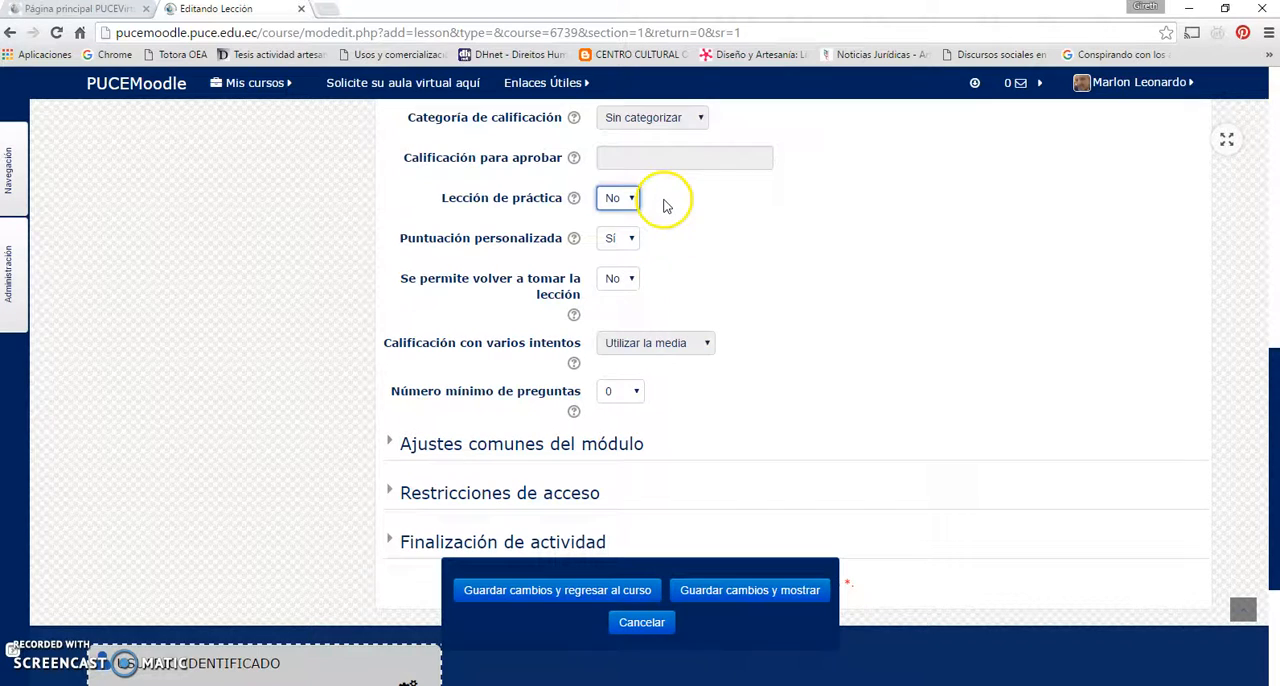
scroll(665, 199, "down", 1)
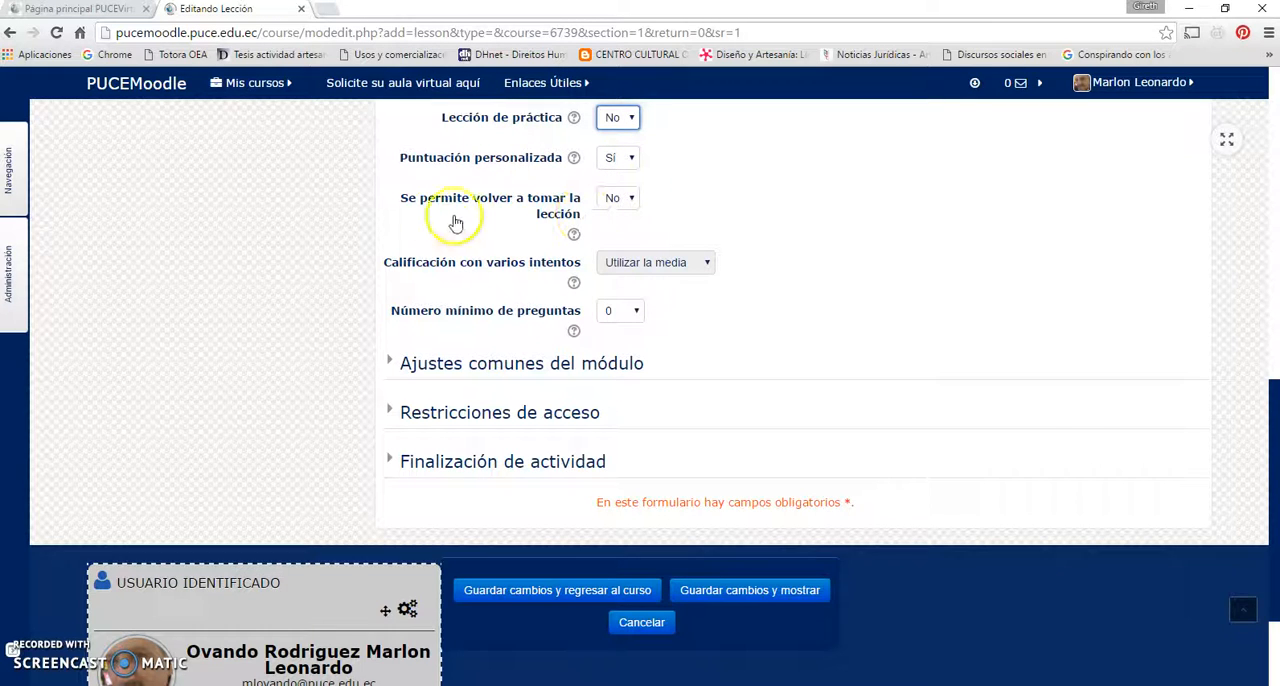
Check the Se permite volver a tomar la lección setting and read its help
left_click(630, 202)
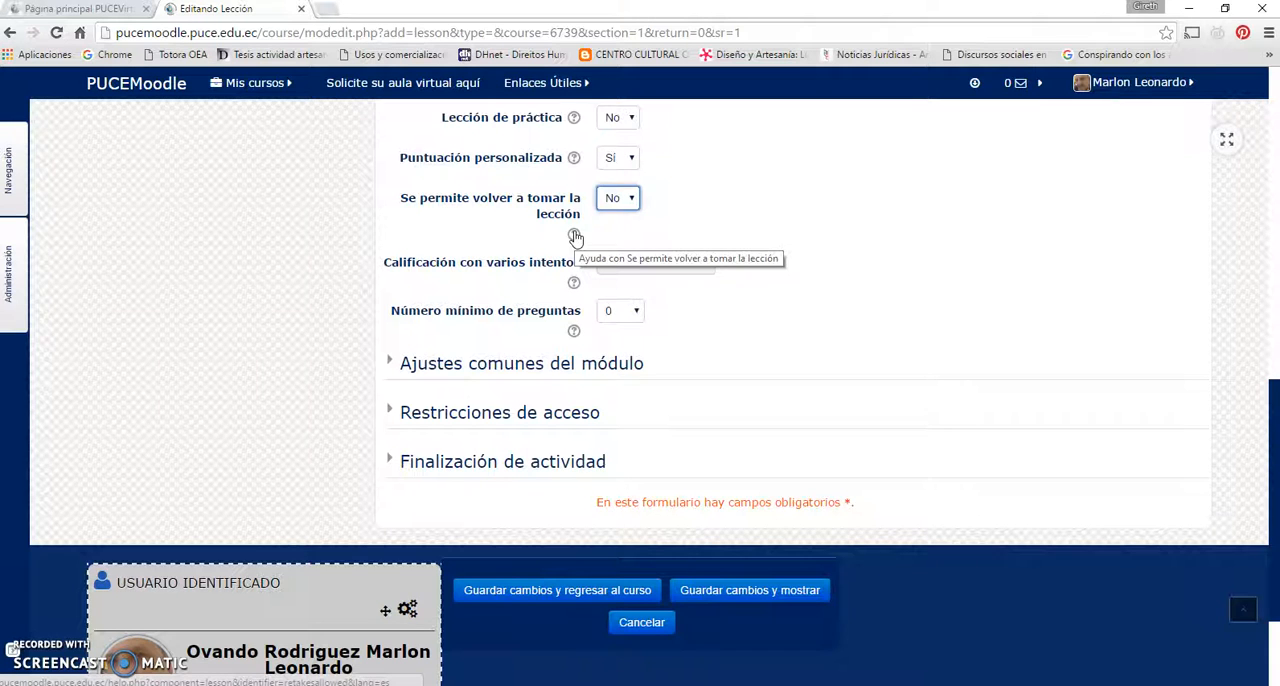
left_click(575, 236)
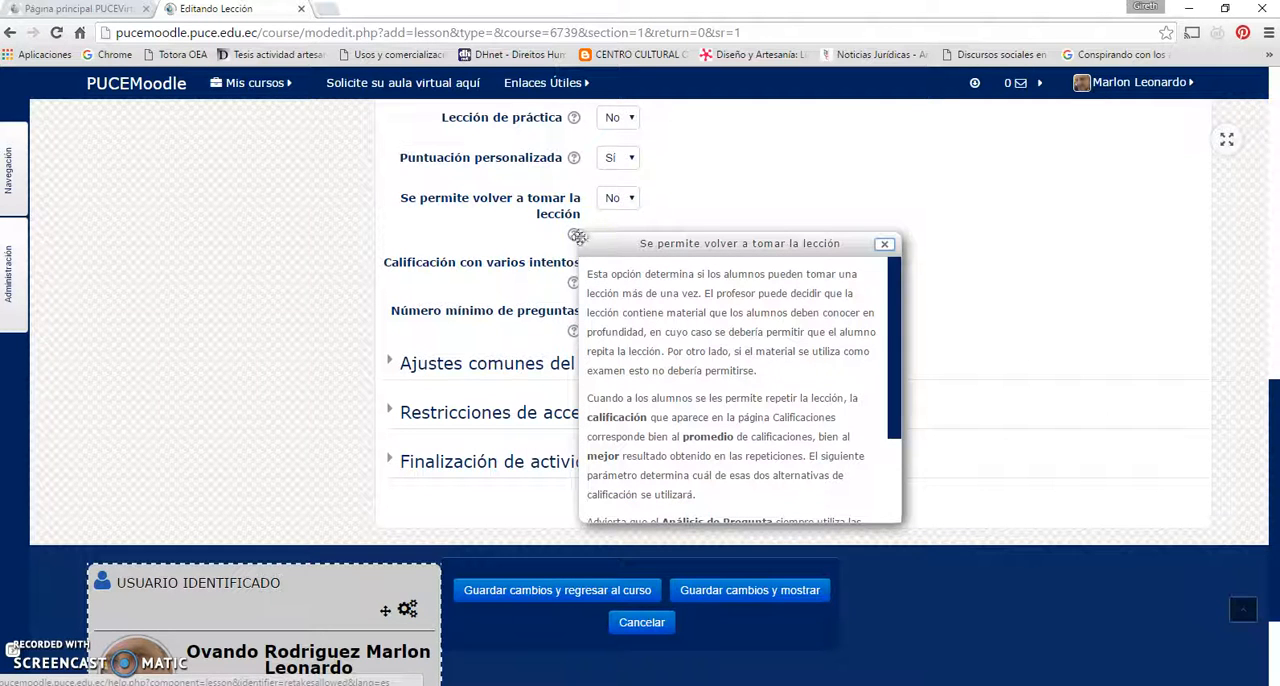
left_click(677, 223)
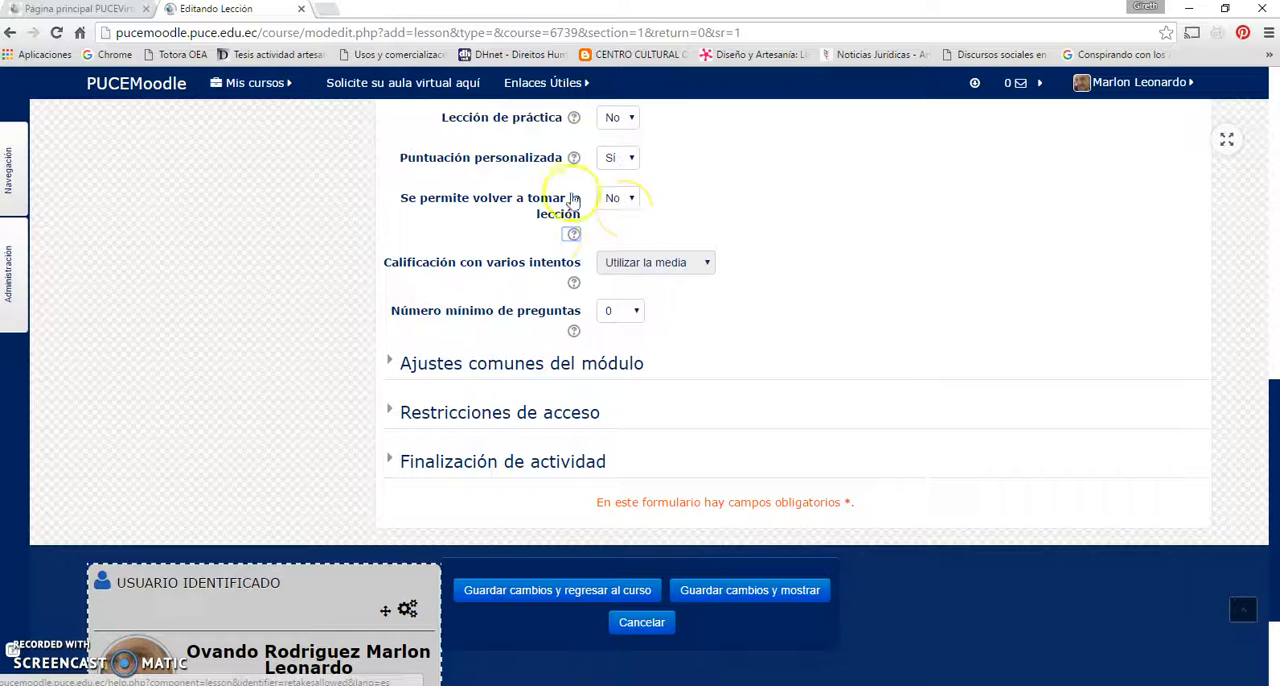
left_click(575, 237)
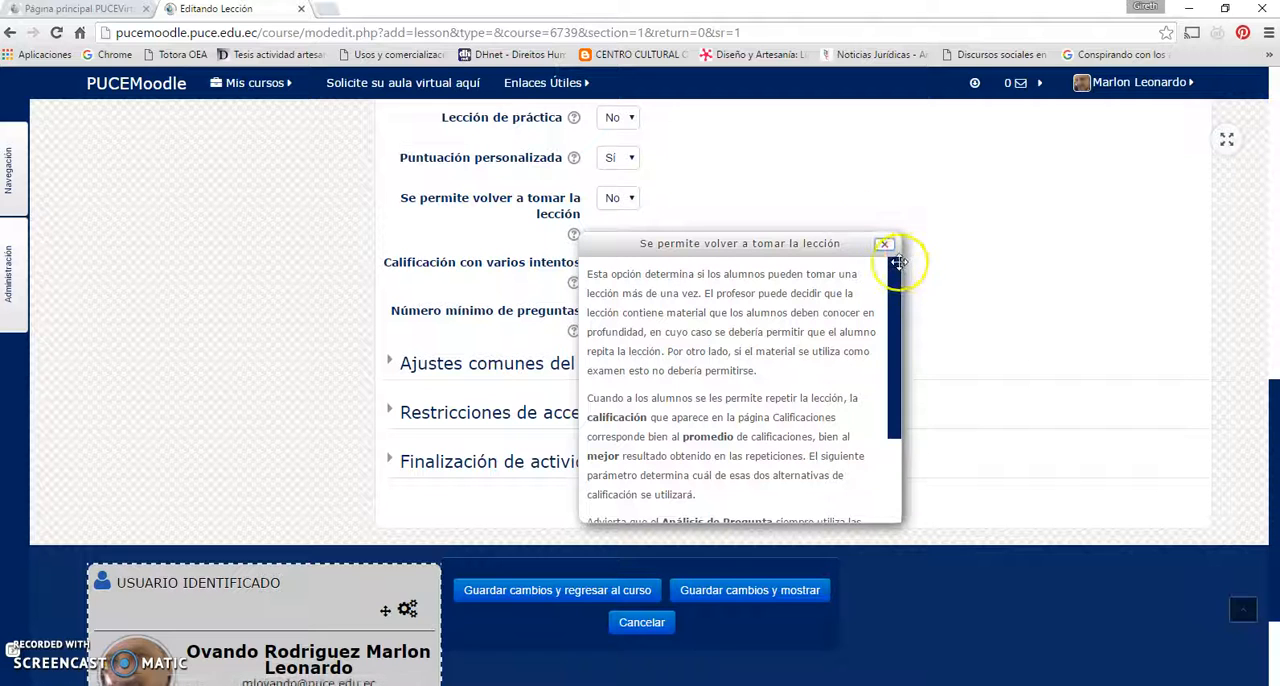
mouse_move(896, 276)
left_mouse_down()
mouse_move(893, 394)
mouse_move(894, 260)
left_mouse_up()
left_click(884, 243)
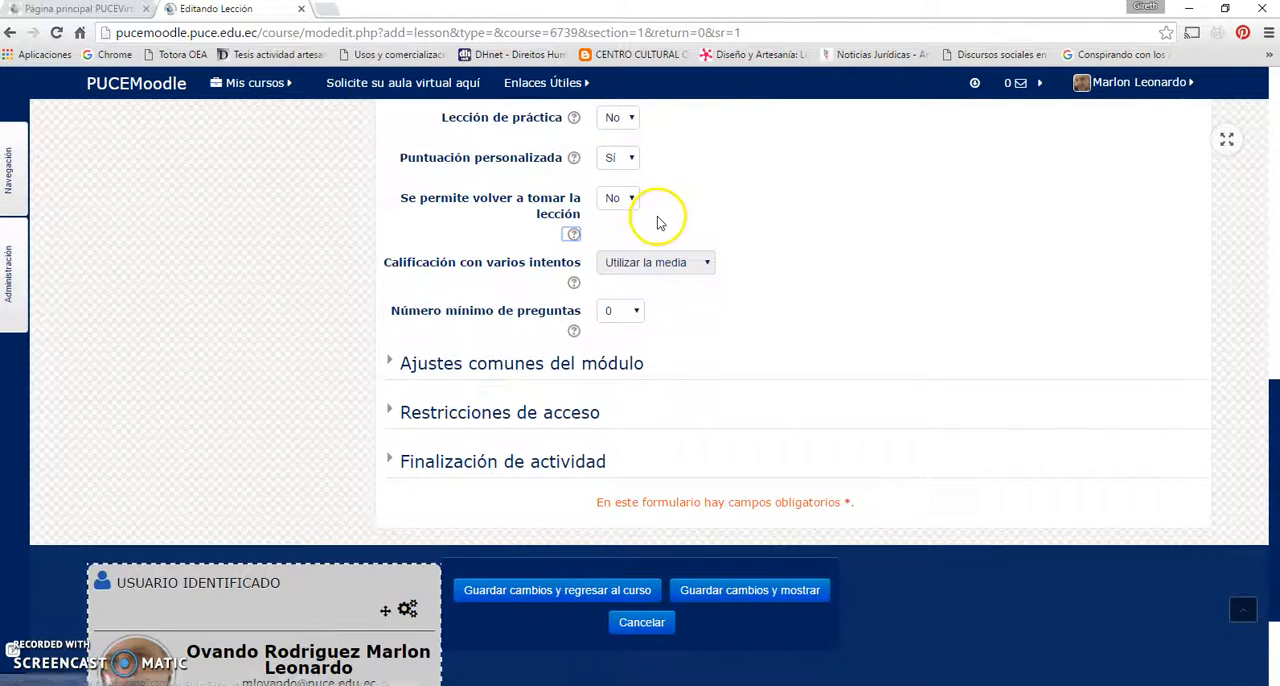
Set the Calificación Tipo to Escala and check whether Calificación con varios intentos can be edited
scroll(654, 200, "up", 2)
scroll(705, 326, "down", 2)
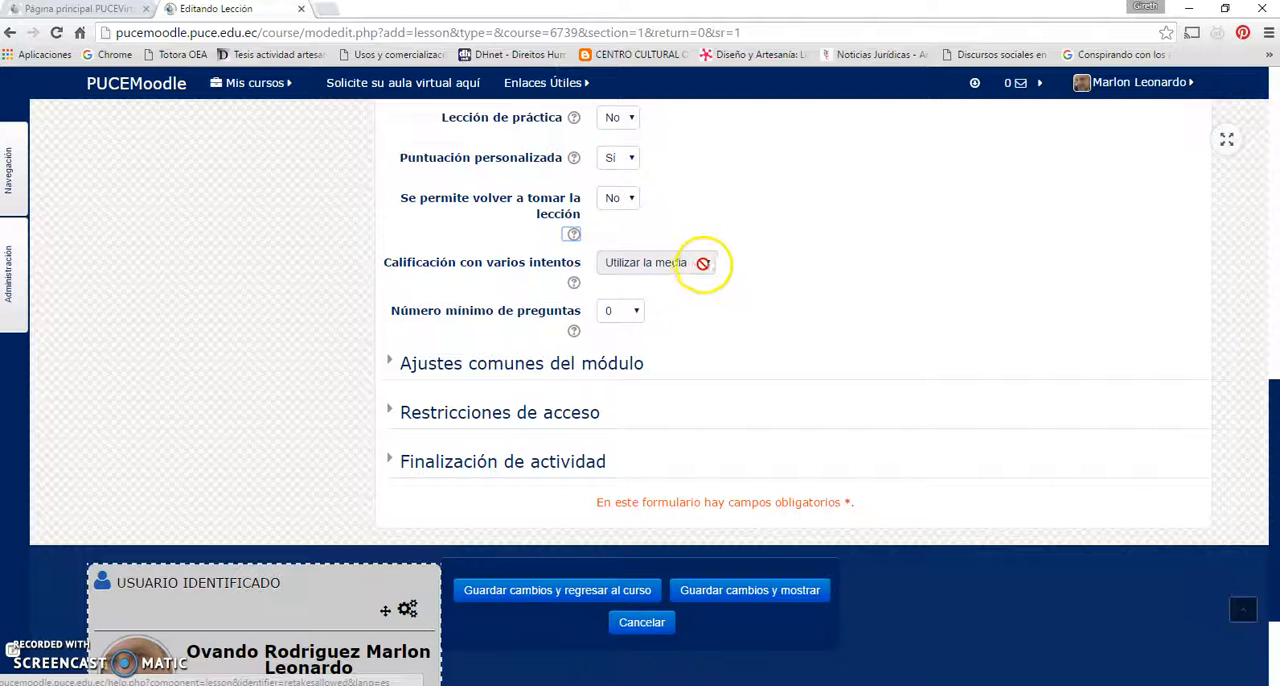
scroll(703, 263, "up", 4)
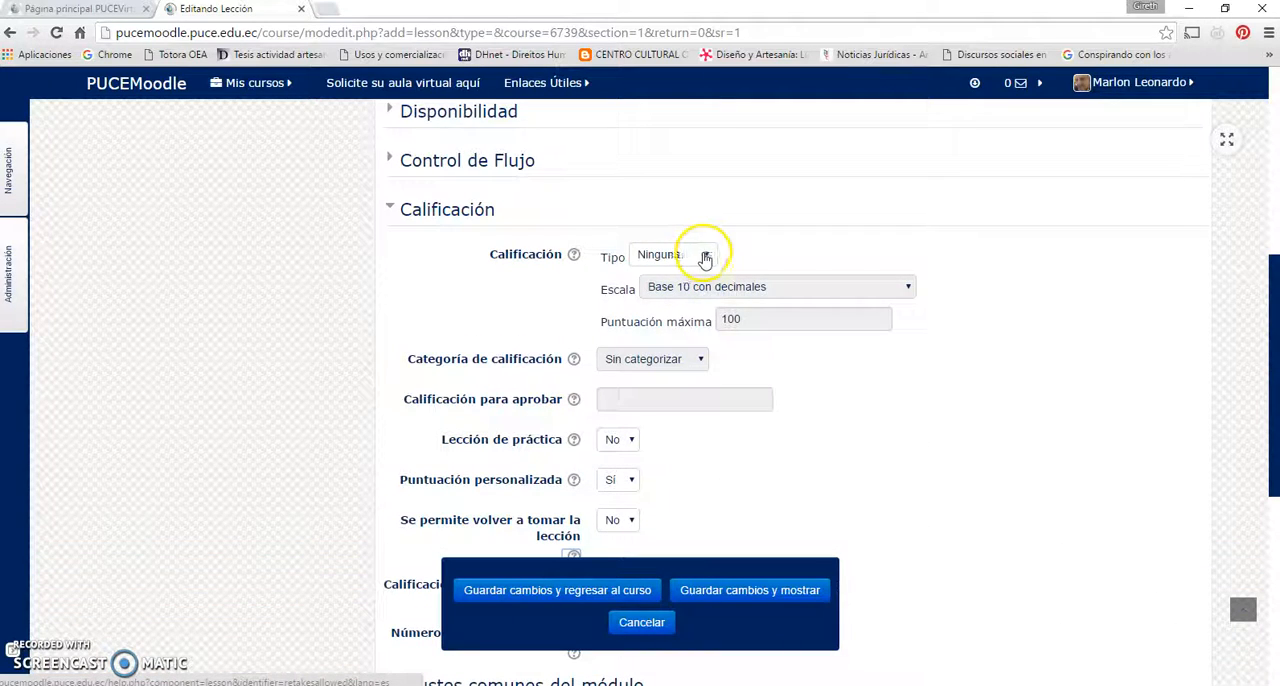
left_click(705, 258)
left_click(686, 289)
scroll(688, 300, "down", 3)
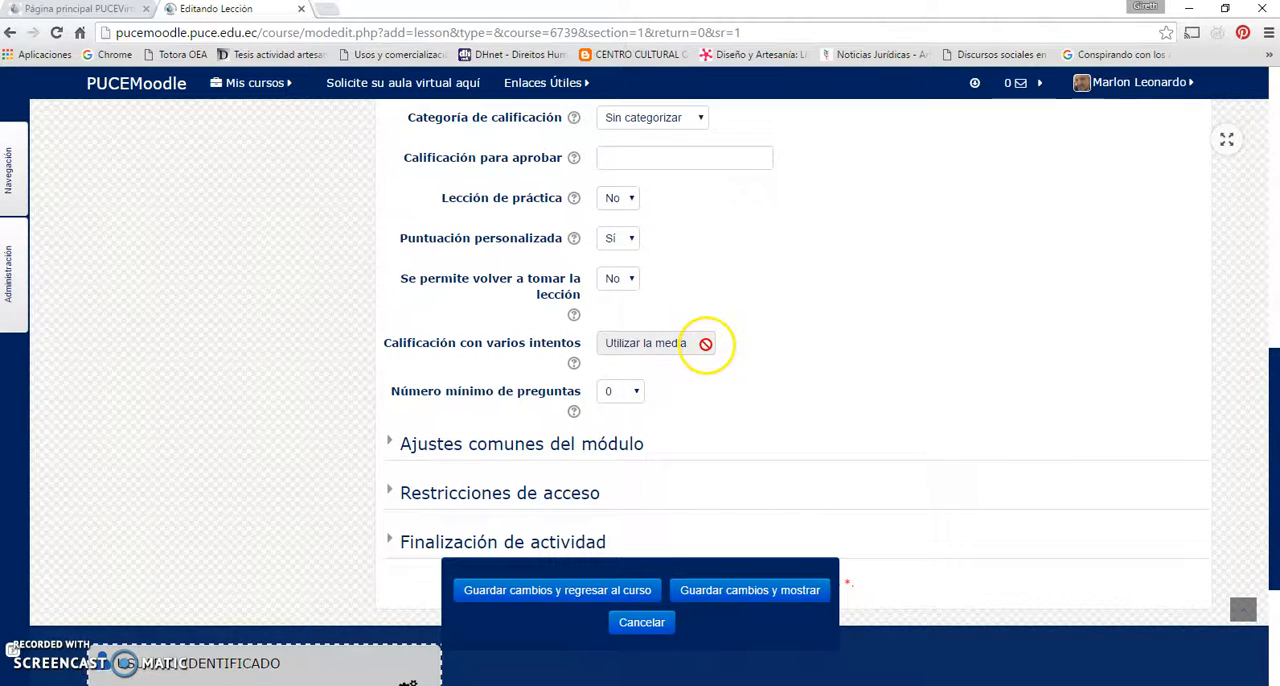
scroll(705, 330, "up", 3)
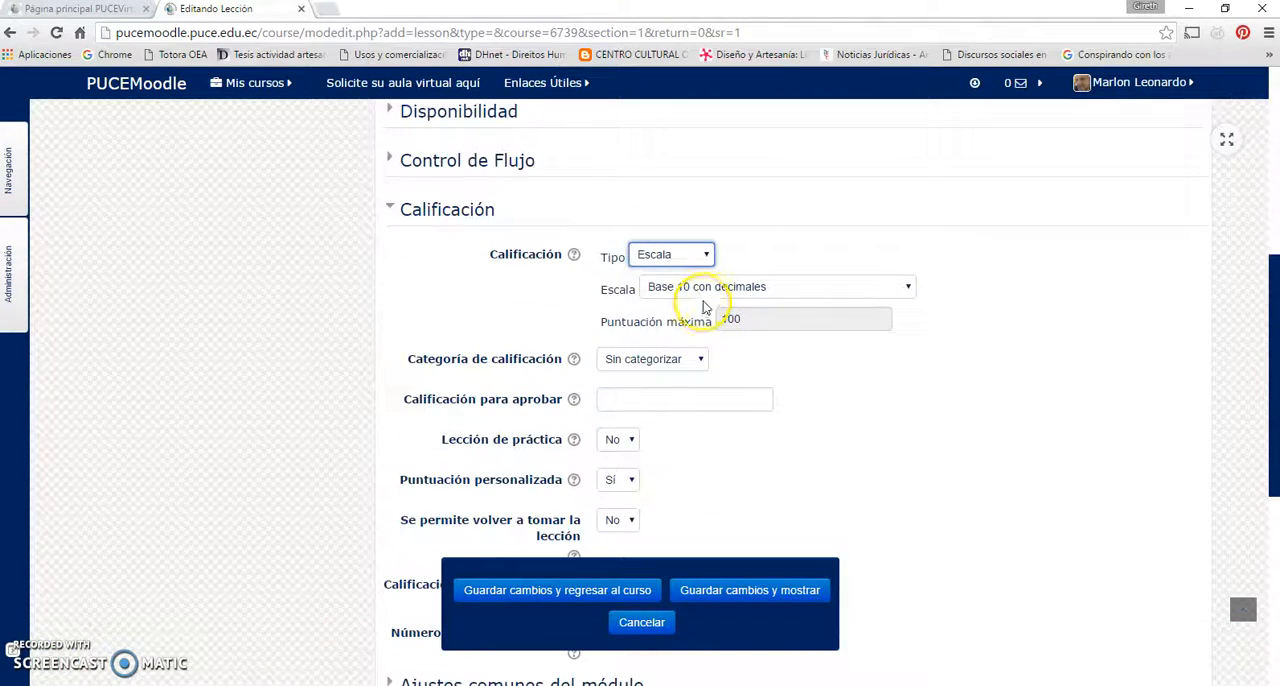
Read the help on Calificación con varios intentos and close it
scroll(668, 383, "down", 3)
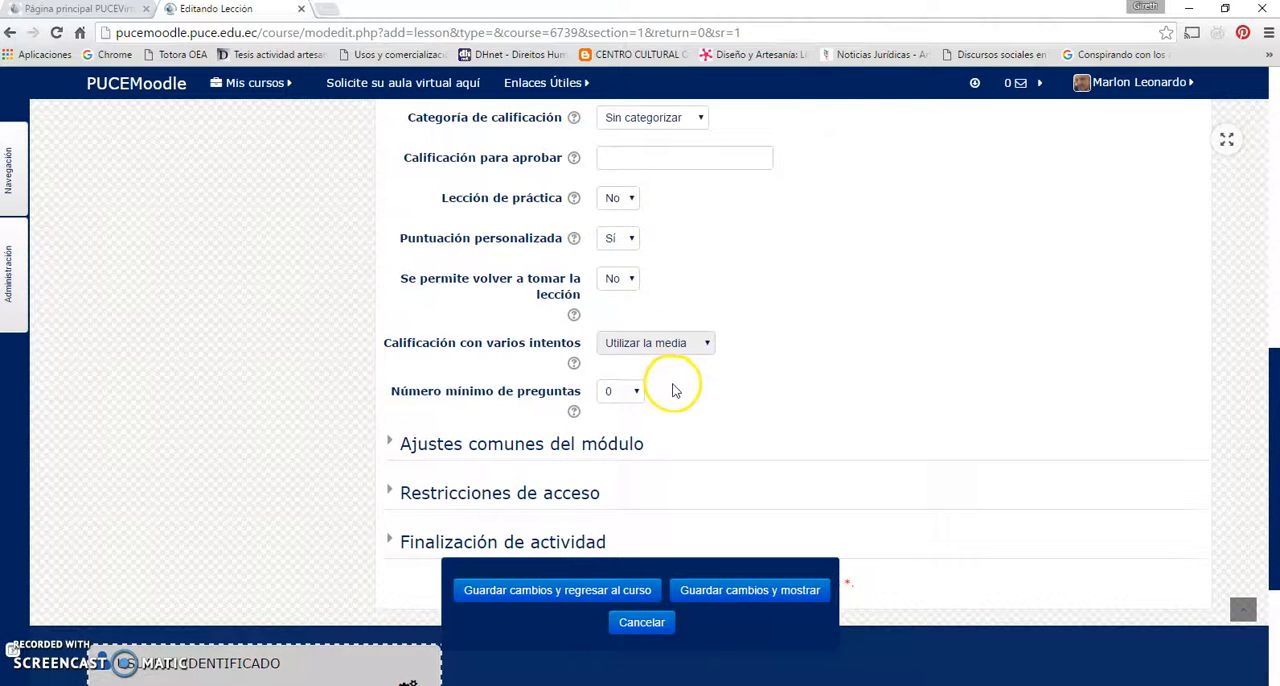
left_click(574, 364)
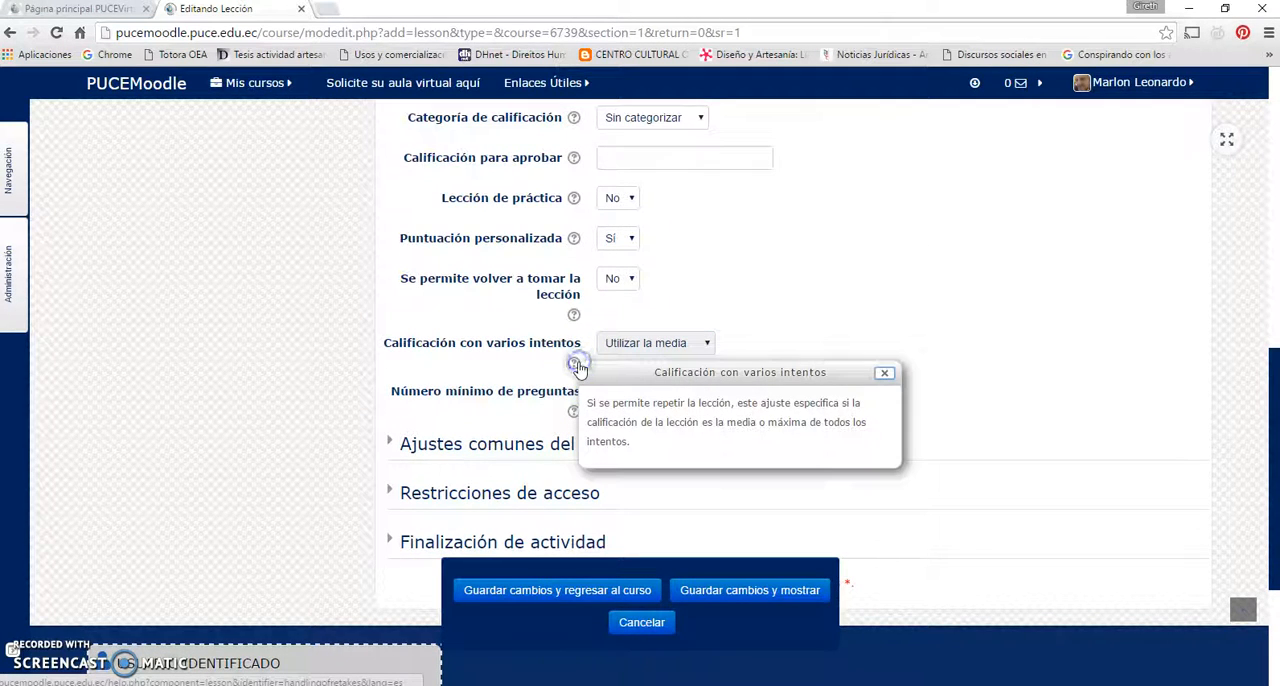
left_click(714, 291)
Set Se permite volver a tomar la lección to Sí and keep Utilizar la media for Calificación con varios intentos
scroll(508, 260, "up", 1)
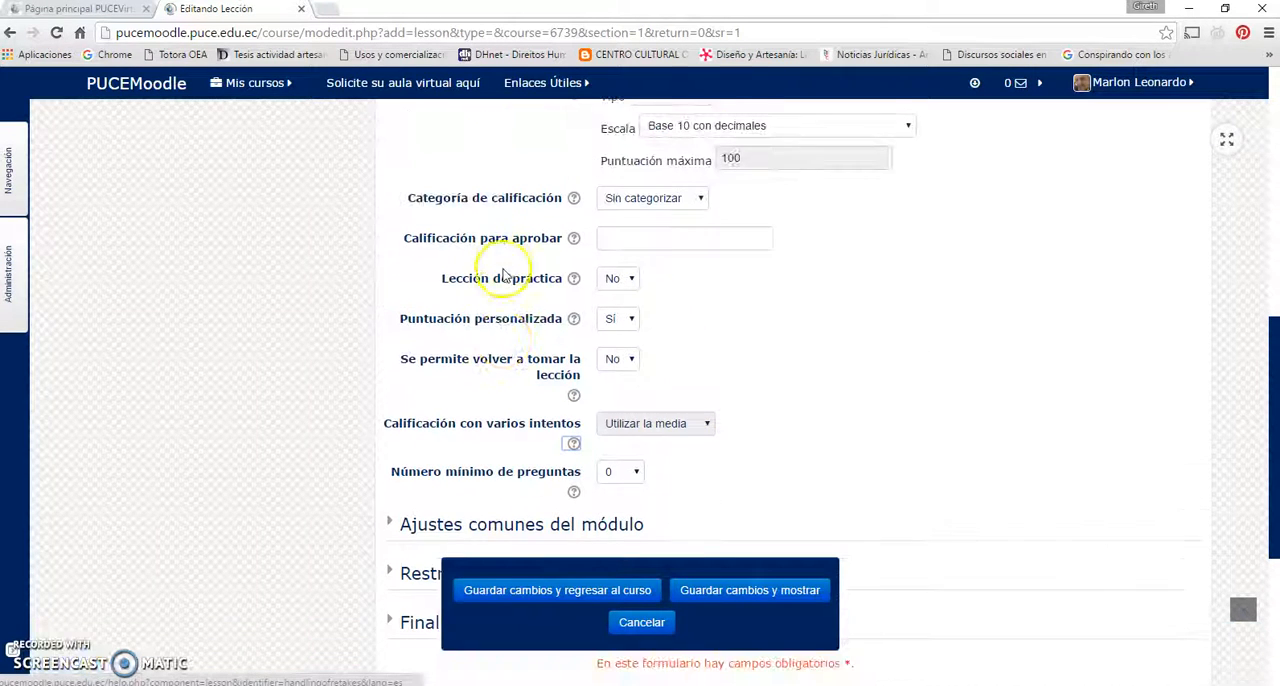
left_click(630, 360)
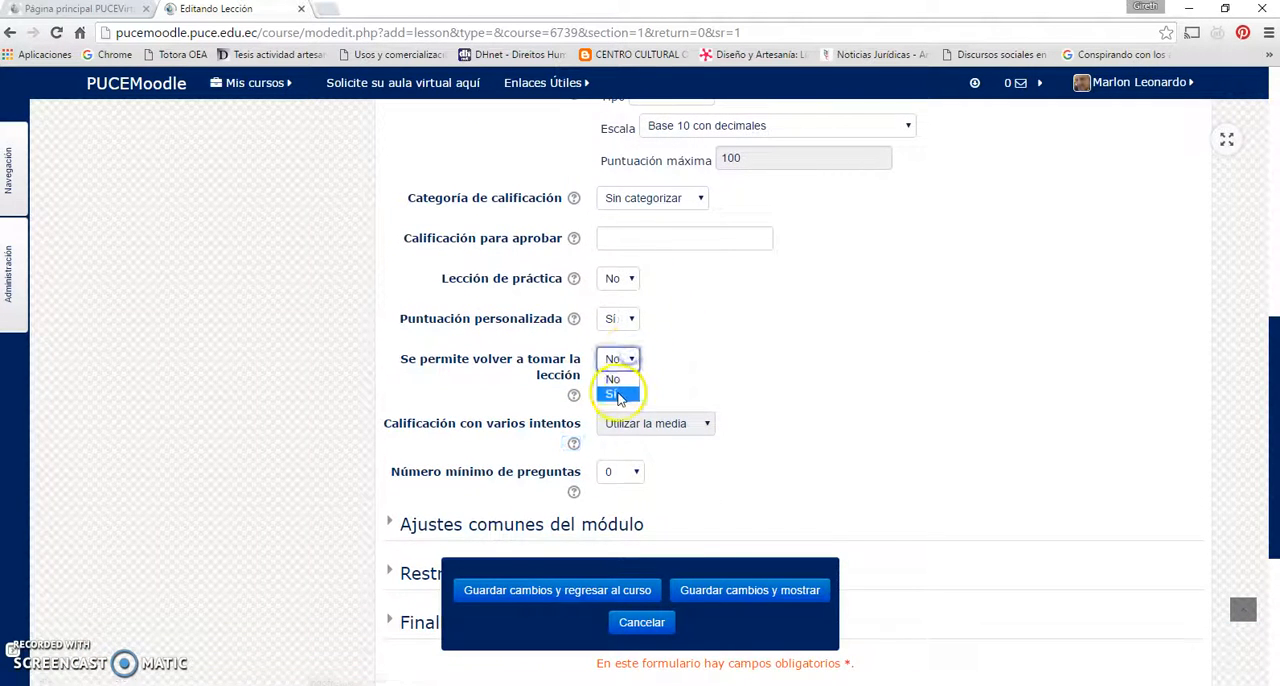
scroll(670, 375, "down", 1)
left_click(707, 343)
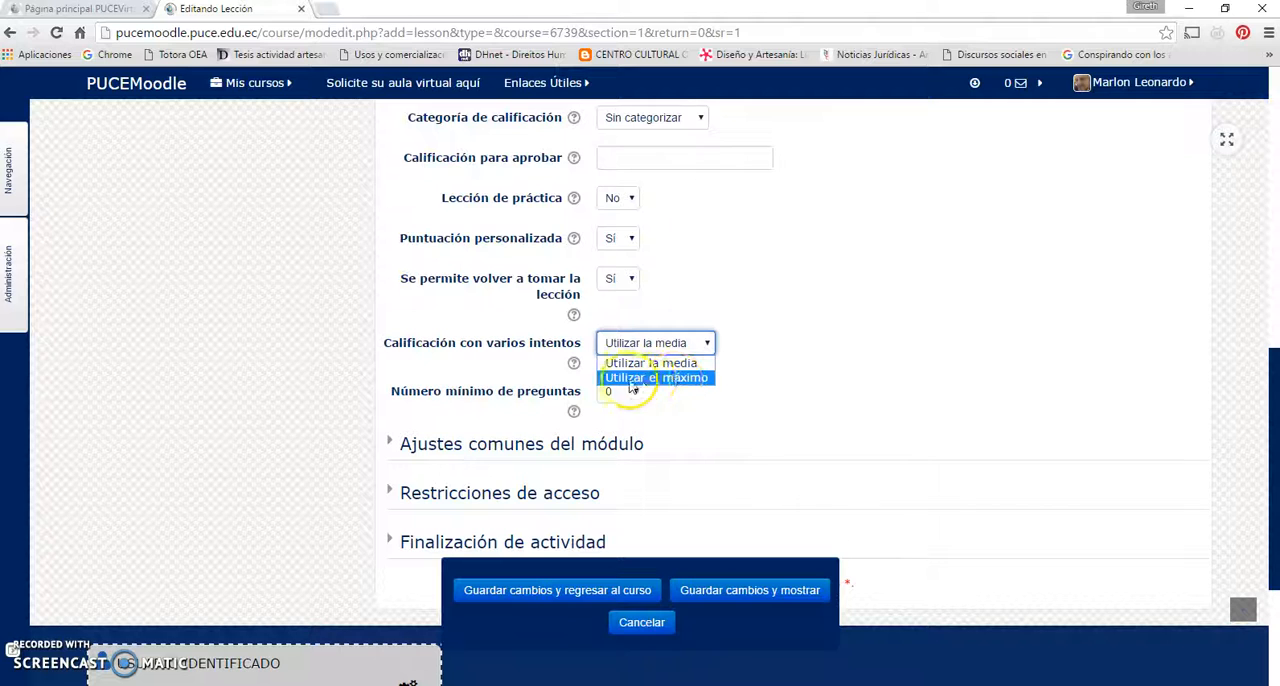
left_click(662, 363)
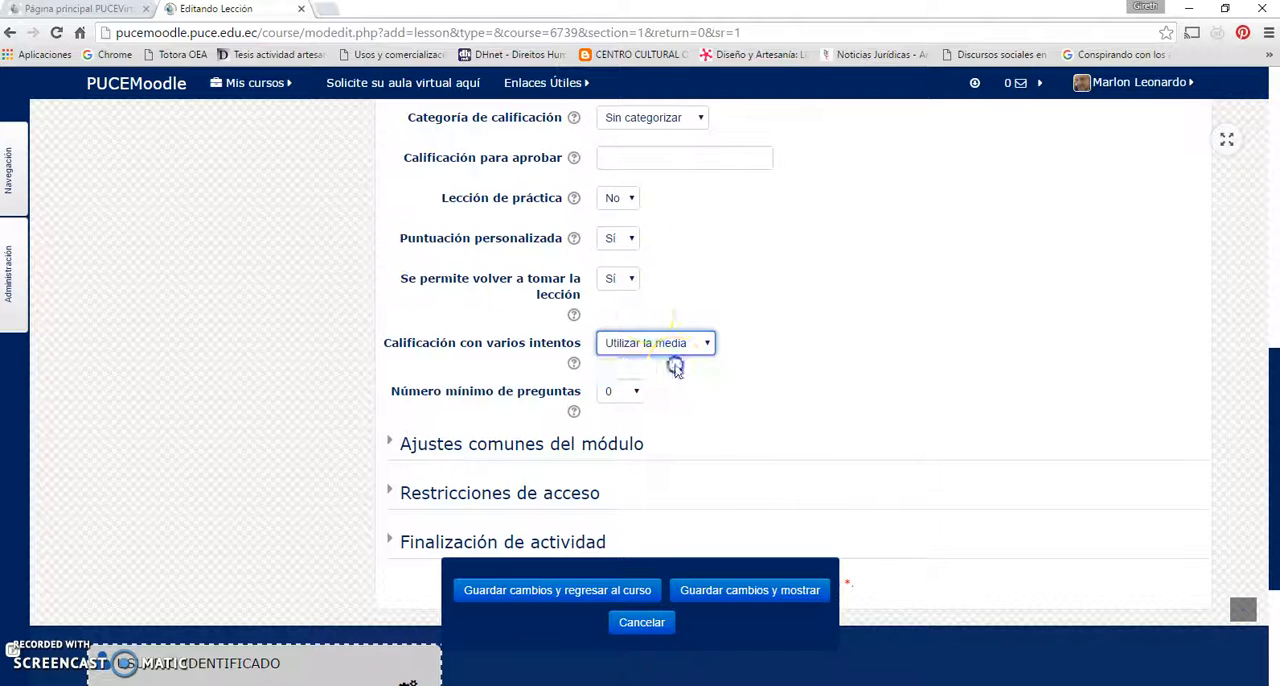
Set the Calificación Tipo to Ninguna, check the remaining grading options, and collapse the Calificación section
scroll(660, 308, "up", 1)
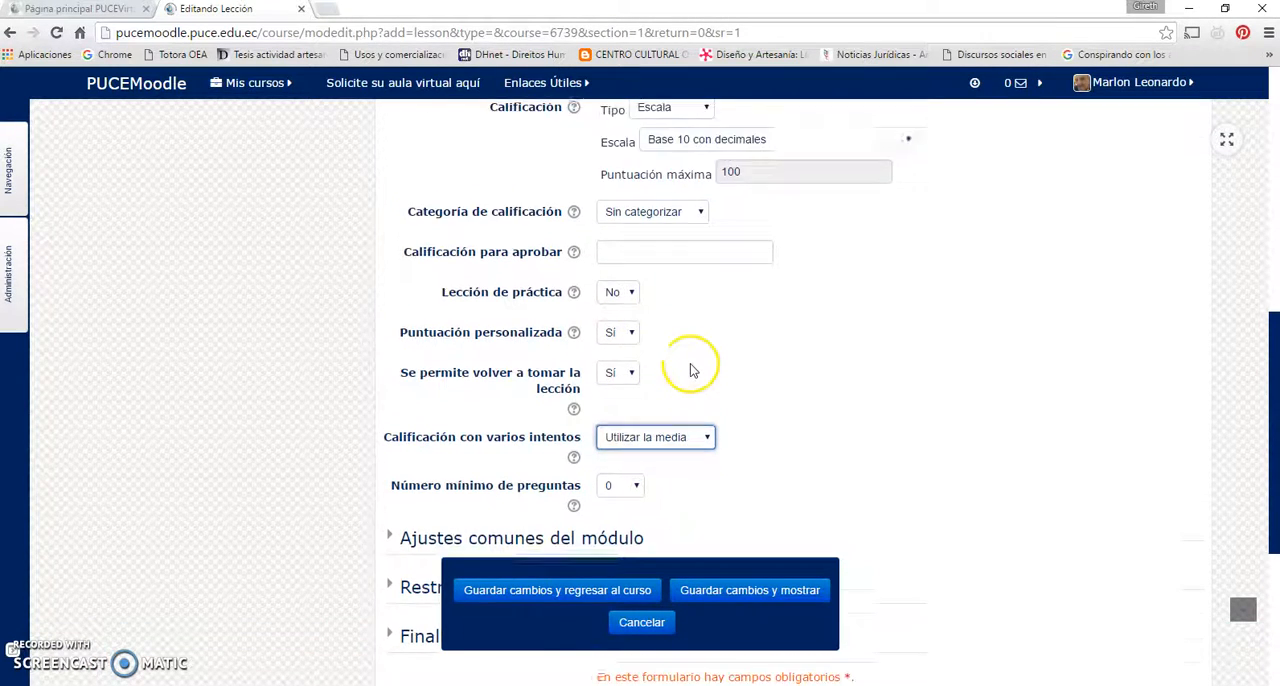
scroll(689, 366, "up", 2)
left_click(703, 257)
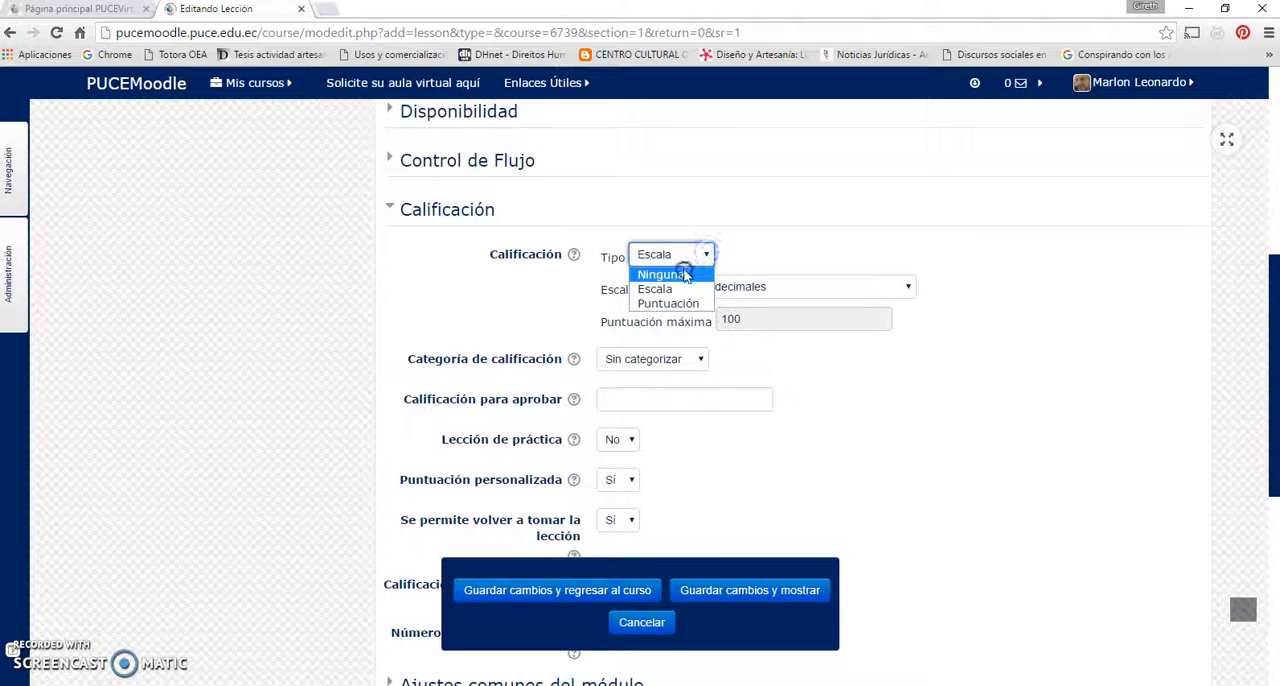
left_click(658, 271)
scroll(703, 377, "down", 2)
scroll(701, 377, "down", 1)
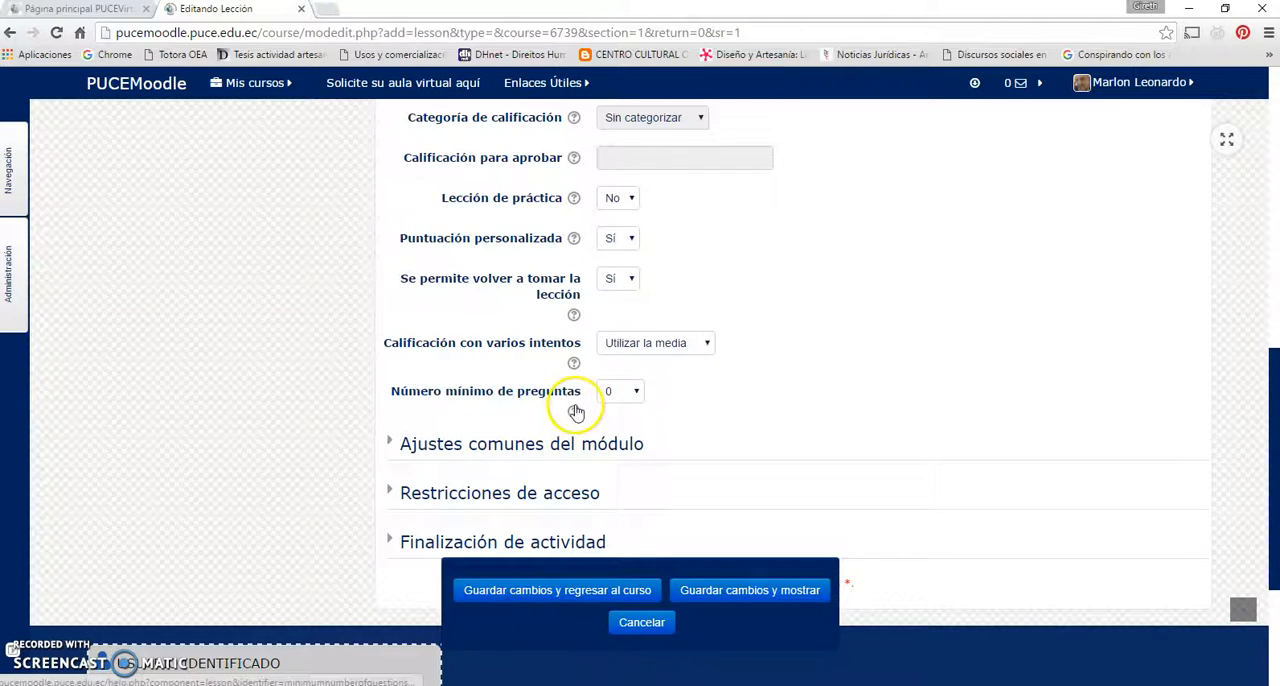
scroll(557, 323, "up", 3)
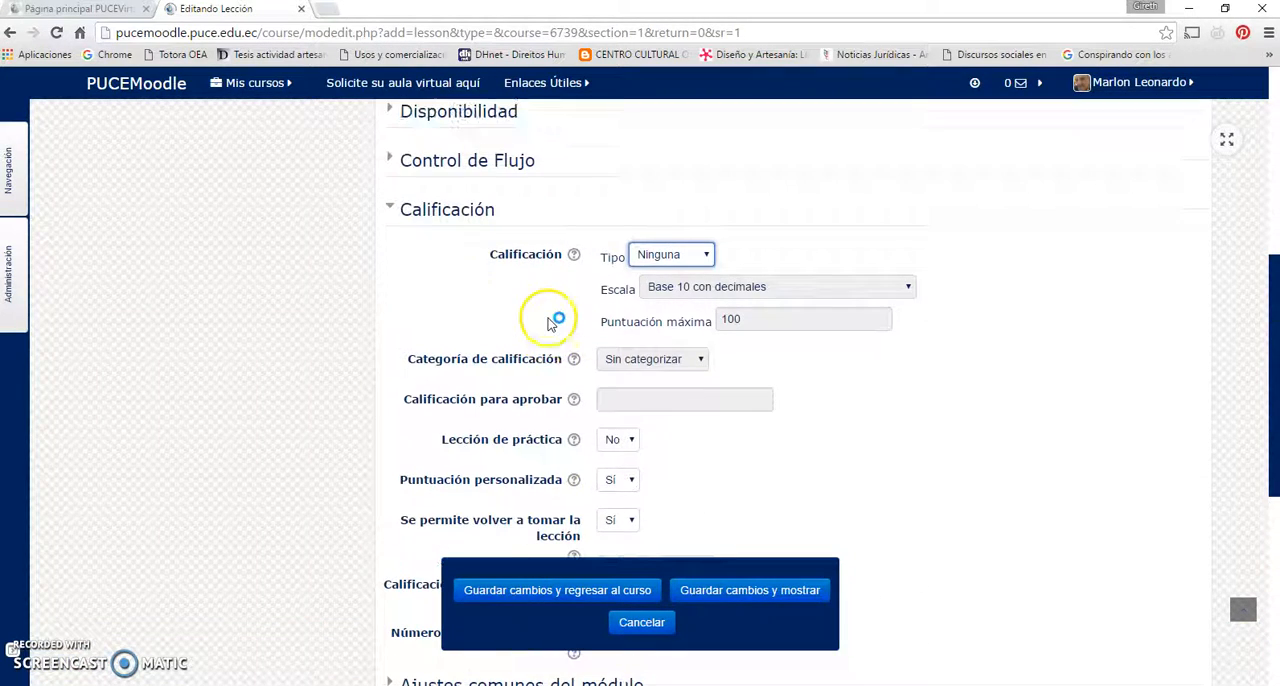
left_click(459, 211)
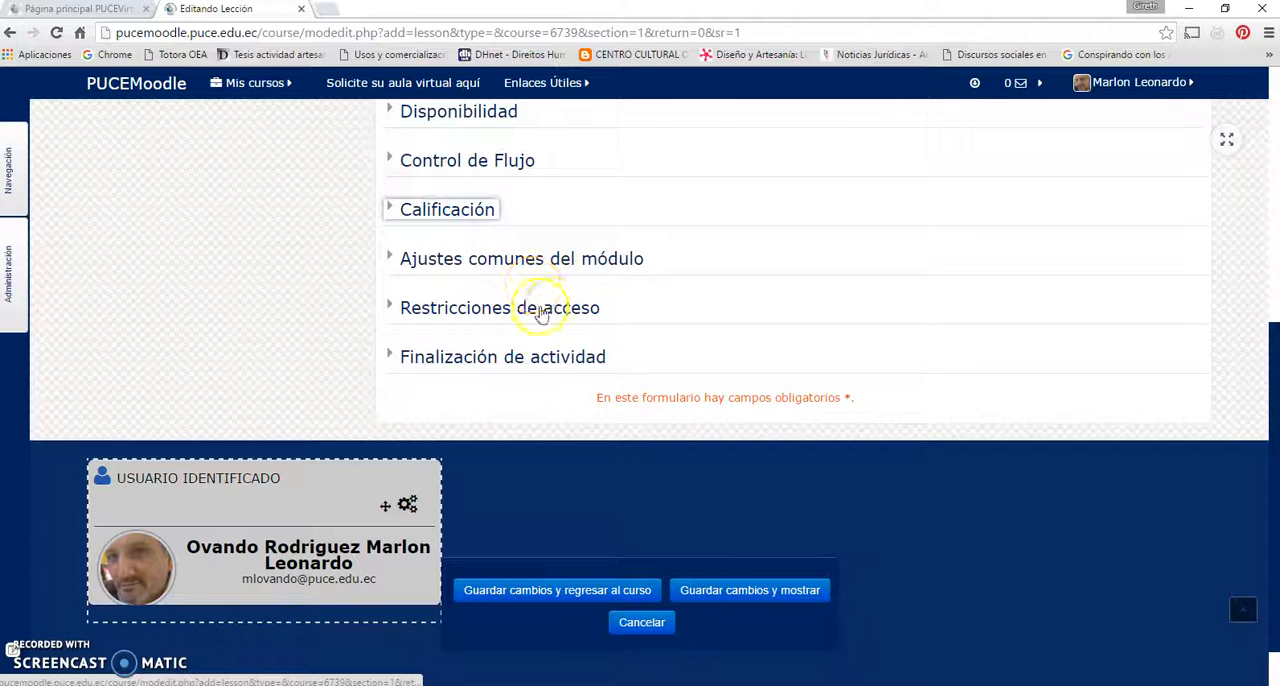
Look over the Ajustes comunes del módulo, Restricciones de acceso and Finalización de actividad sections, collapsing each one again
left_click(574, 257)
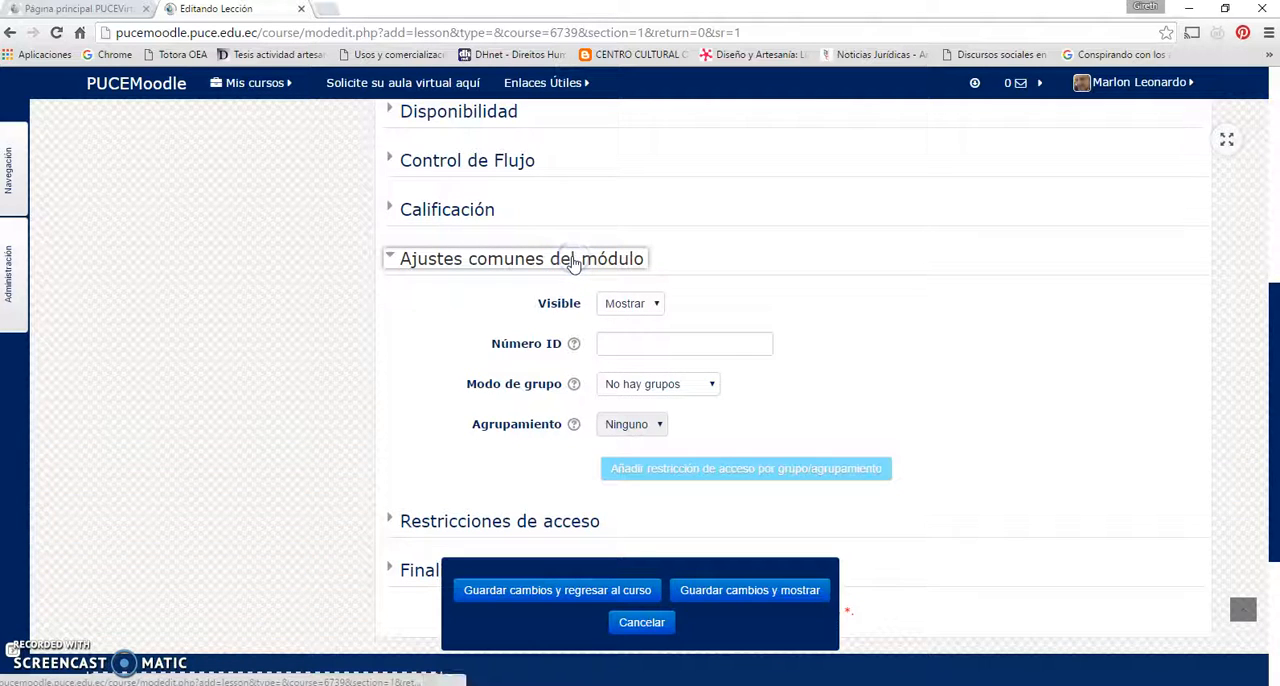
left_click(572, 259)
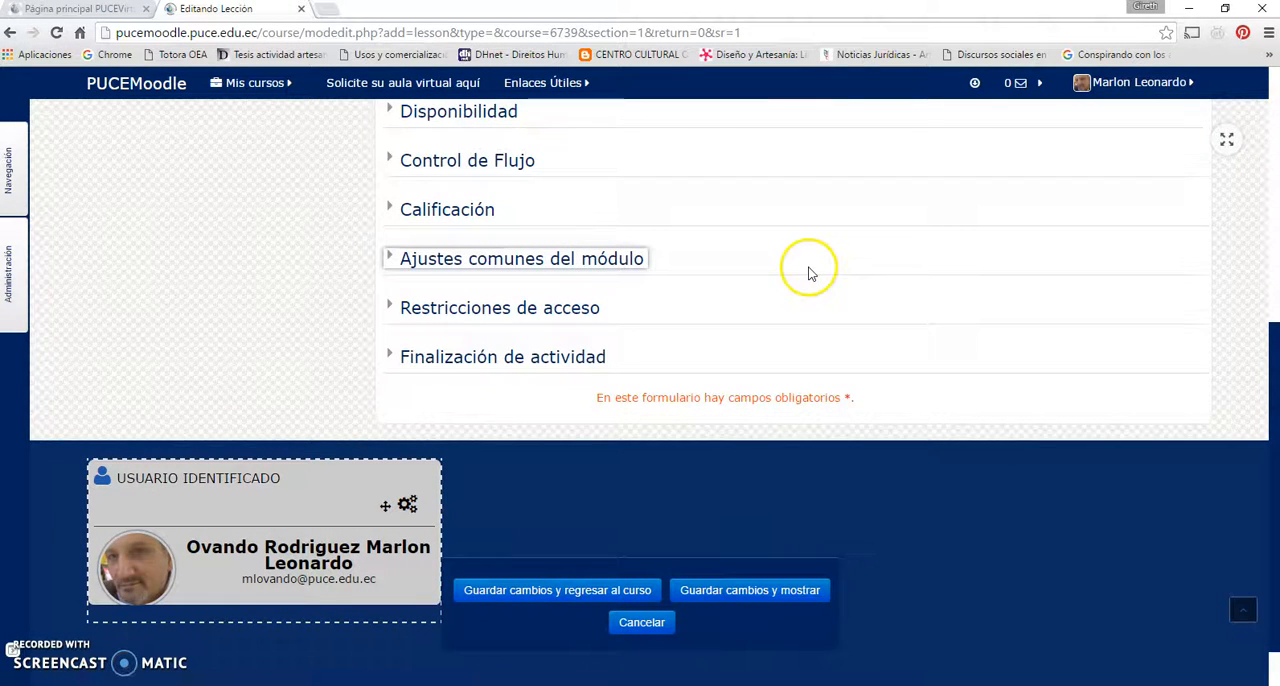
left_click(473, 310)
left_click(473, 312)
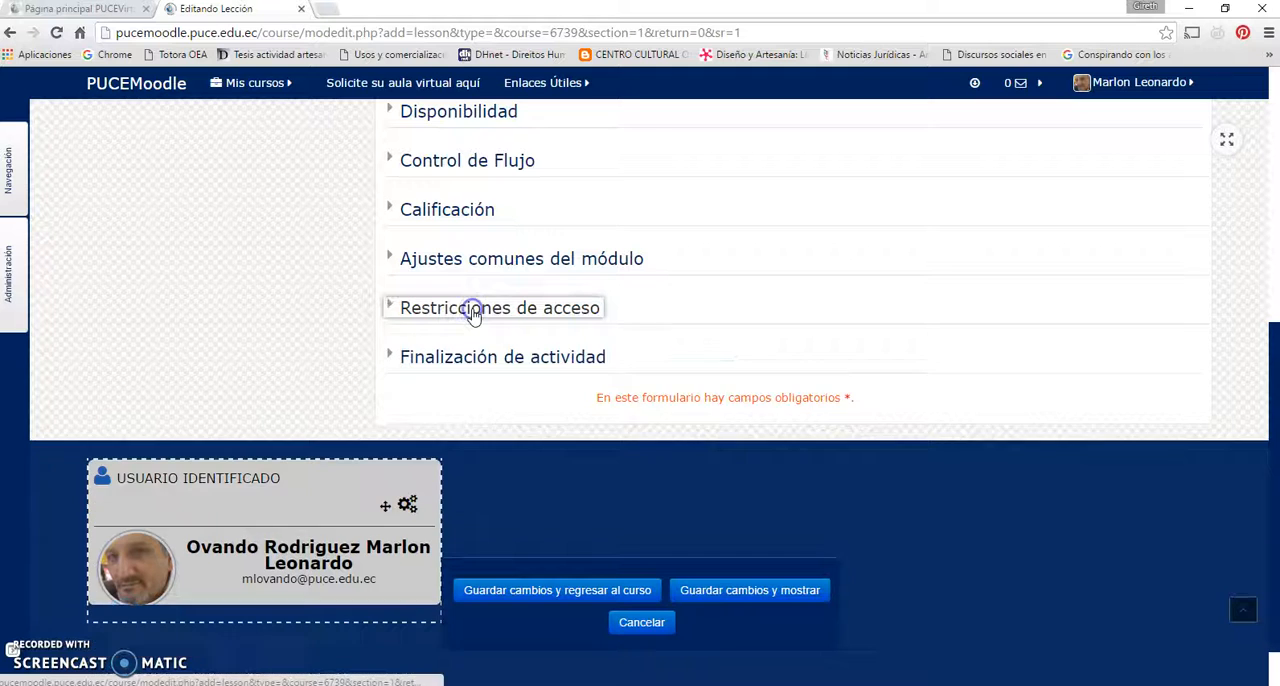
left_click(473, 362)
left_click(473, 362)
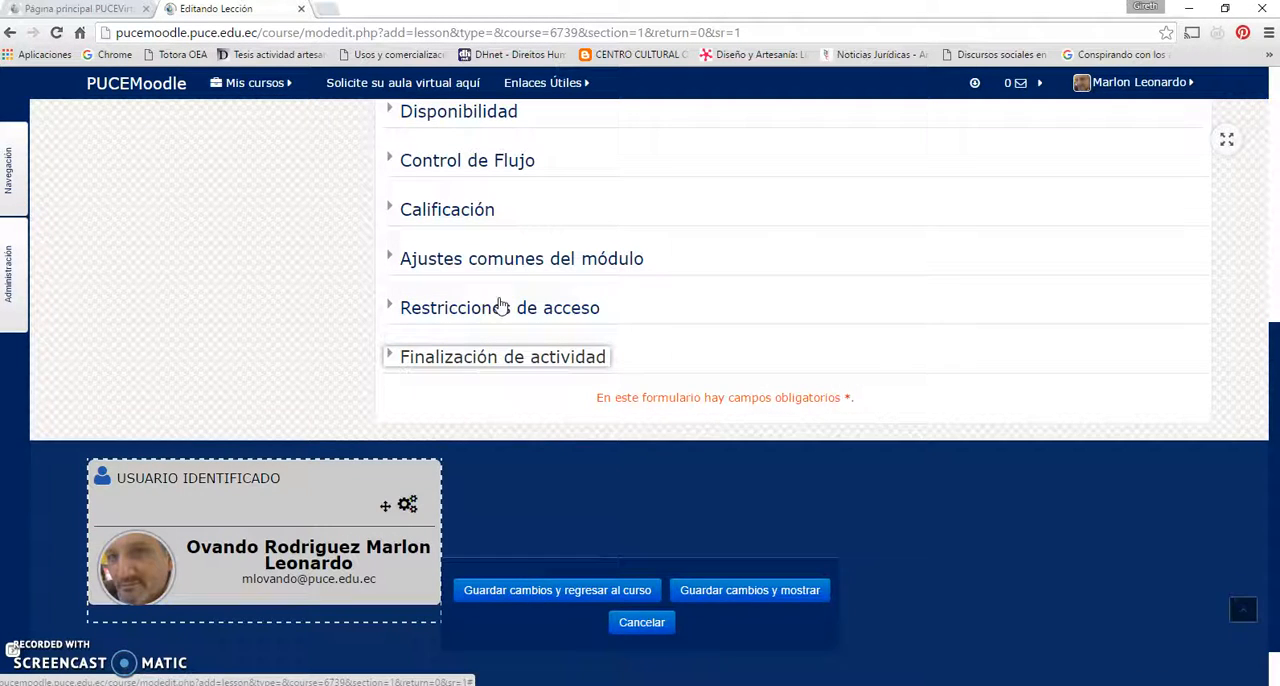
Save the lesson settings, return to the course, and open the Ejemplo de lección activity
left_click(610, 592)
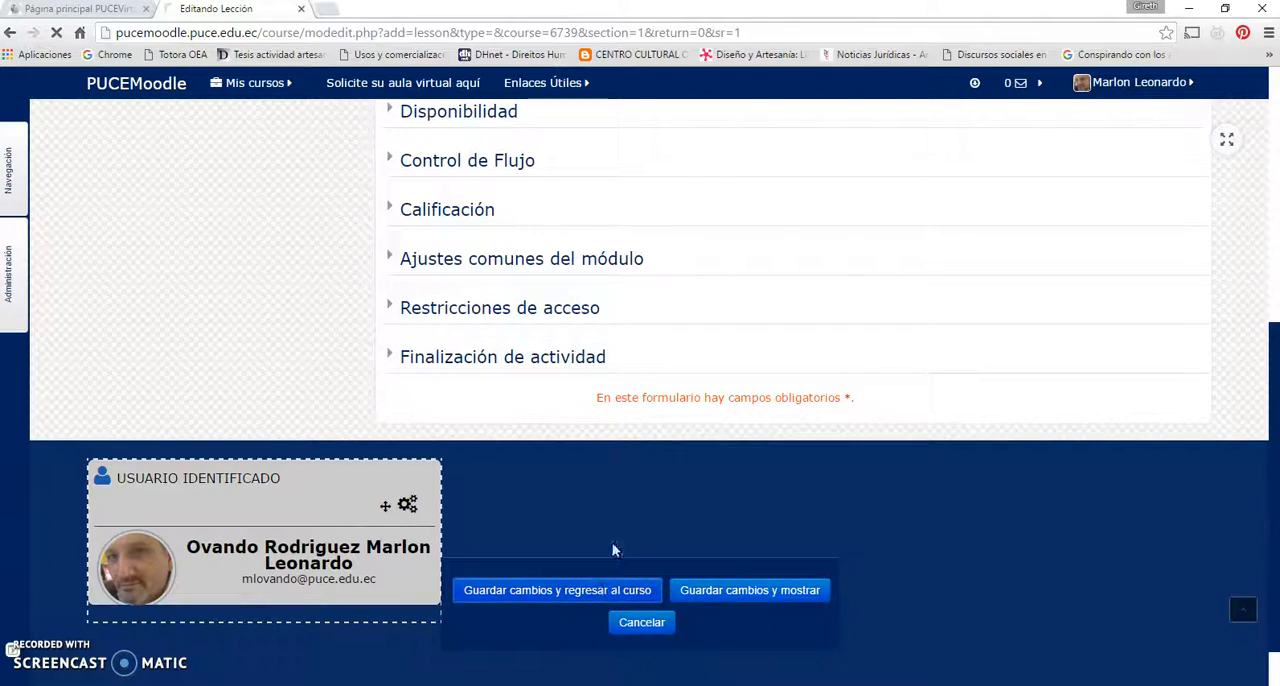
scroll(540, 420, "down", 8)
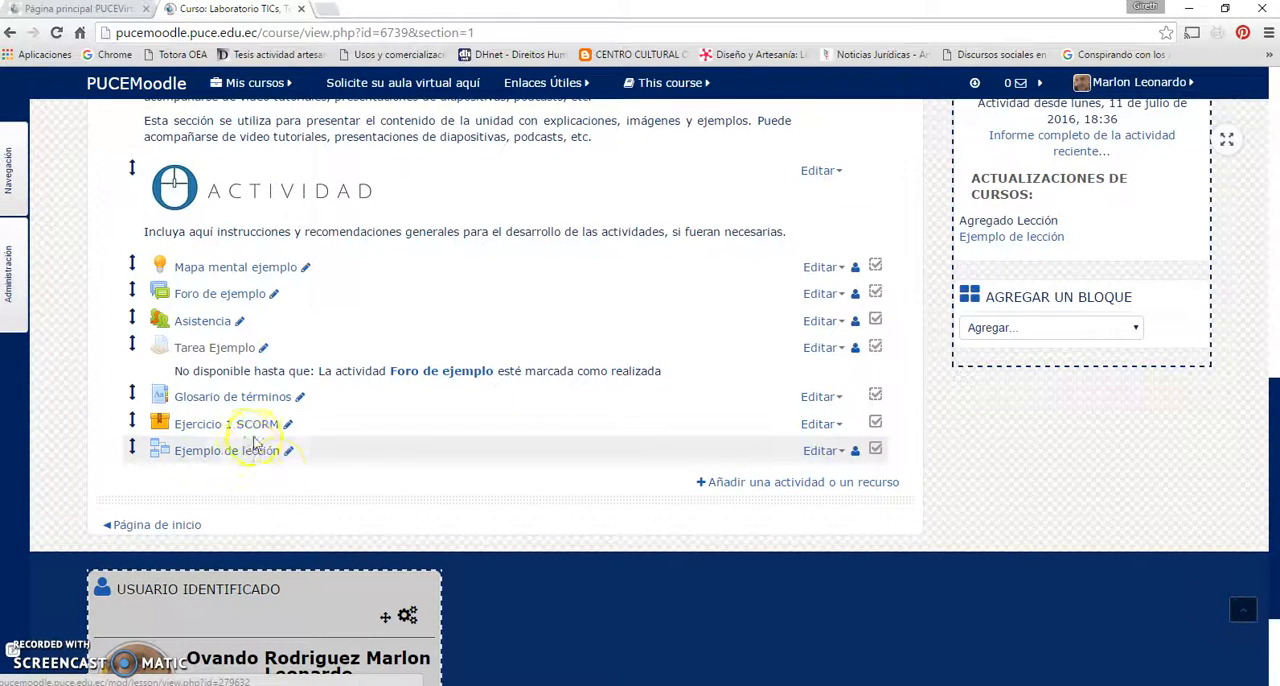
left_click(248, 446)
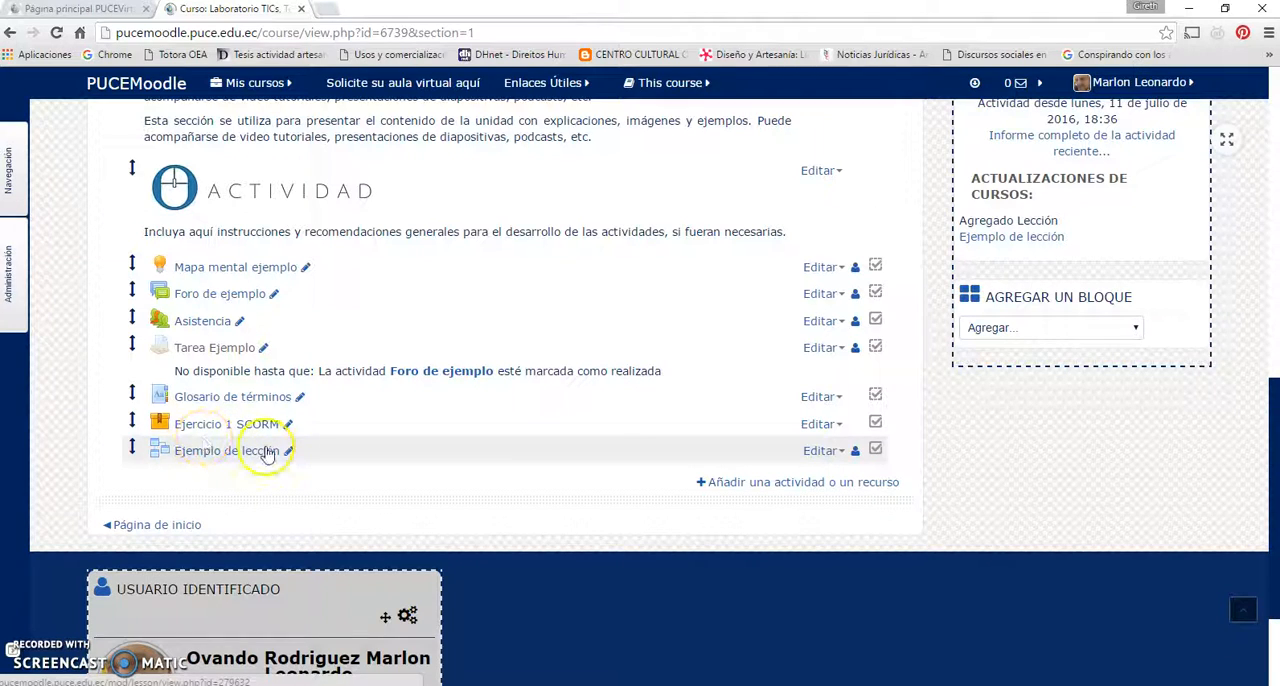